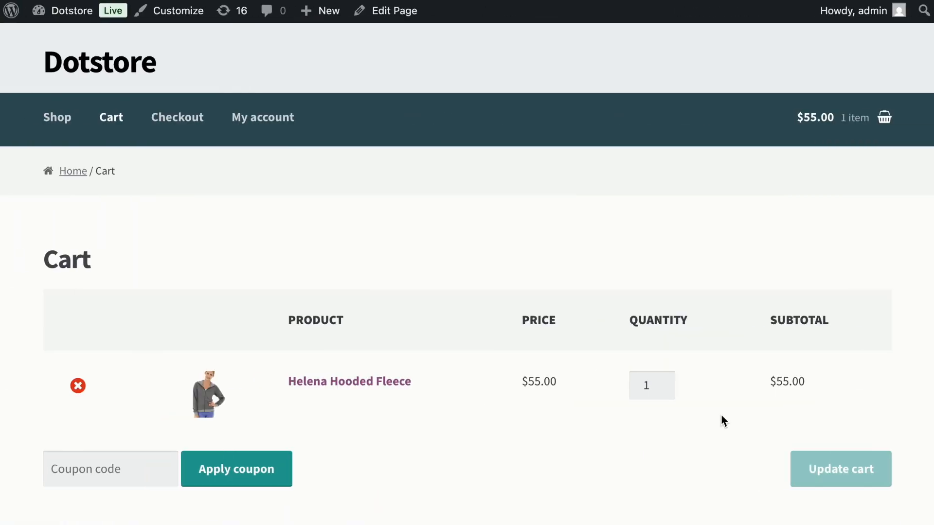
Step: Calculate the cart's shipping for the country United States (US)
scroll(723, 421, "down", 7)
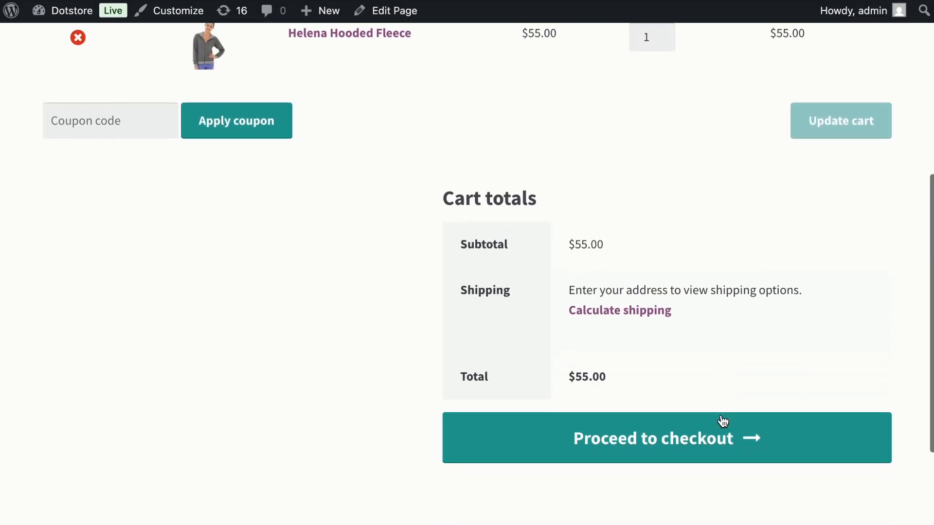
left_click(647, 312)
left_click(631, 352)
type("united")
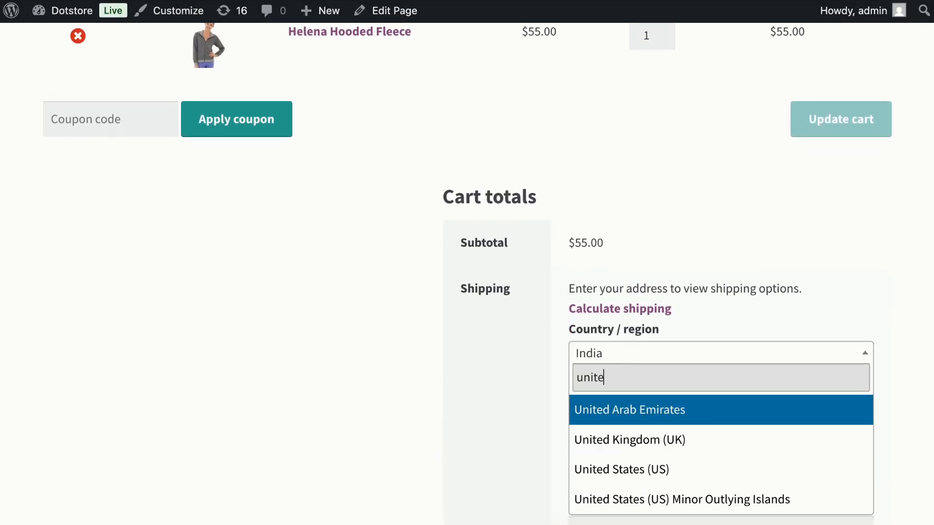
left_click(631, 465)
scroll(631, 465, "down", 3)
left_click(627, 422)
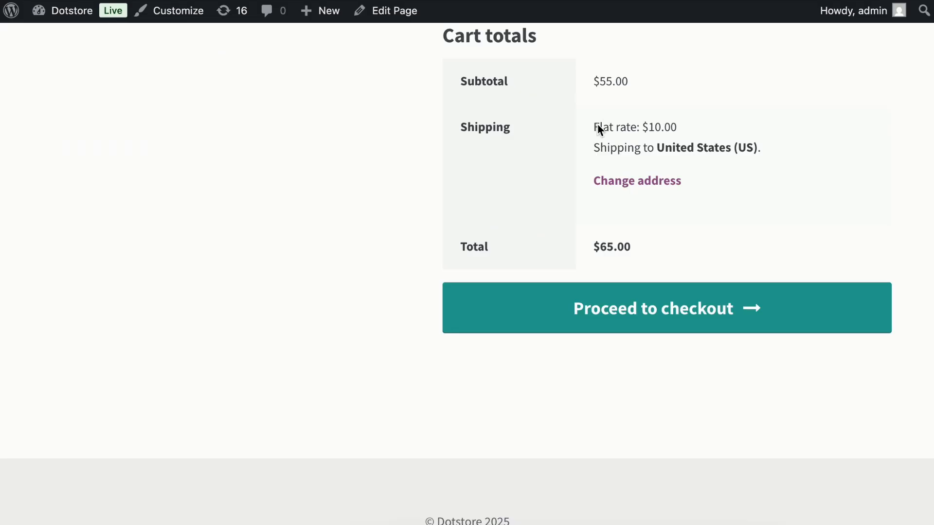
left_click(654, 130)
Step: Change the cart's shipping country to Canada, update the totals and check the flat rate
left_click(627, 180)
left_click(629, 225)
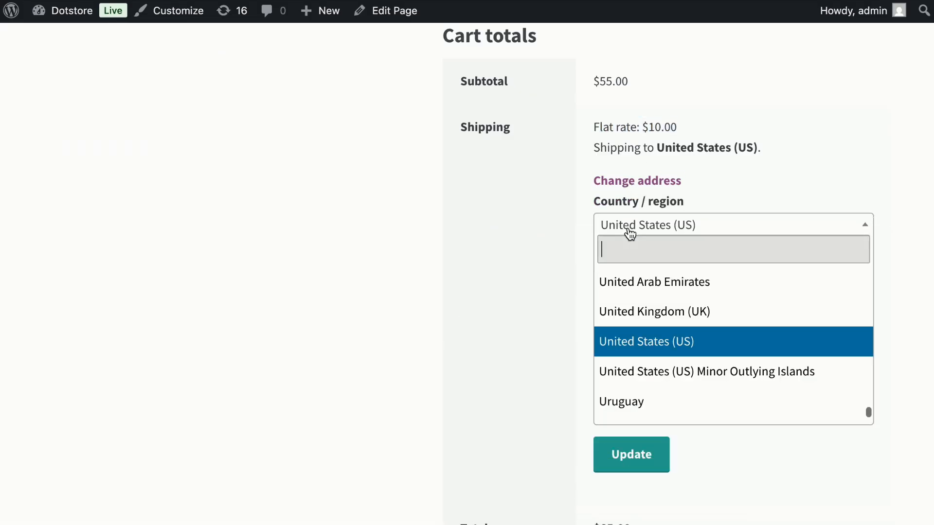
type("cana")
left_click(641, 285)
left_click(629, 453)
scroll(661, 265, "up", 1)
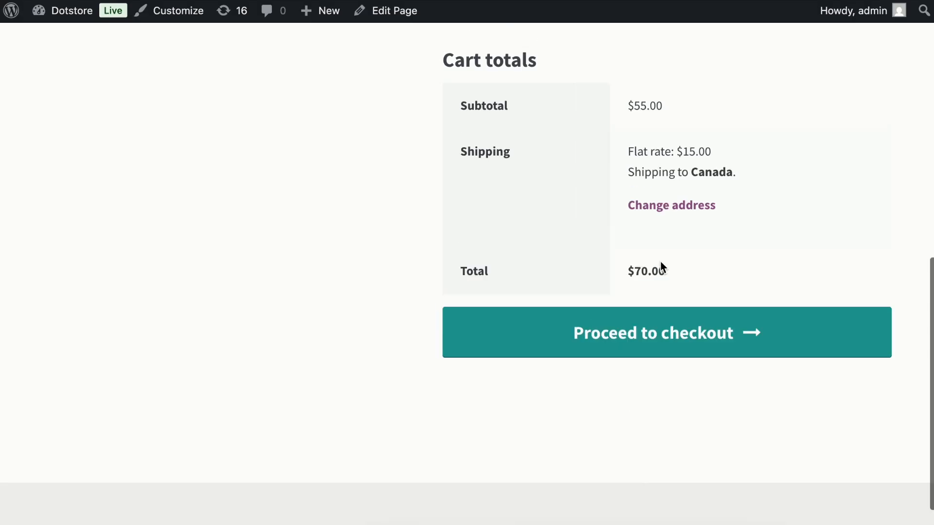
double_click(695, 153)
left_click_drag(695, 153, 635, 154)
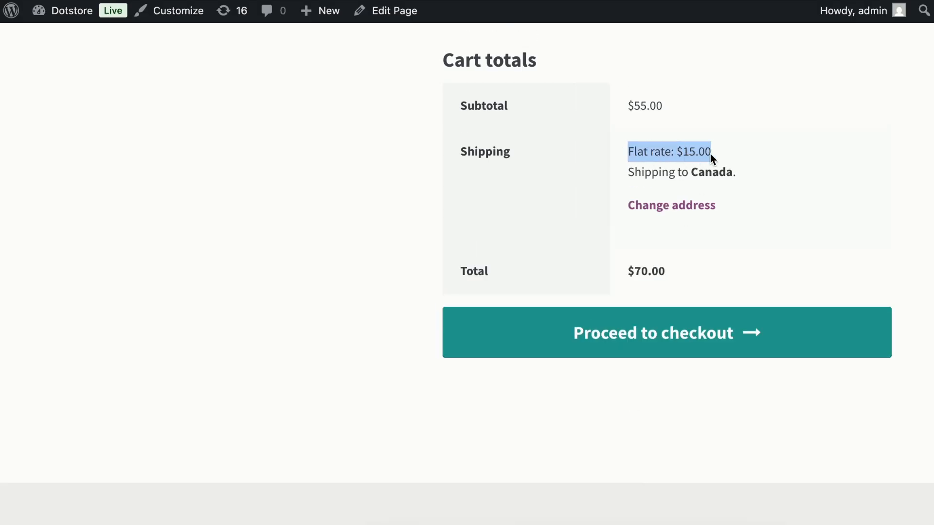
left_click(737, 155)
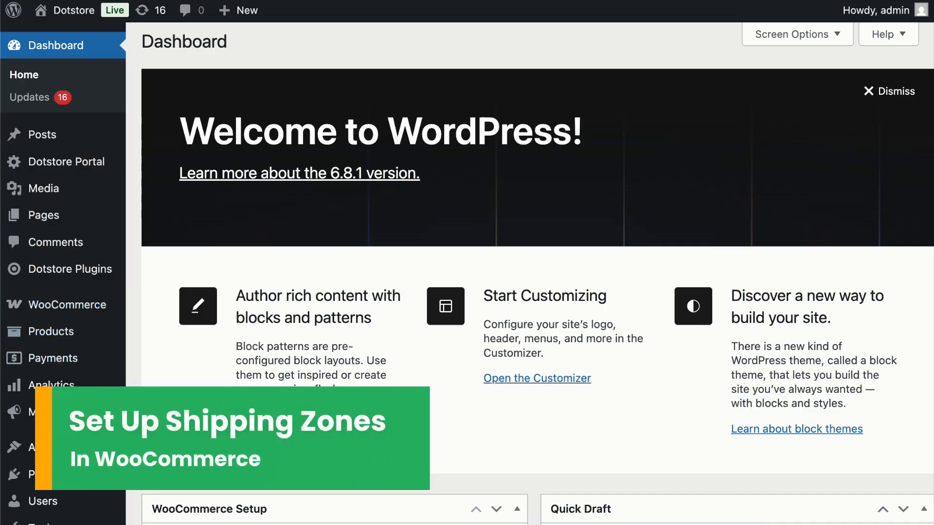
Step: Open the WooCommerce shipping settings and review the shipping zones overview
mouse_move(119, 316)
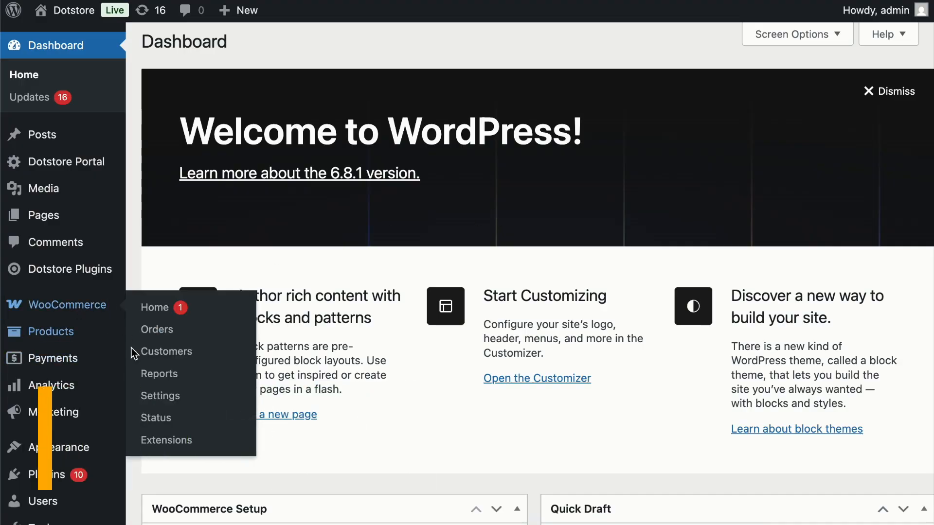
left_click(153, 400)
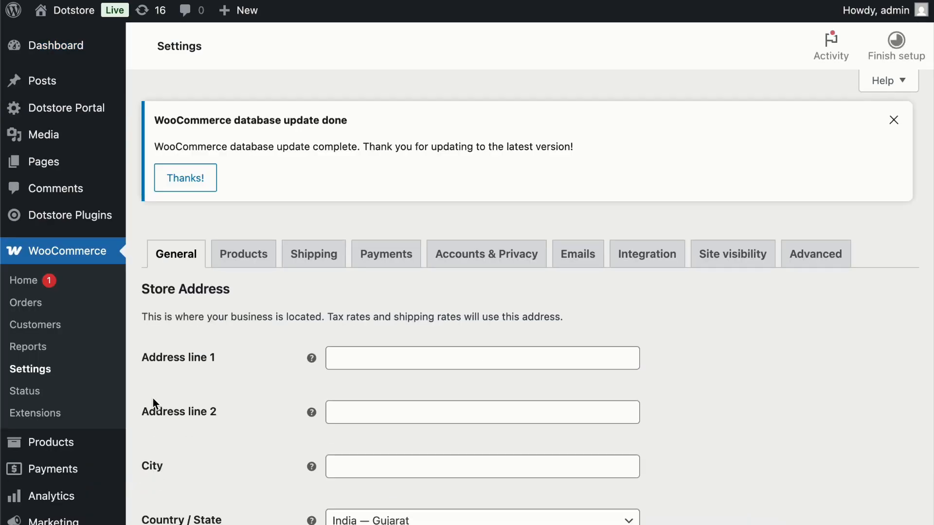
left_click(312, 263)
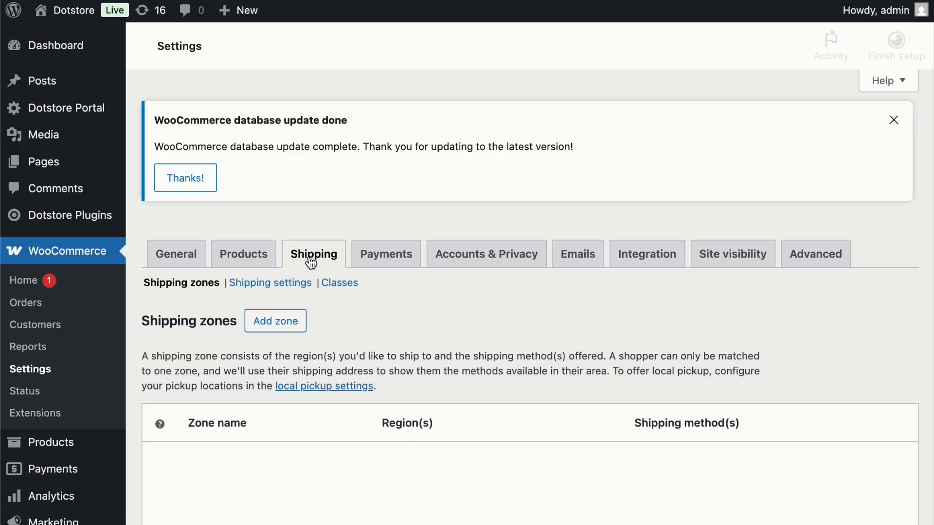
scroll(352, 309, "down", 2)
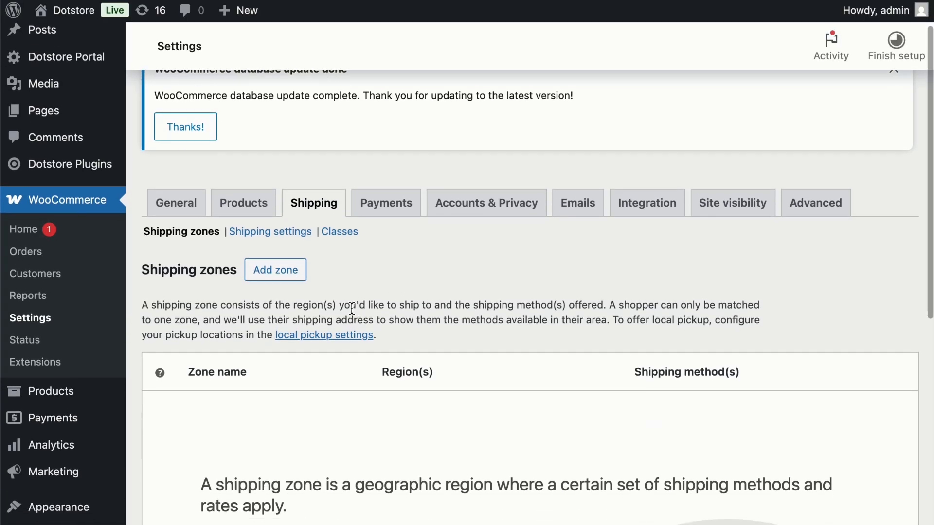
scroll(362, 282, "down", 4)
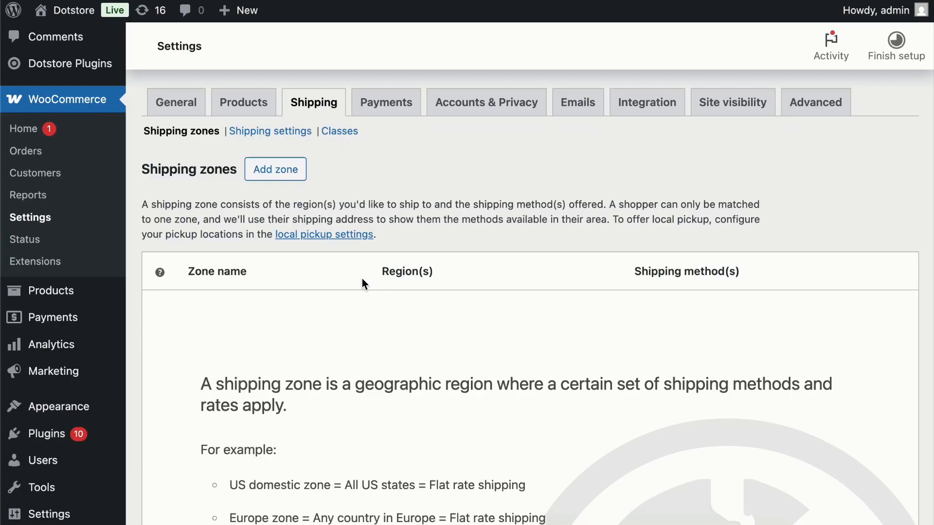
scroll(362, 280, "down", 3)
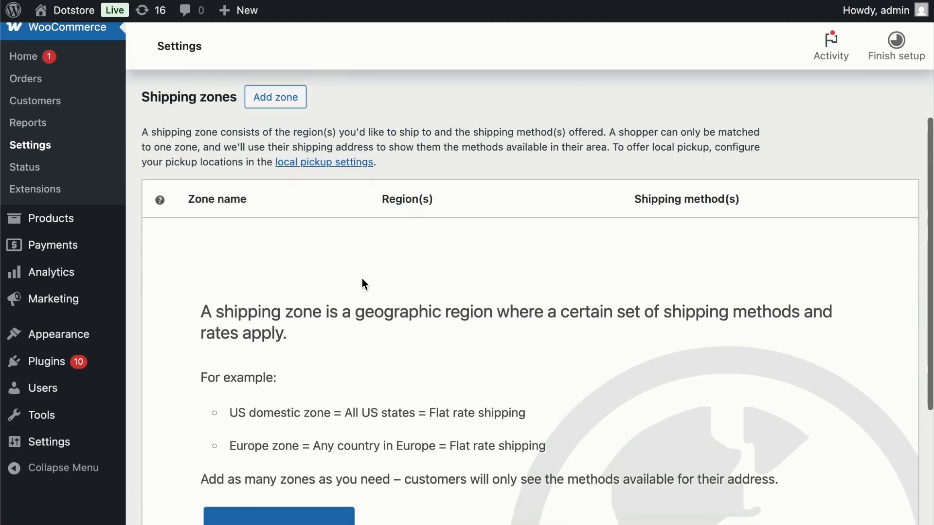
scroll(362, 282, "down", 4)
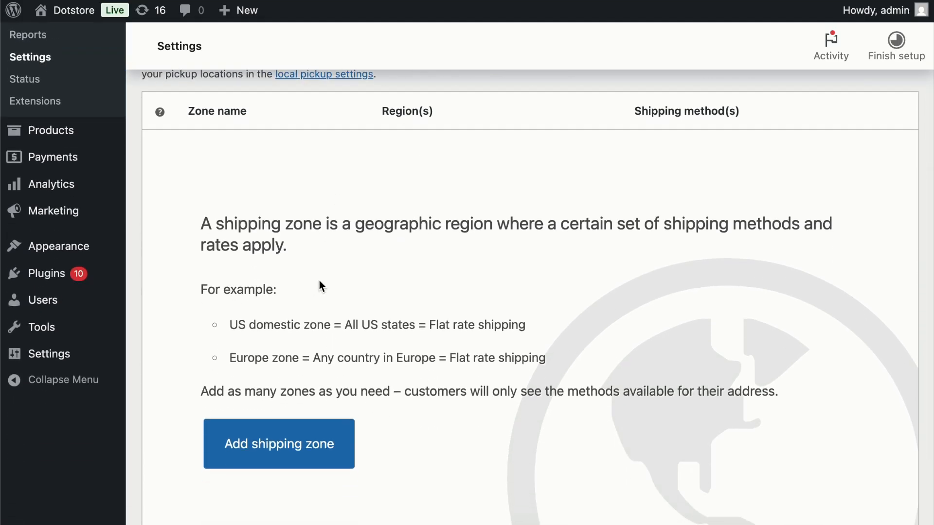
scroll(320, 281, "up", 3)
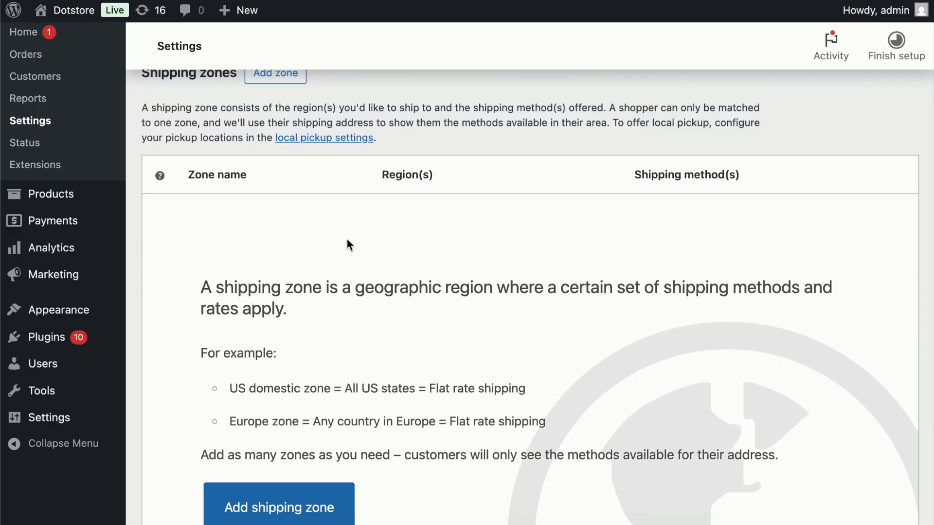
scroll(349, 244, "up", 8)
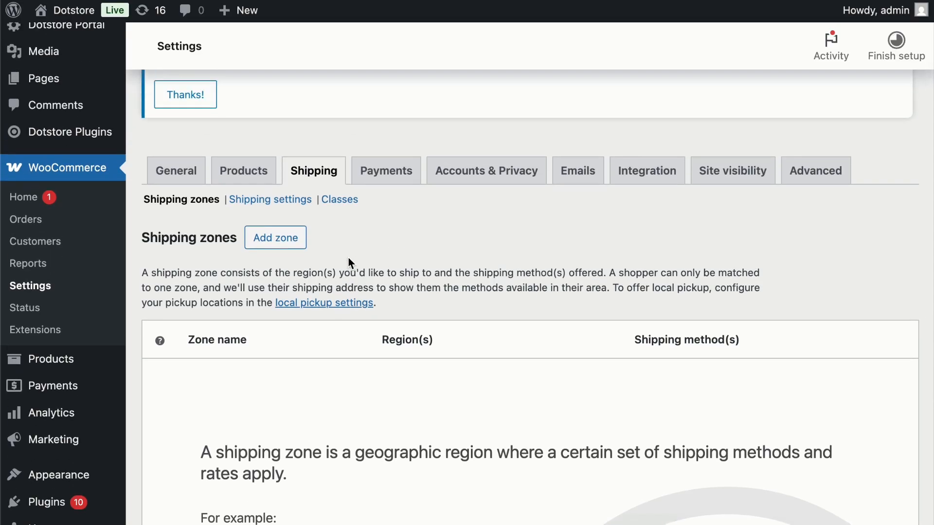
Step: In the general WooCommerce settings, set the selling locations to Sell to specific countries
left_click(174, 172)
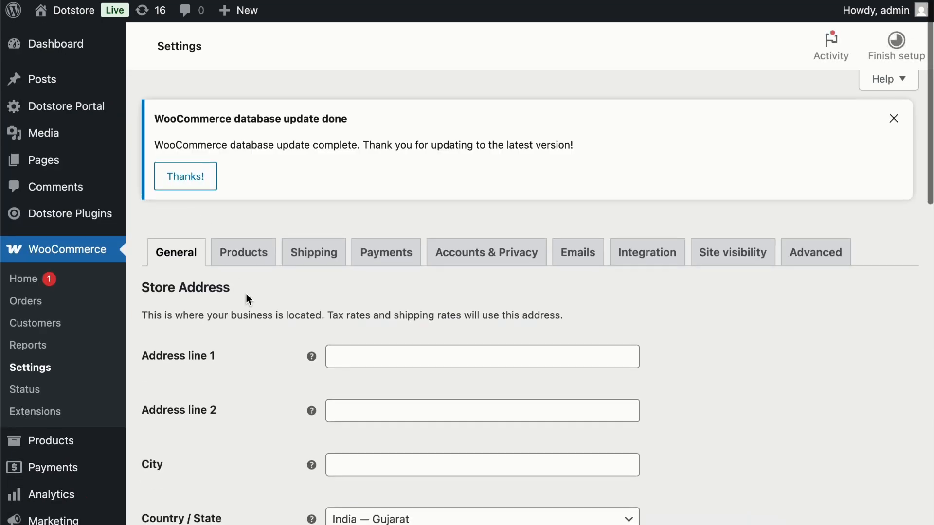
scroll(246, 294, "down", 10)
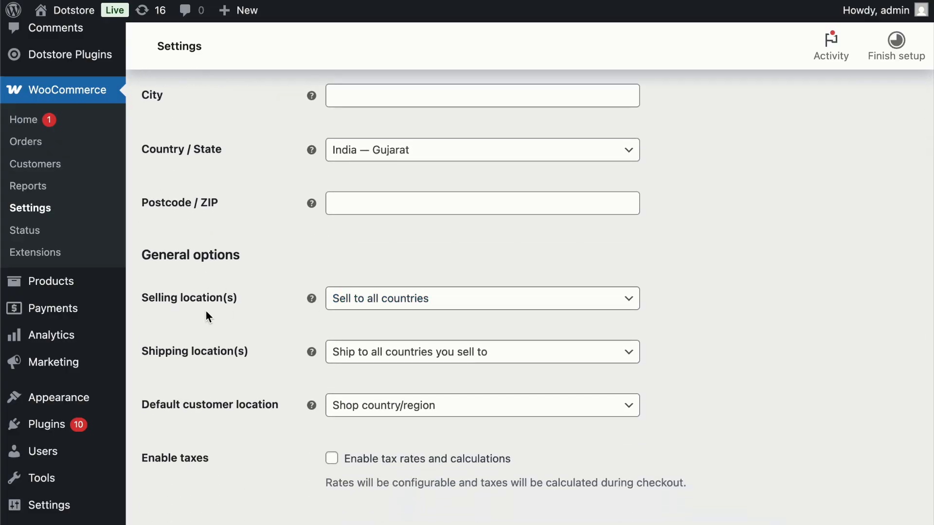
left_click(373, 306)
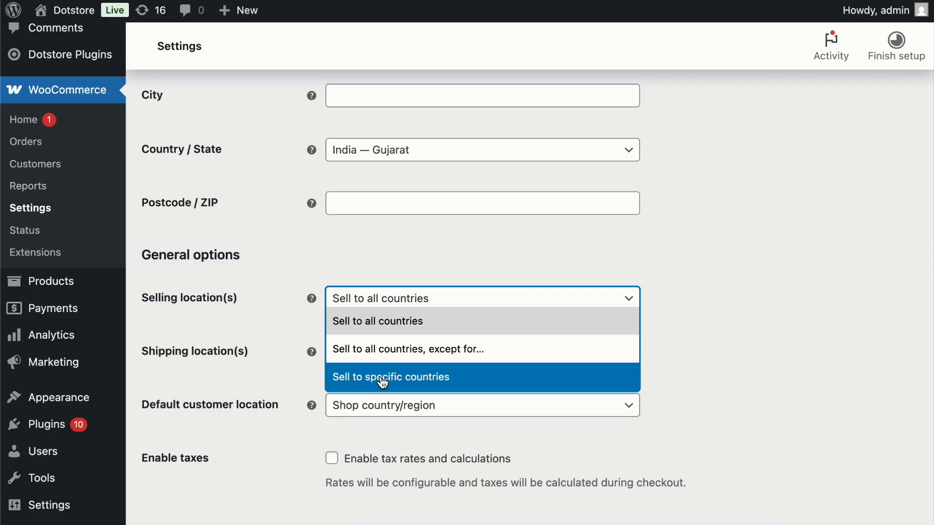
left_click(363, 381)
Step: Add United States (US) and Canada as the specific countries to sell to
scroll(396, 341, "down", 2)
left_click(383, 273)
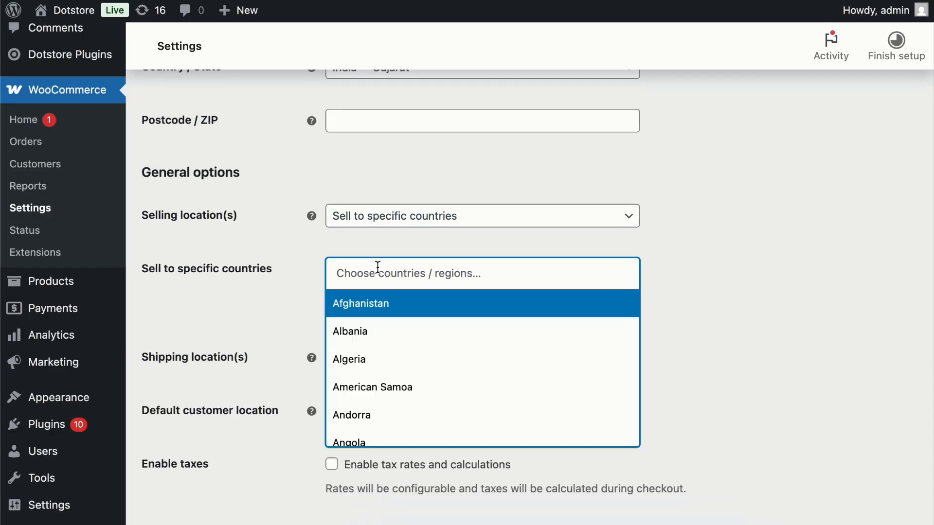
type("uni")
left_click(378, 415)
type("cana")
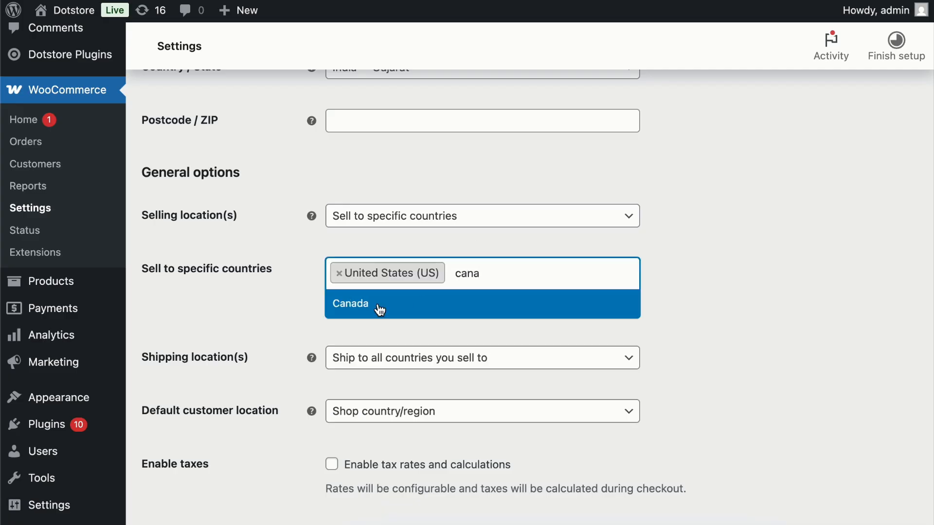
left_click(377, 305)
Step: Keep the shipping locations at Ship to all countries you sell to and save the general settings
scroll(376, 326, "down", 2)
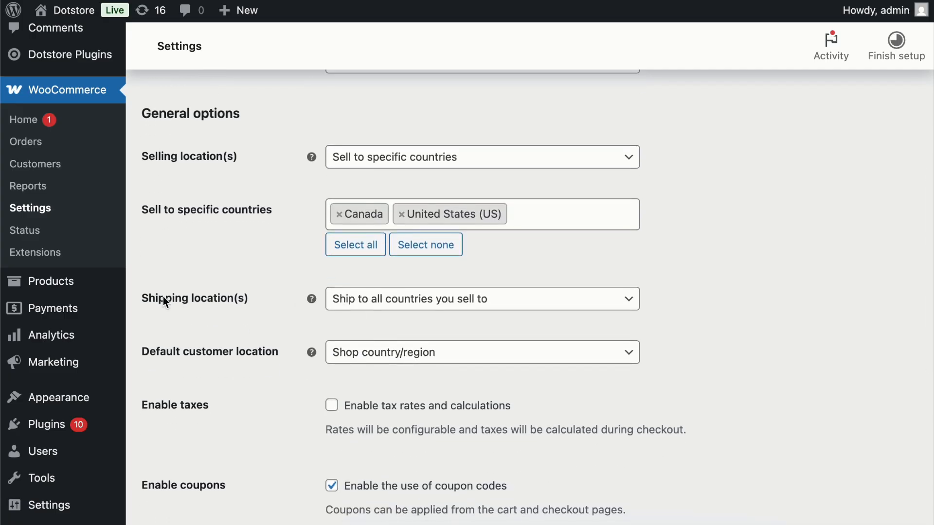
left_click_drag(162, 297, 233, 298)
left_click(466, 300)
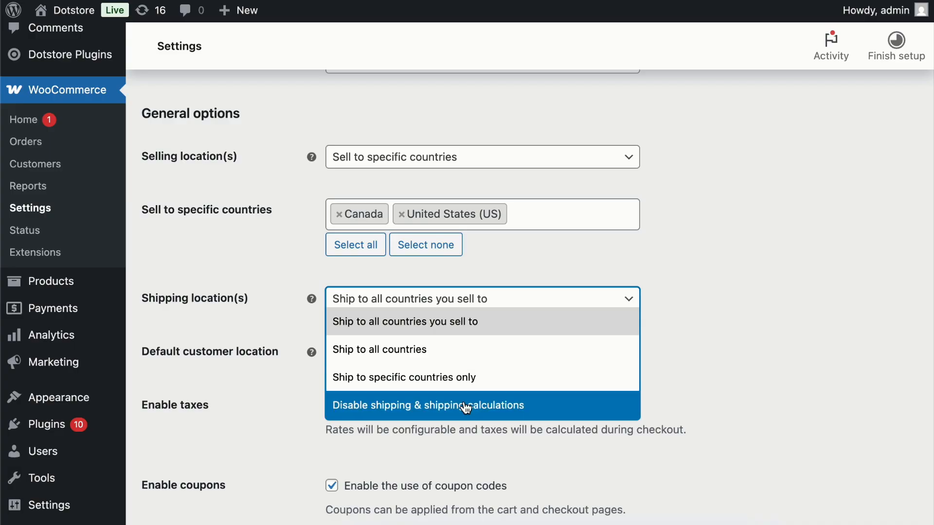
left_click(478, 303)
scroll(478, 303, "down", 10)
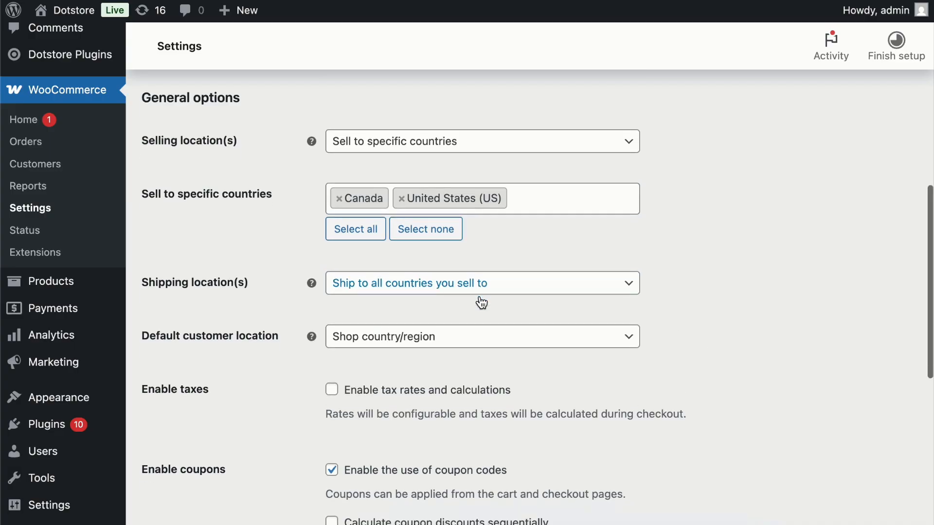
left_click(223, 468)
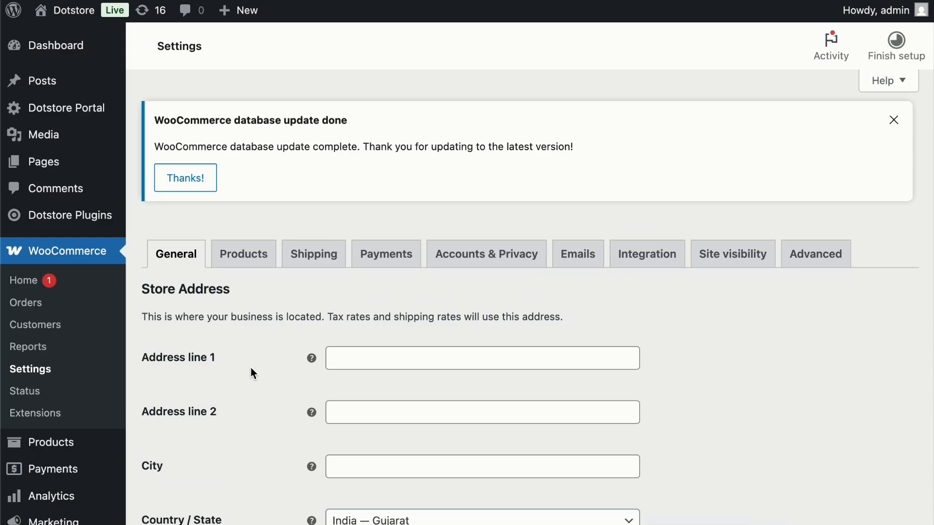
Step: Return to the shipping zones and start adding a new shipping zone
left_click(312, 258)
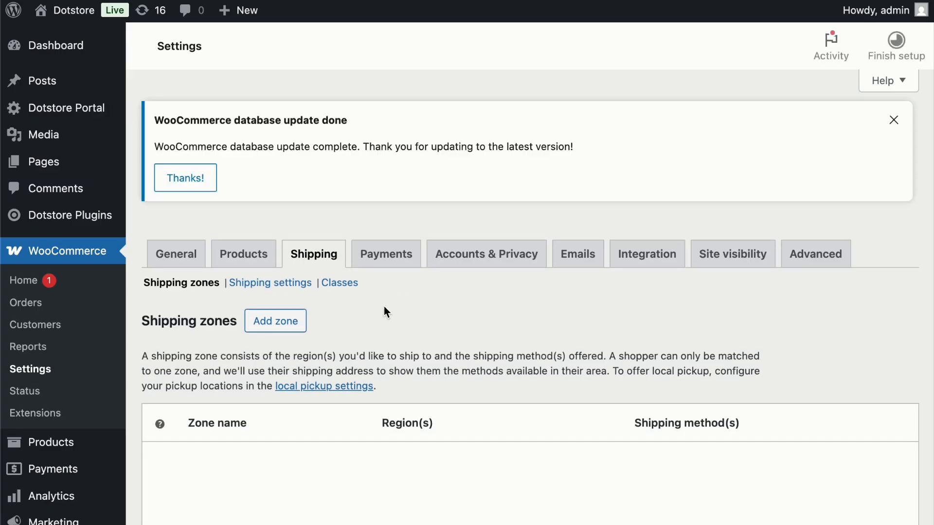
scroll(384, 307, "down", 1)
scroll(384, 306, "down", 8)
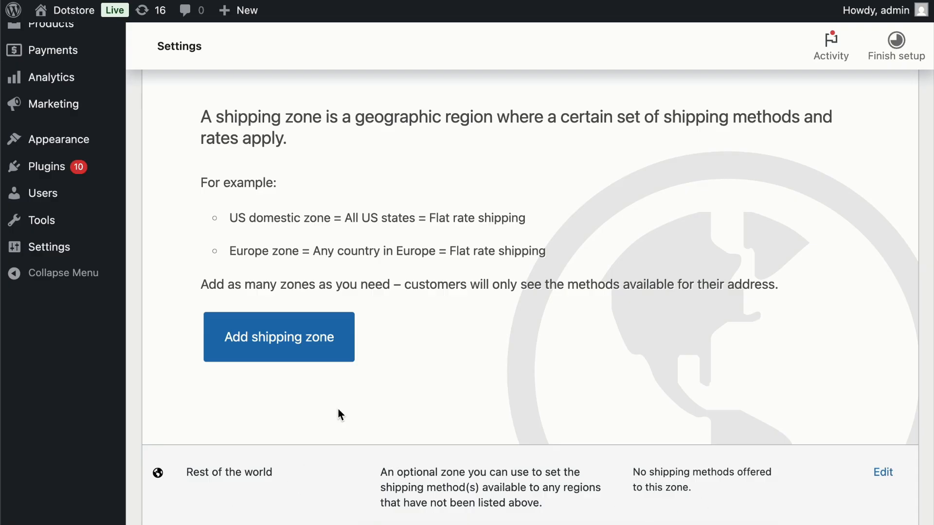
scroll(340, 413, "up", 1)
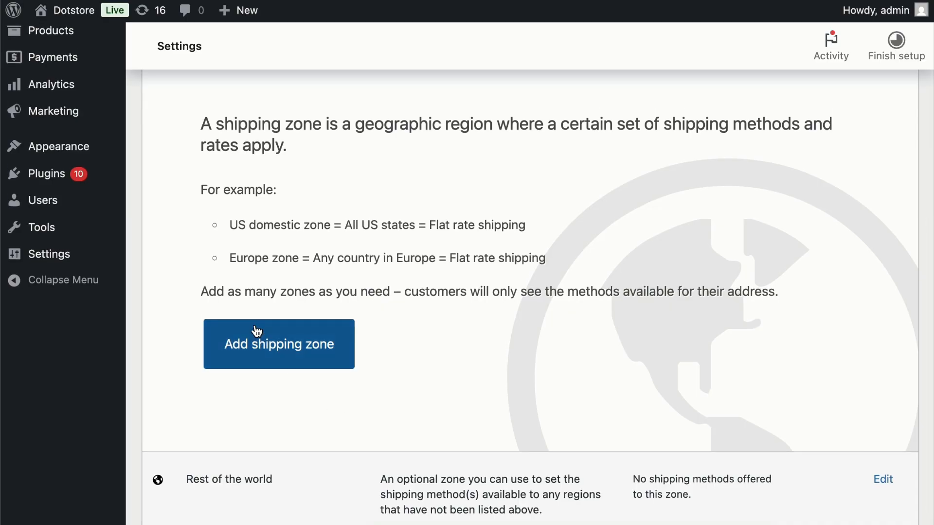
left_click(256, 331)
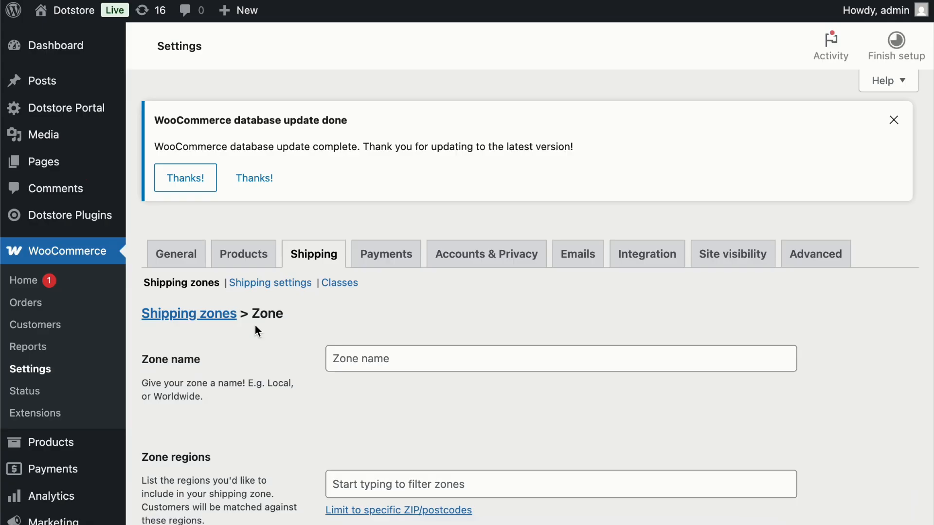
Step: Name the new shipping zone US Shipping
scroll(257, 331, "down", 3)
scroll(257, 331, "down", 2)
left_click(363, 200)
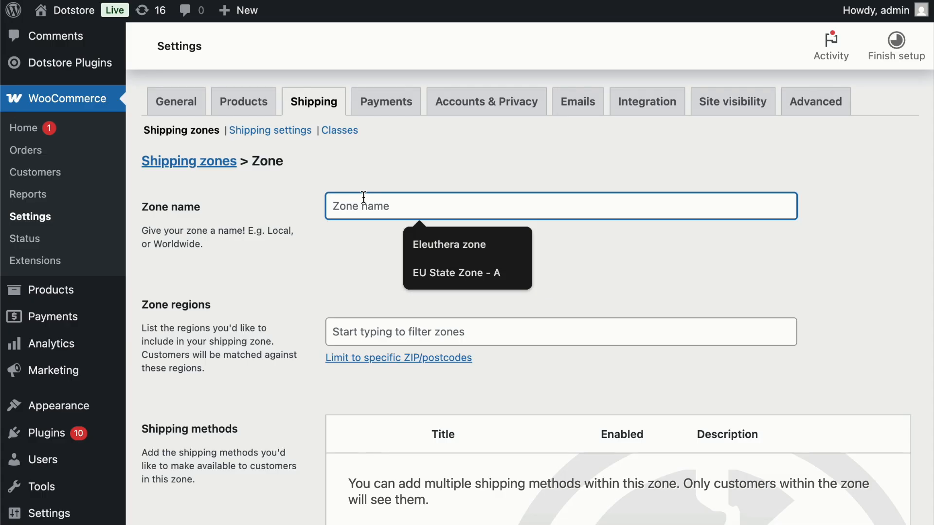
type("US Shioo")
key("BackSpace")
key("BackSpace")
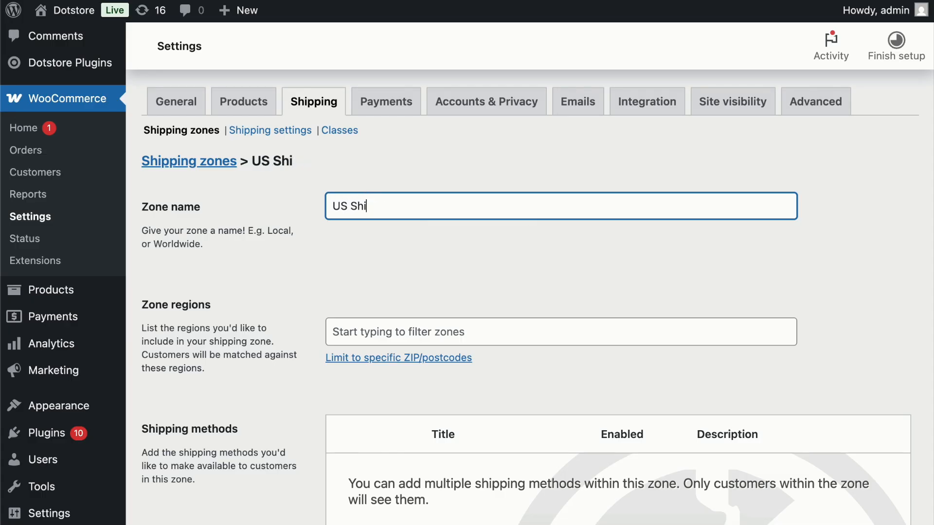
type("pping")
Step: Set the US Shipping zone's region to United States (US)
scroll(392, 291, "down", 4)
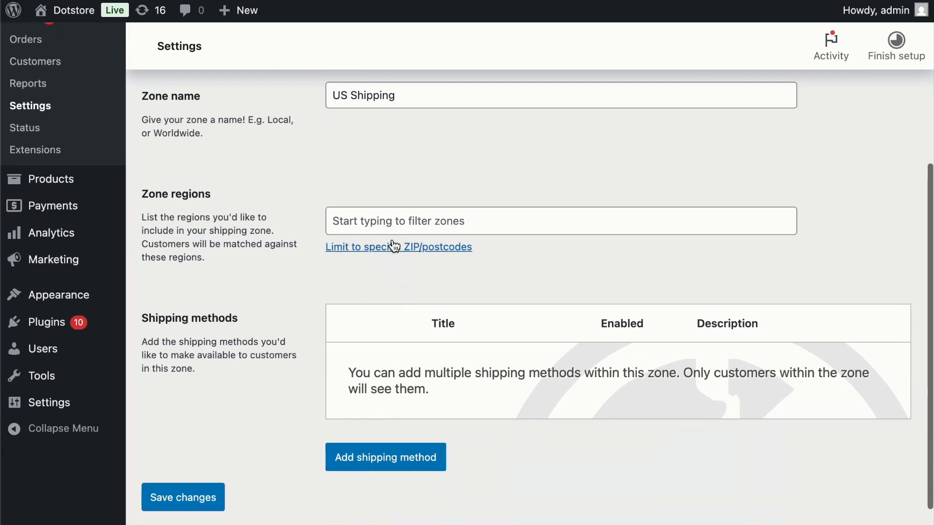
left_click(415, 224)
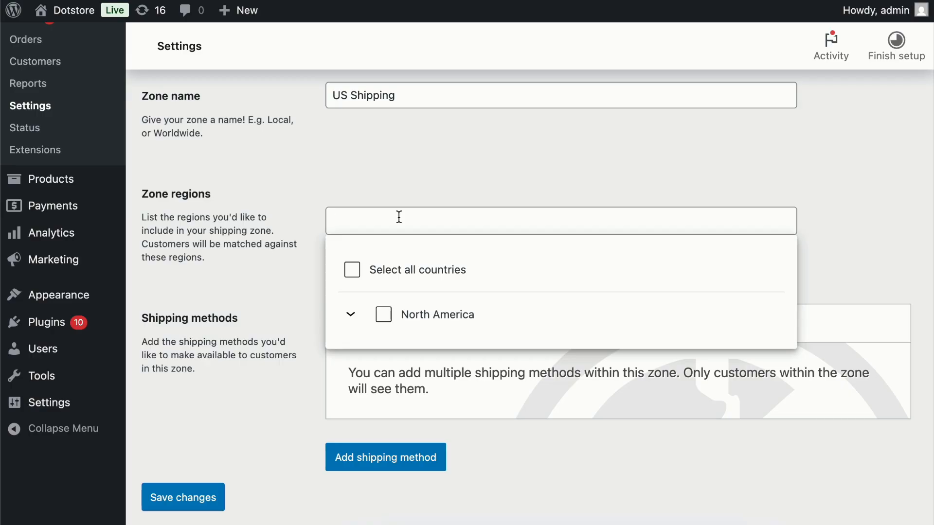
type("uni")
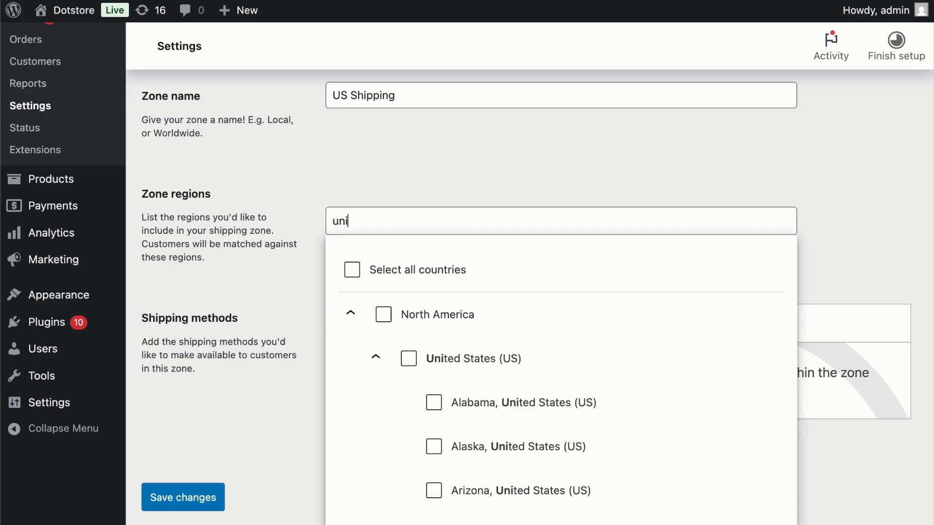
left_click(470, 361)
left_click(466, 111)
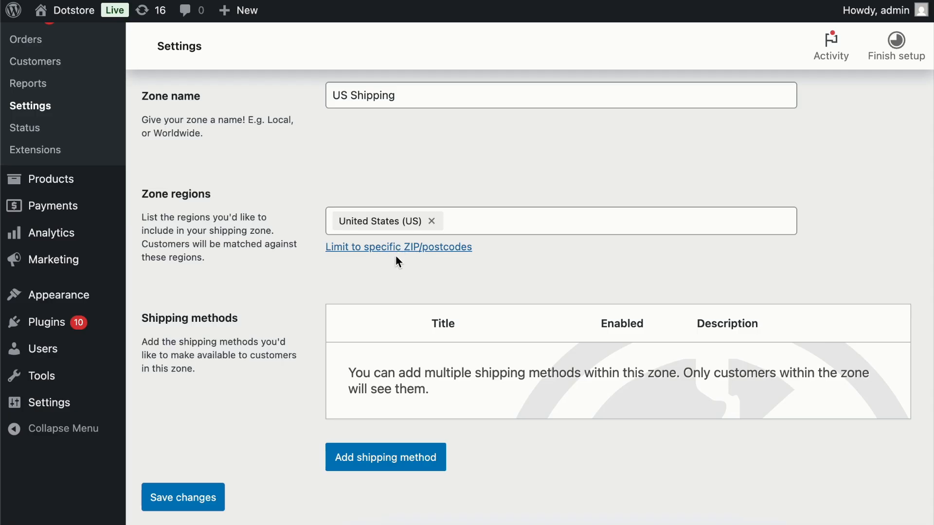
Step: Start a new Flat rate shipping method for the US Shipping zone and continue to its setup
scroll(401, 282, "down", 3)
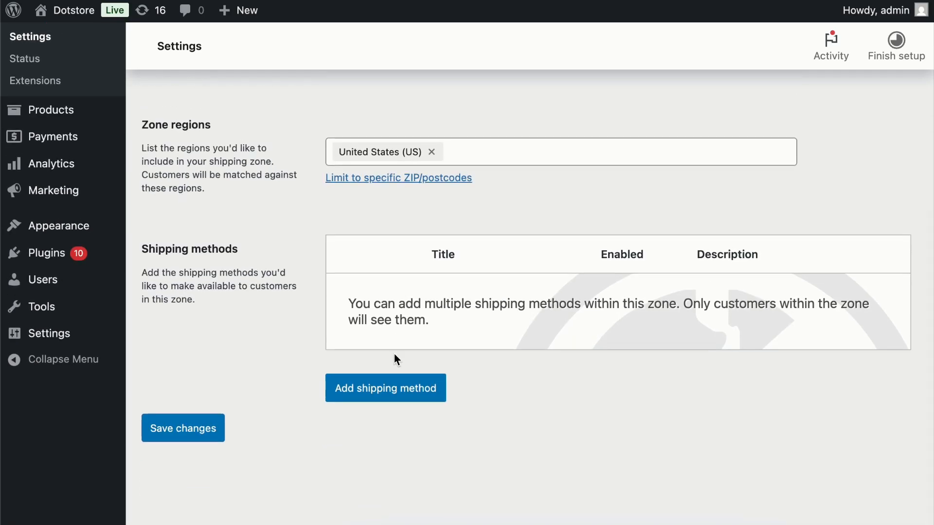
left_click(363, 395)
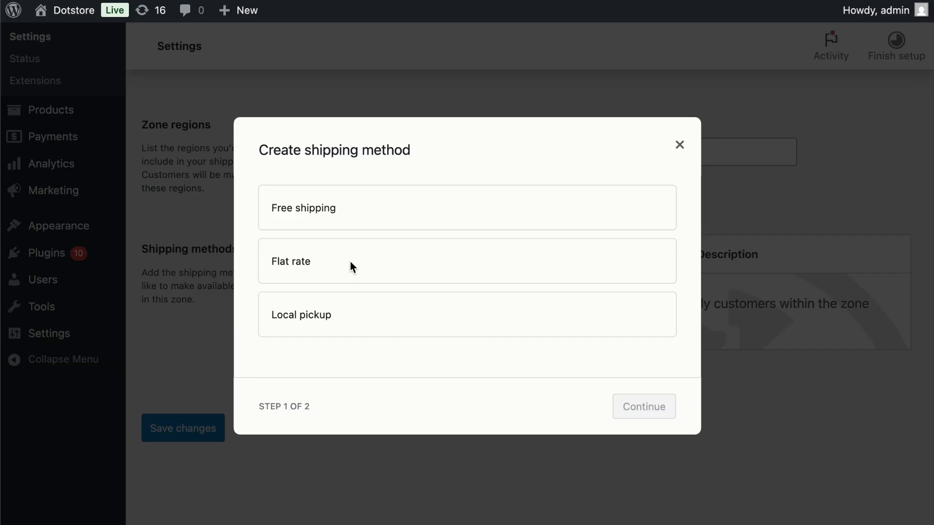
left_click(313, 266)
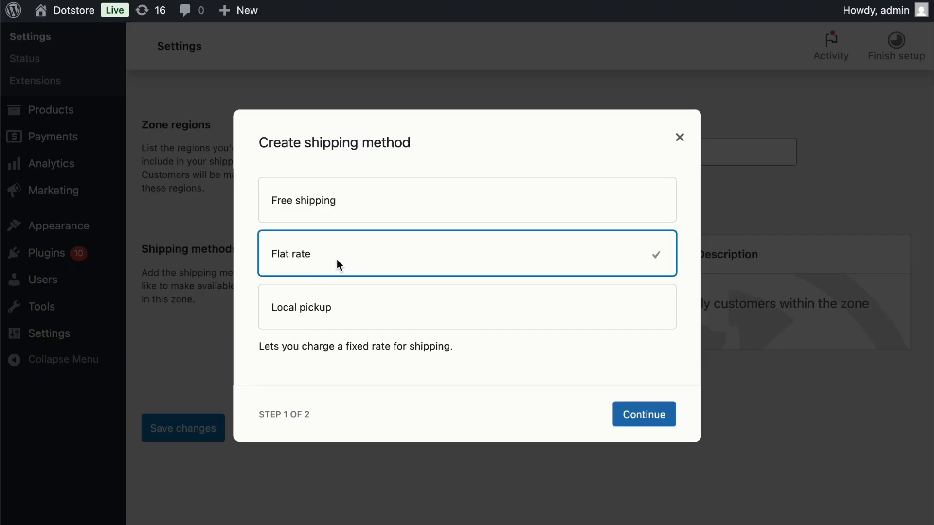
left_click(649, 416)
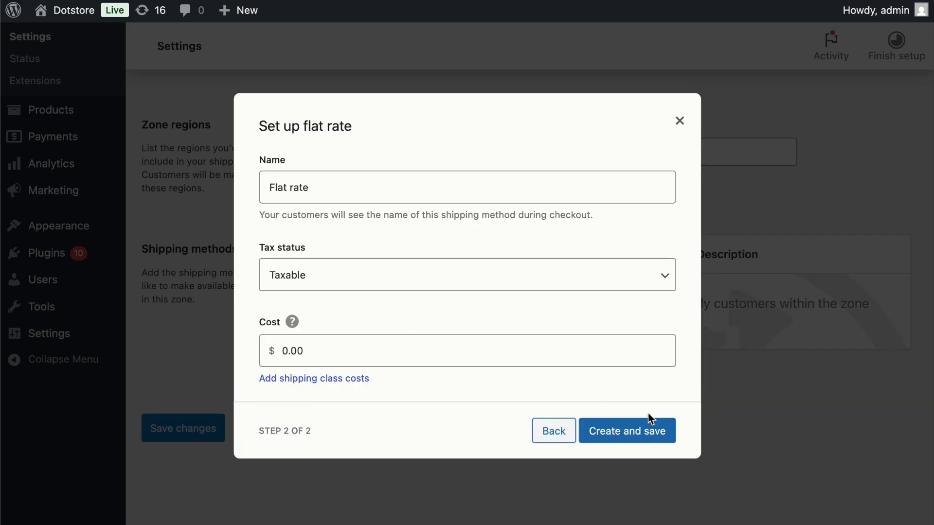
Step: Keep the shipping method's name as Flat rate and set its tax status to None
left_click(338, 181)
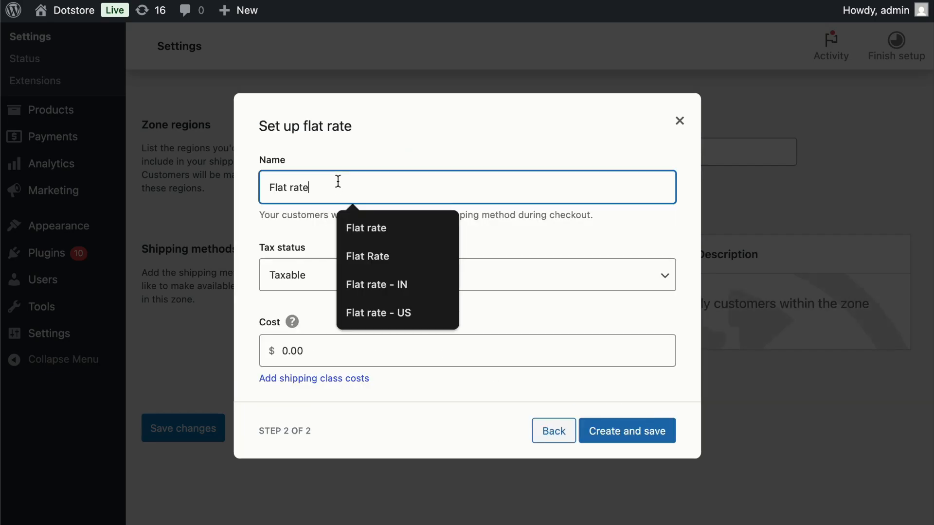
triple_click(338, 182)
left_click(347, 189)
left_click(285, 210)
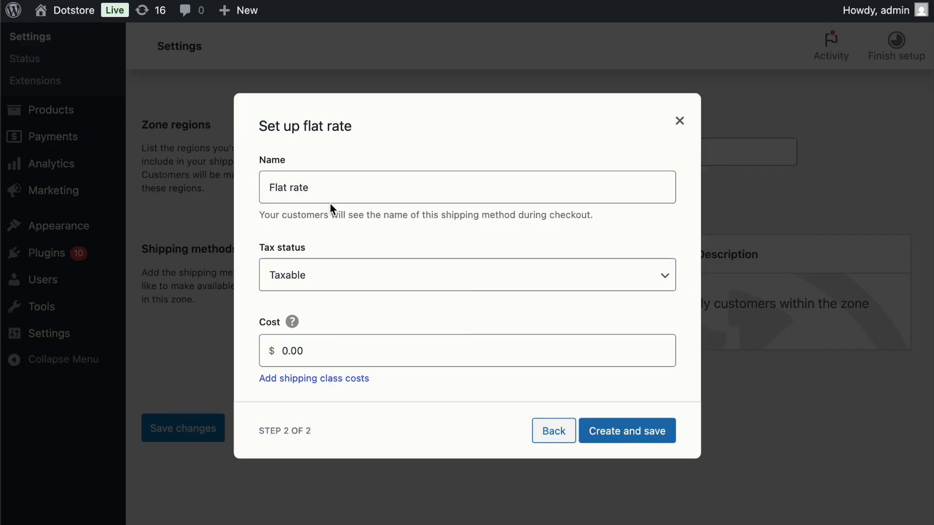
left_click(327, 182)
left_click(265, 211)
left_click(294, 278)
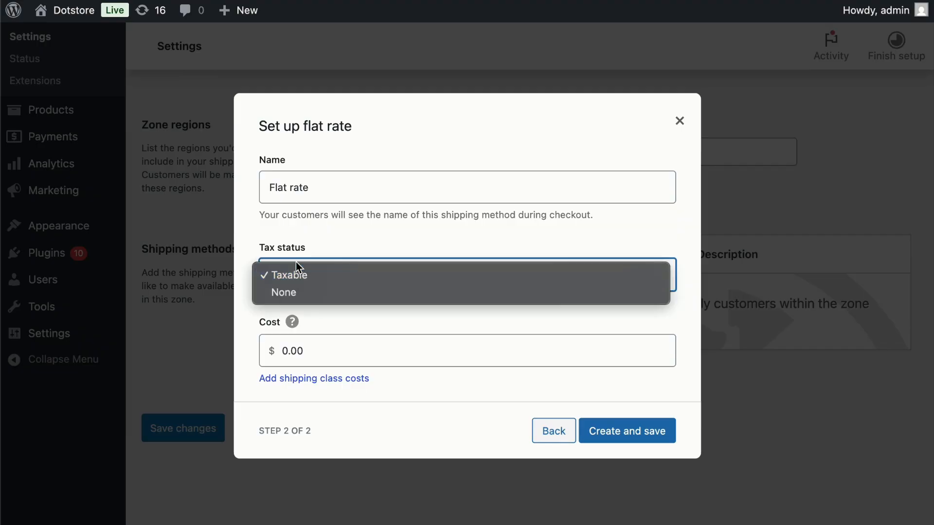
left_click(302, 293)
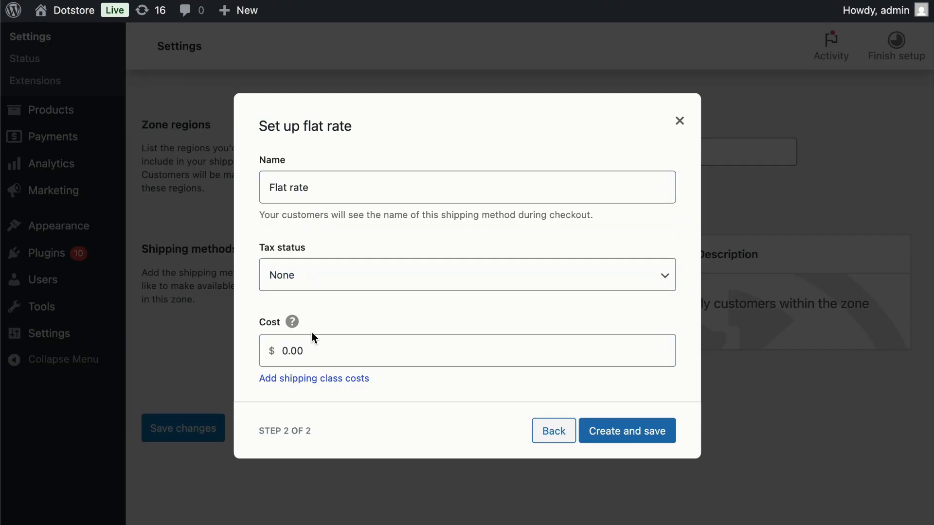
Step: Set the flat rate's cost to 10.00 and create the shipping method
double_click(294, 351)
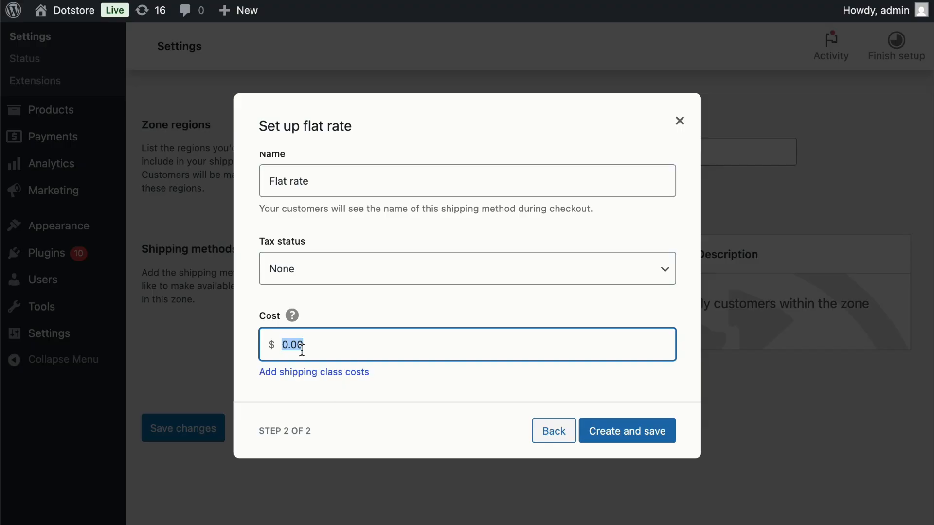
type("10")
left_click(343, 310)
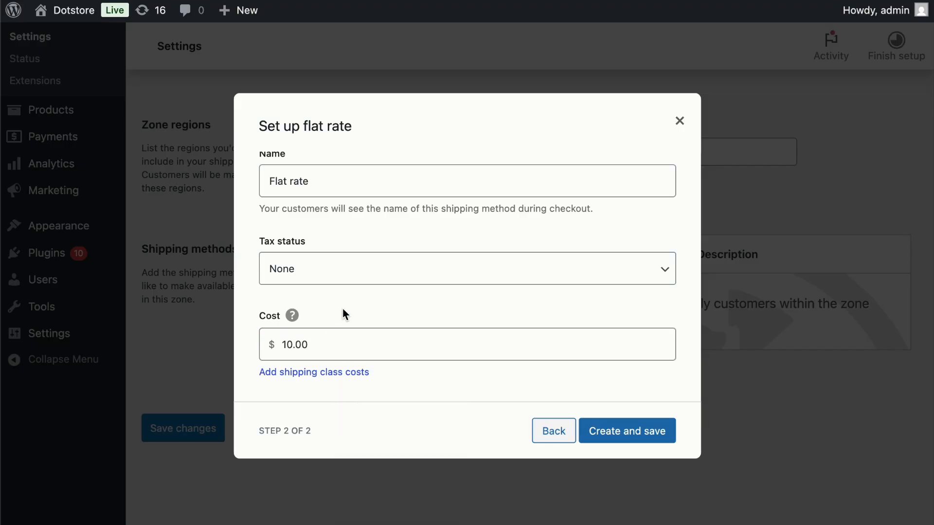
left_click(612, 431)
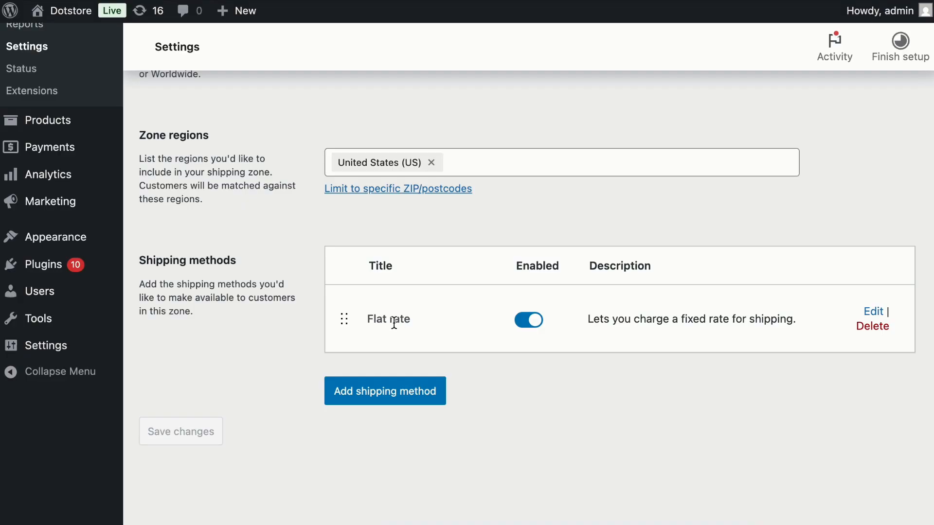
Step: Reopen the flat rate's setup to review its cost field and help, and close it without changes
left_click(872, 312)
double_click(314, 355)
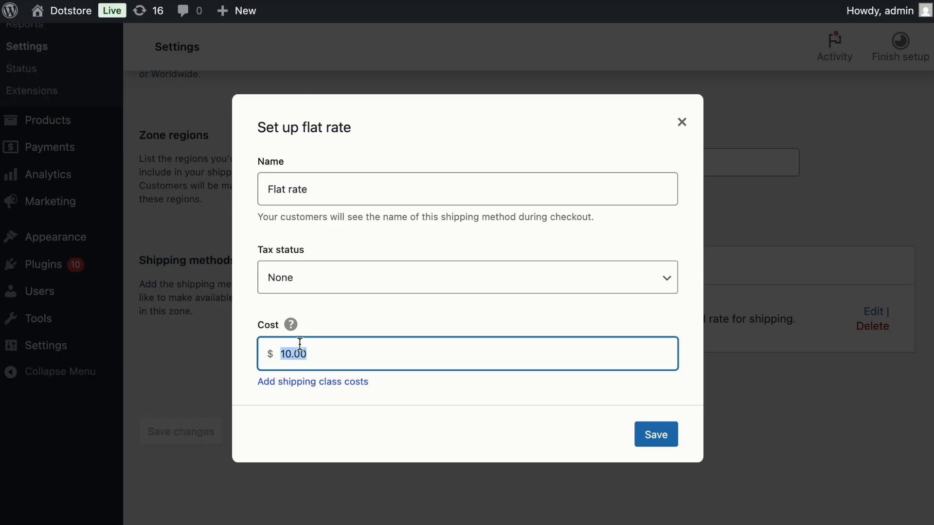
left_click(361, 323)
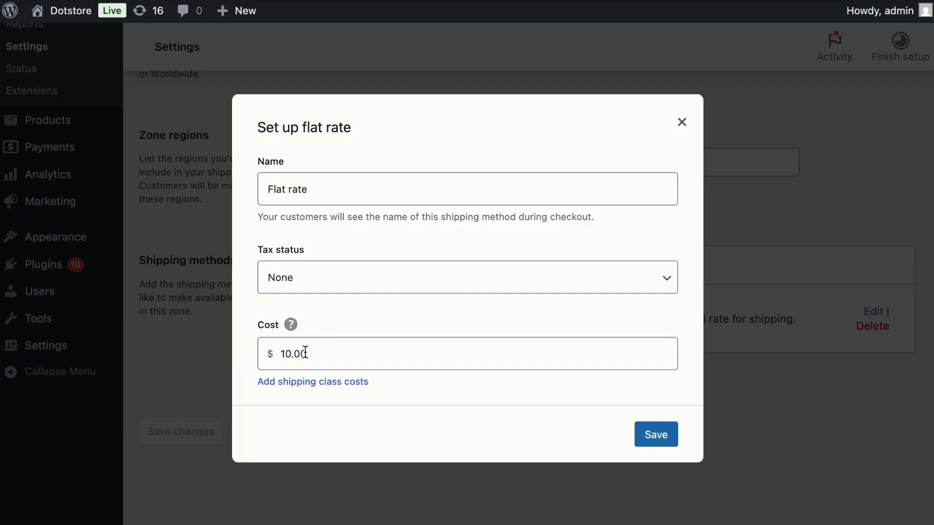
mouse_move(290, 326)
left_click(682, 123)
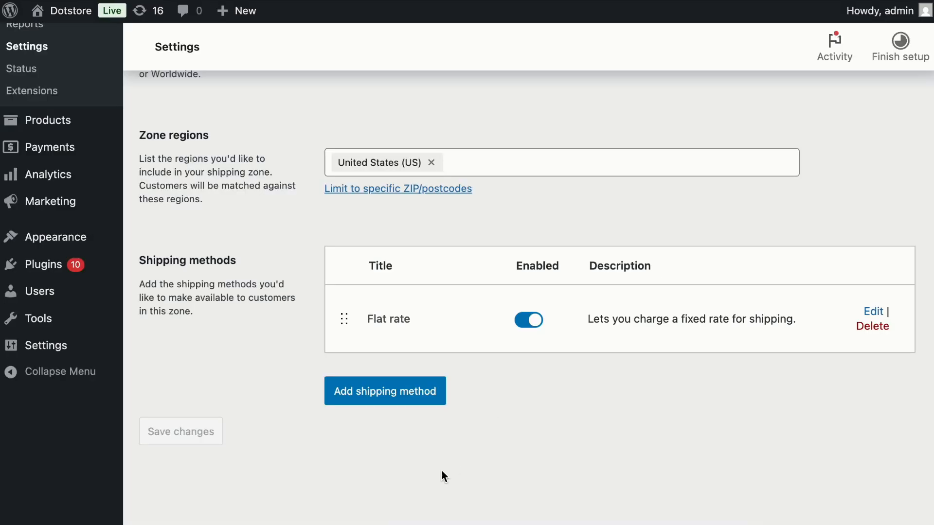
Step: Start a new Free shipping method for the US Shipping zone and continue to its setup
left_click(368, 400)
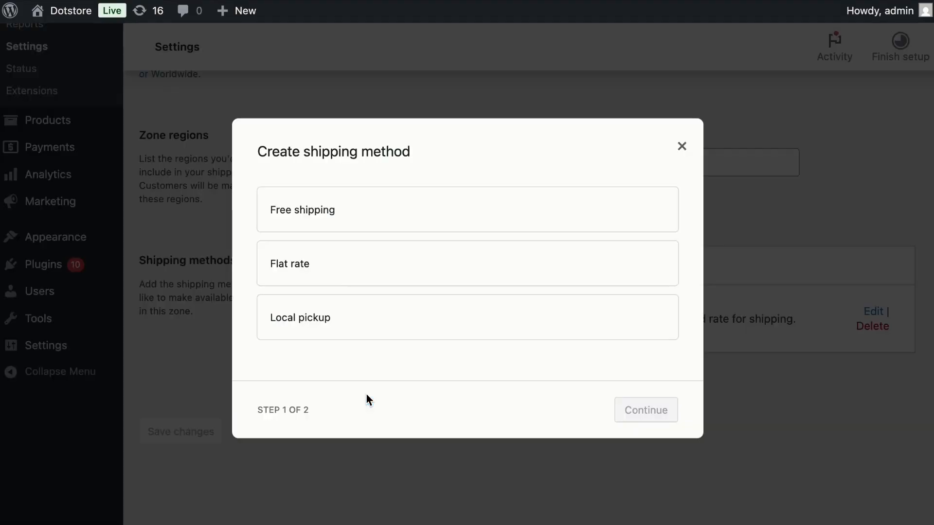
left_click(302, 225)
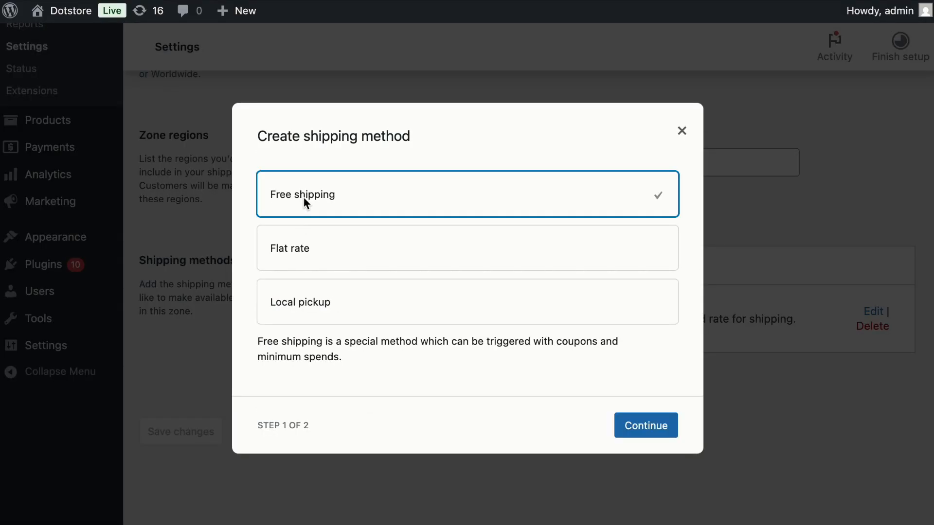
left_click(637, 425)
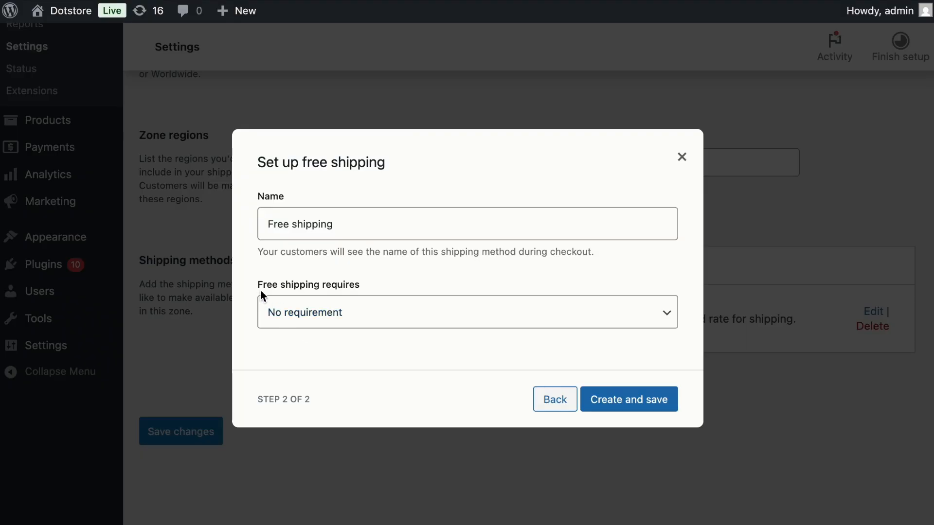
Step: Make free shipping require a minimum order amount of 59.00 and create the shipping method
left_click(342, 314)
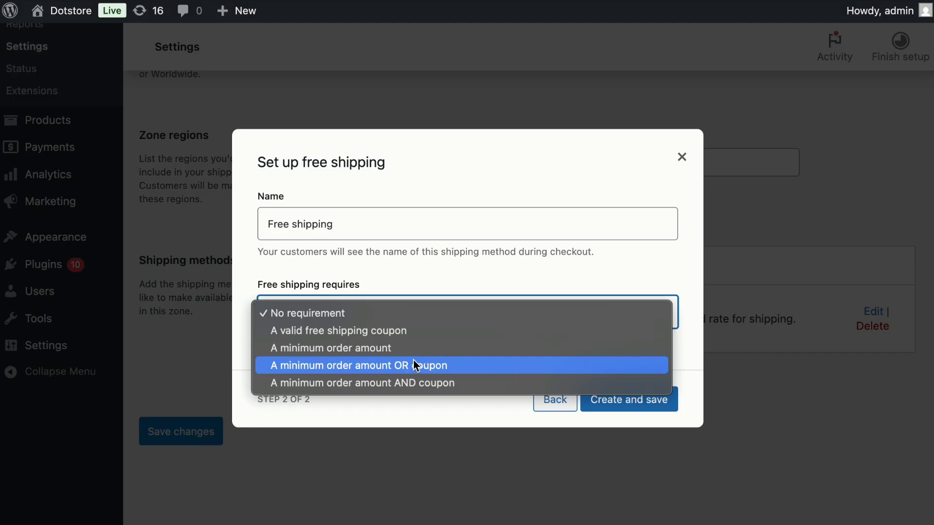
left_click(384, 353)
left_click(344, 332)
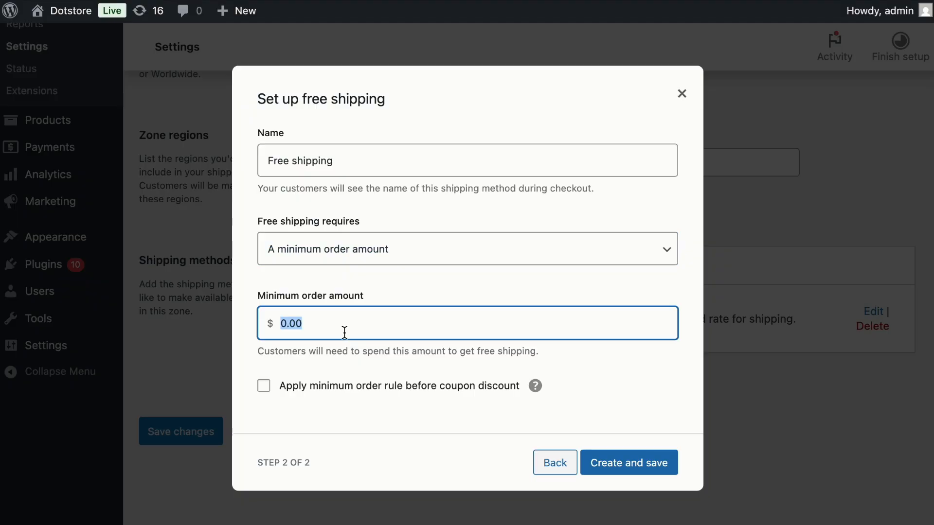
type("59")
left_click(338, 294)
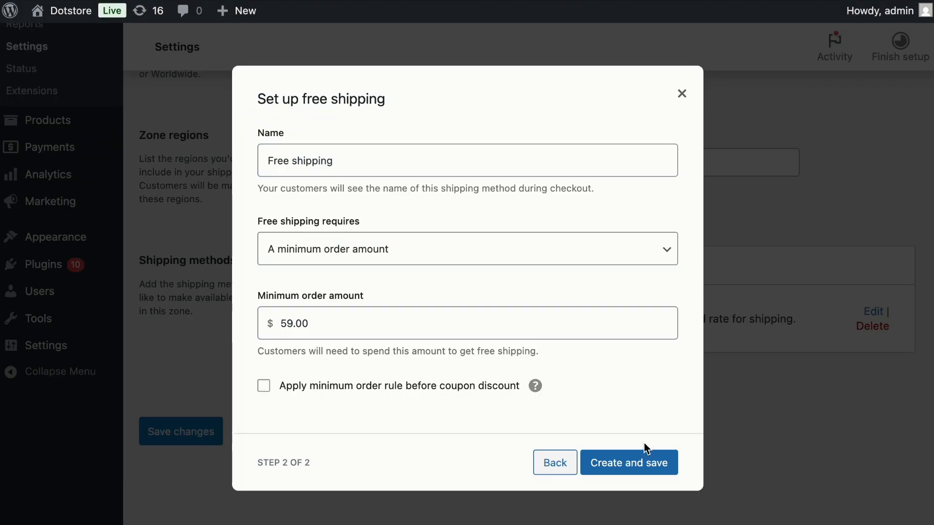
left_click(614, 466)
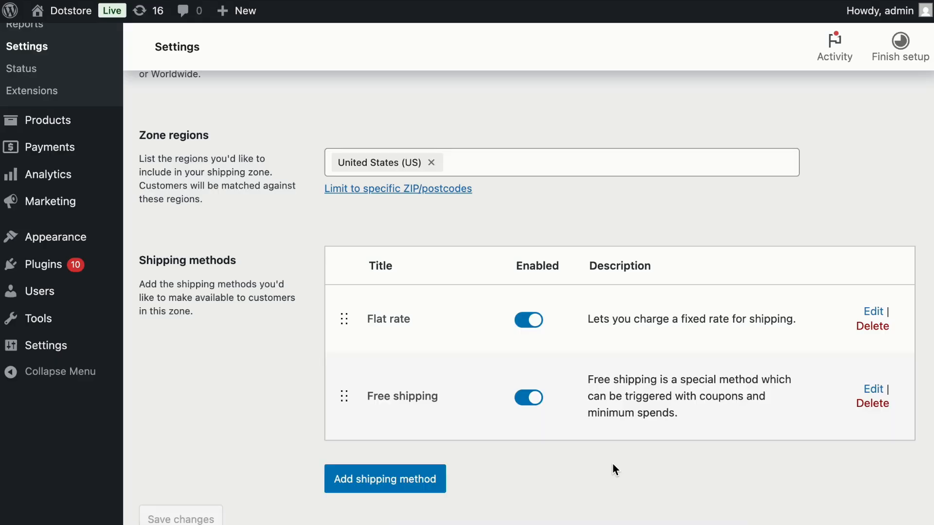
Step: Add a Local pickup shipping method to the zone, keeping its default name, the Taxable tax status and no entered cost
scroll(614, 470, "down", 2)
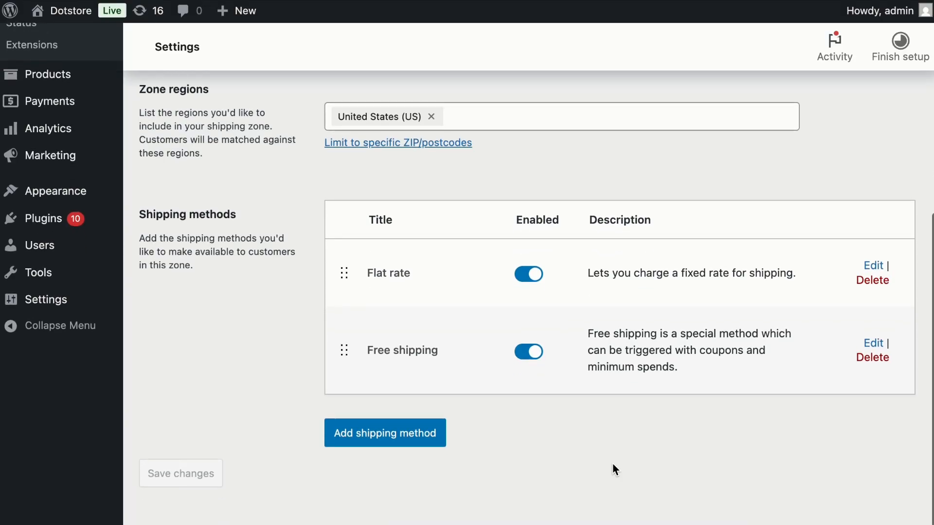
left_click(421, 433)
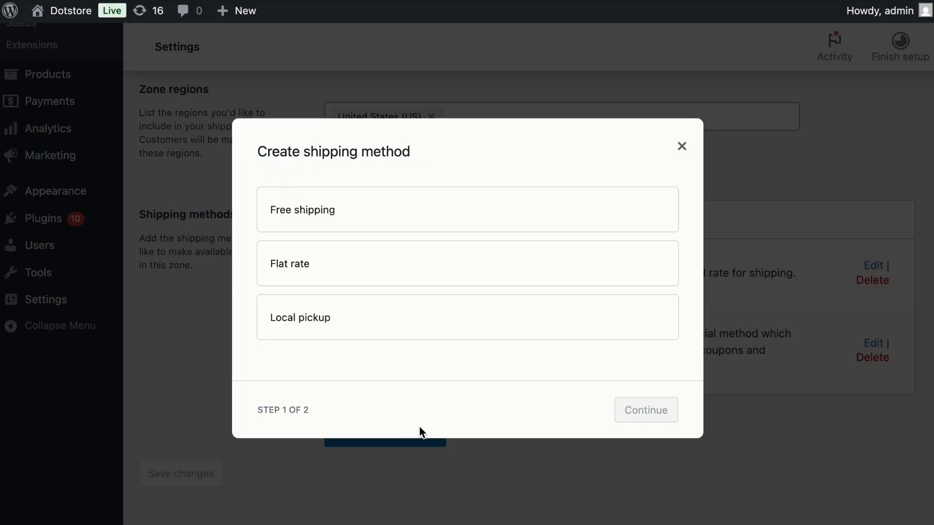
left_click(303, 320)
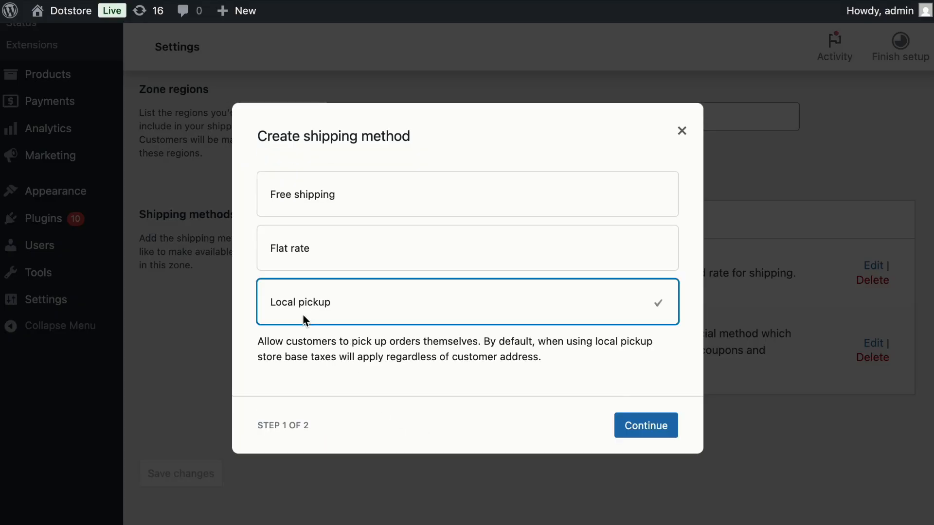
left_click(645, 426)
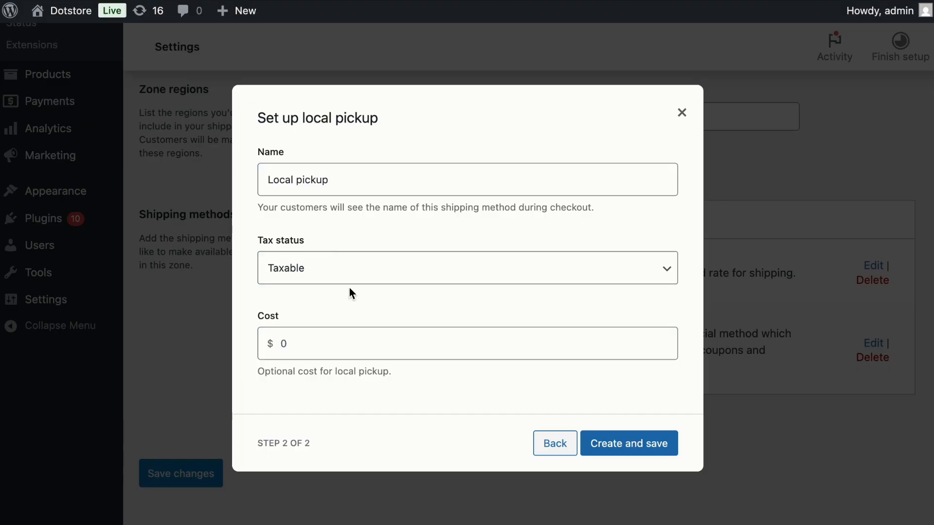
left_click(333, 337)
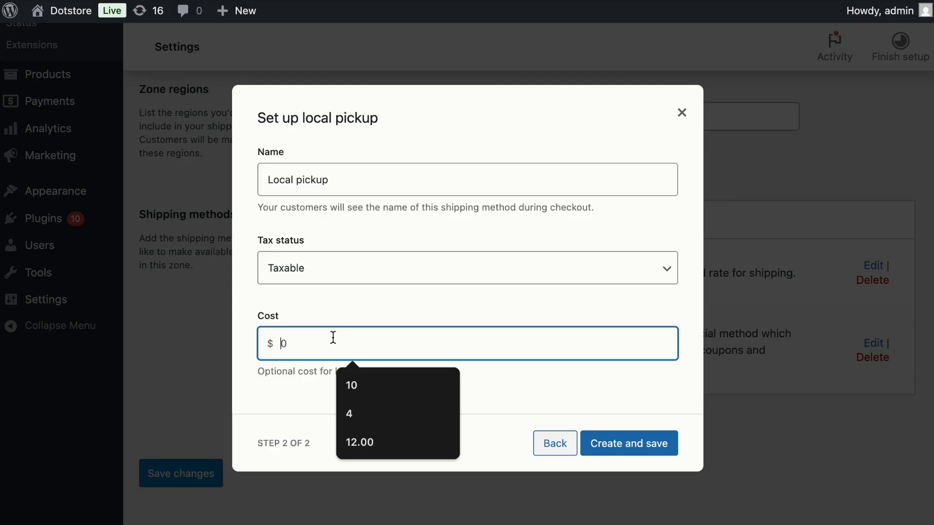
left_click(289, 372)
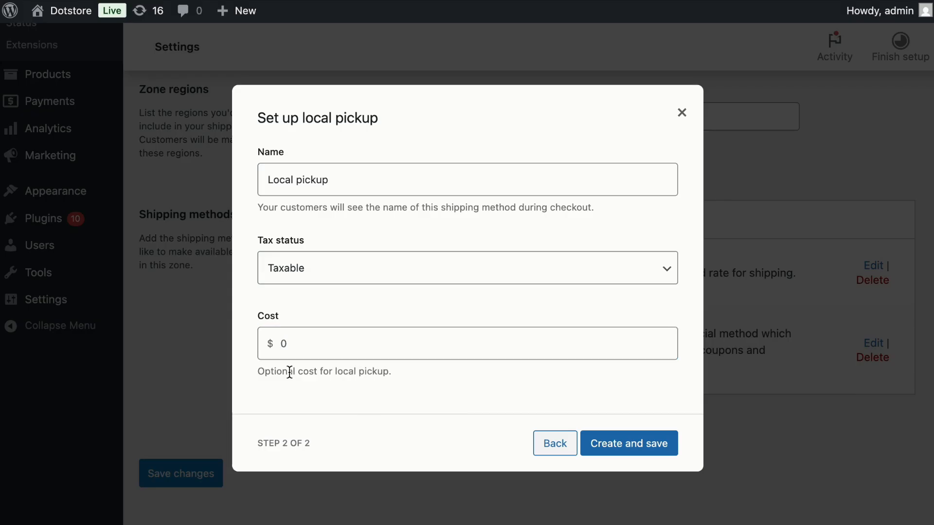
left_click(312, 349)
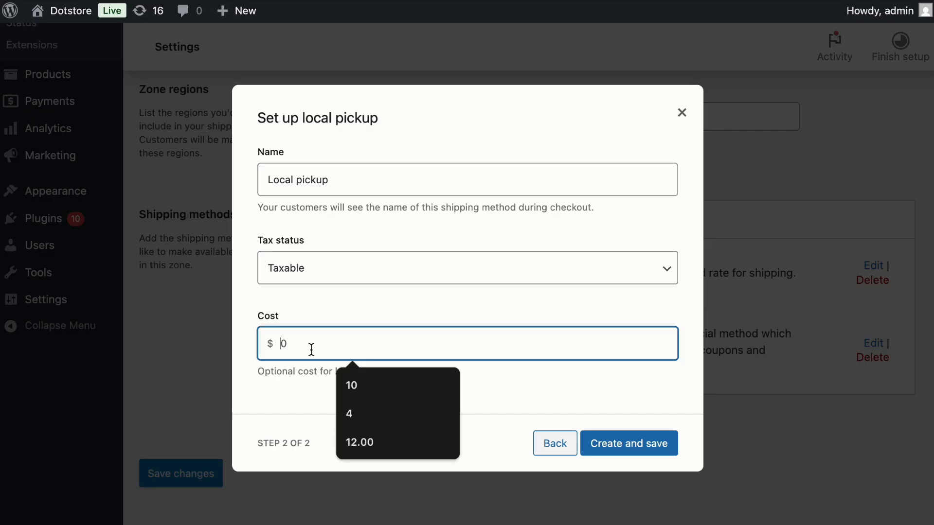
left_click(275, 399)
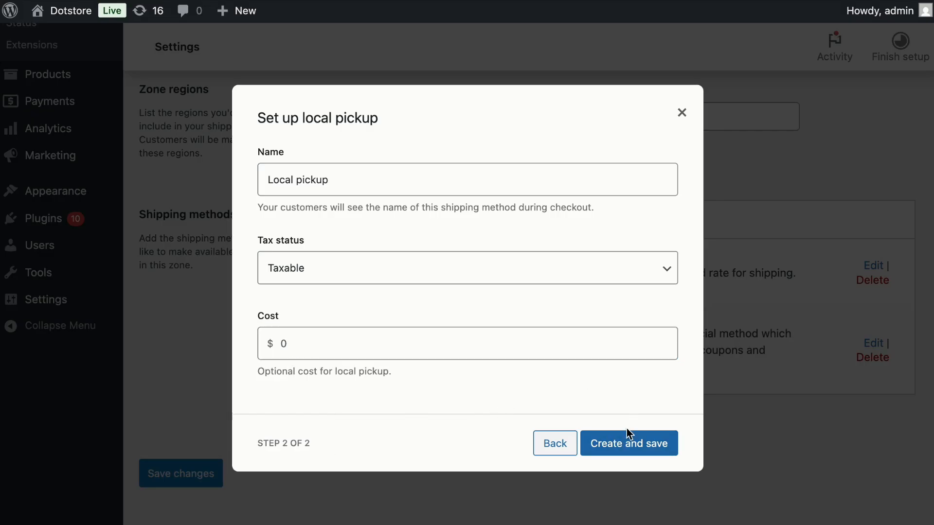
left_click(614, 444)
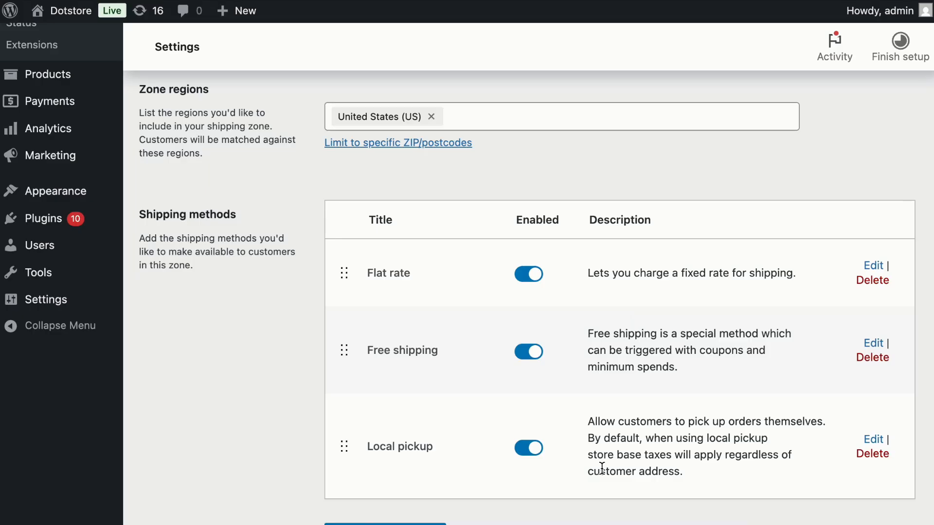
Step: Look over the US Shipping zone's methods and return to the shipping zones list
scroll(602, 468, "down", 5)
scroll(602, 475, "up", 2)
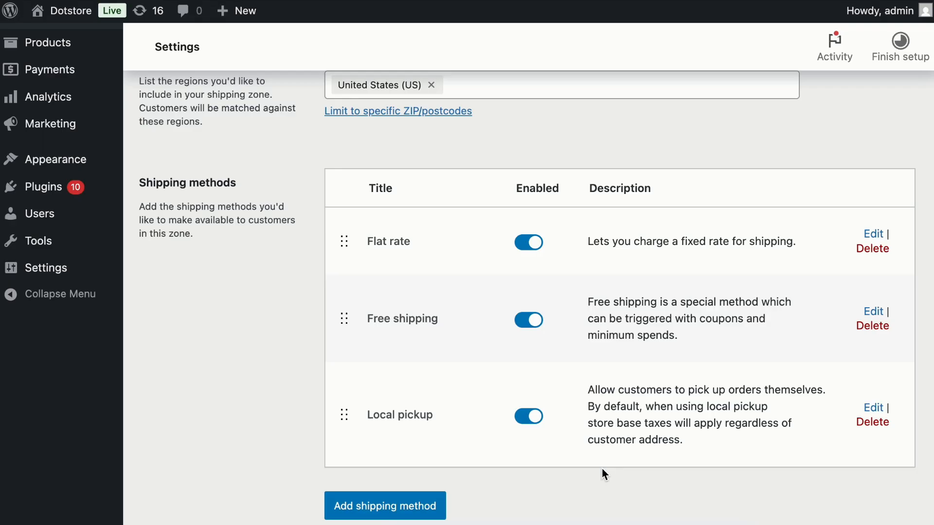
scroll(602, 468, "up", 6)
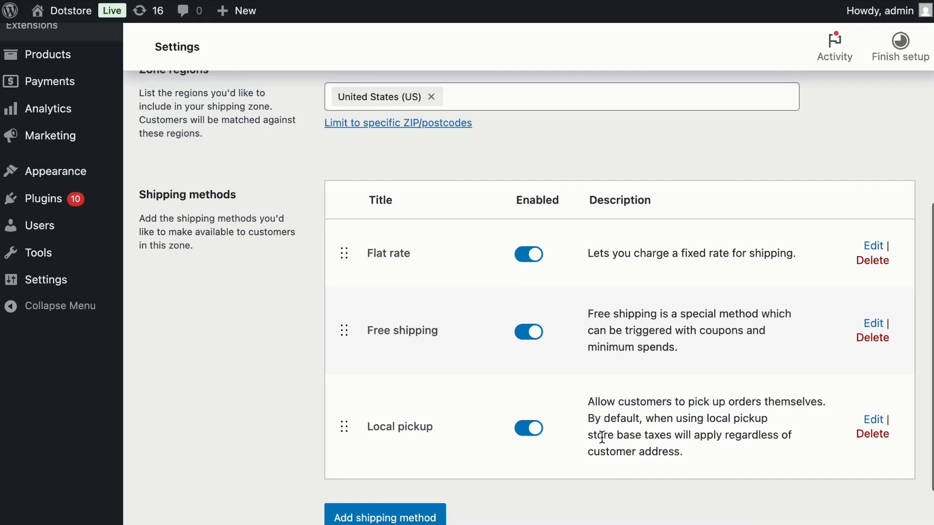
scroll(596, 321, "up", 5)
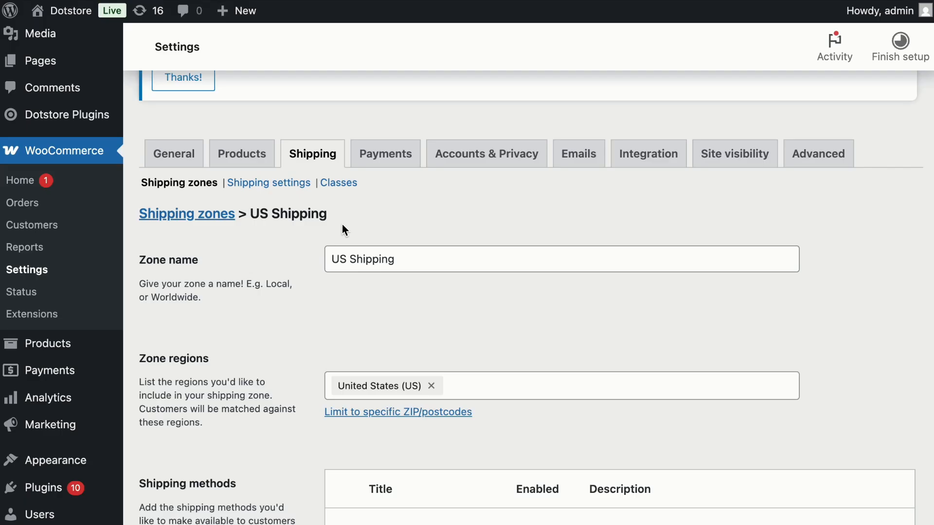
left_click(189, 215)
scroll(253, 224, "down", 4)
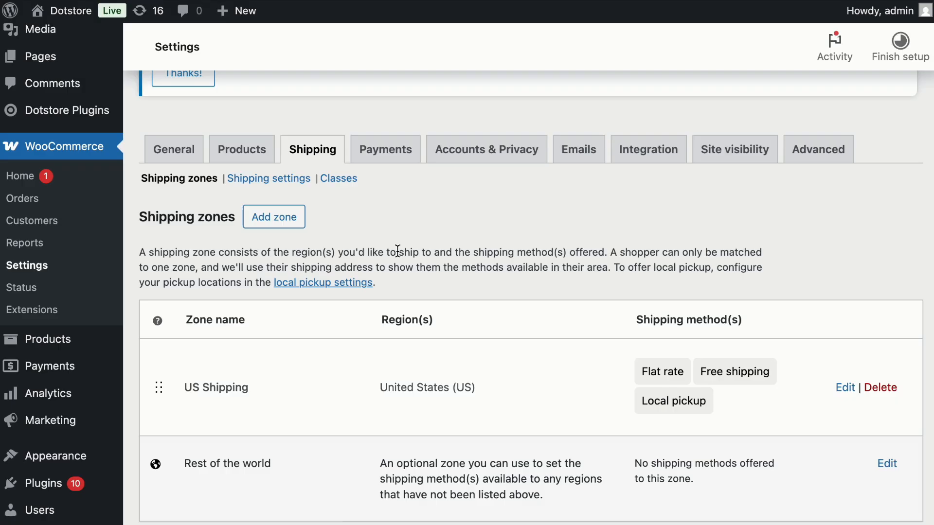
Step: Open the shipping settings and view the calculation, shipping destination and debug mode options
left_click(262, 186)
scroll(293, 338, "down", 3)
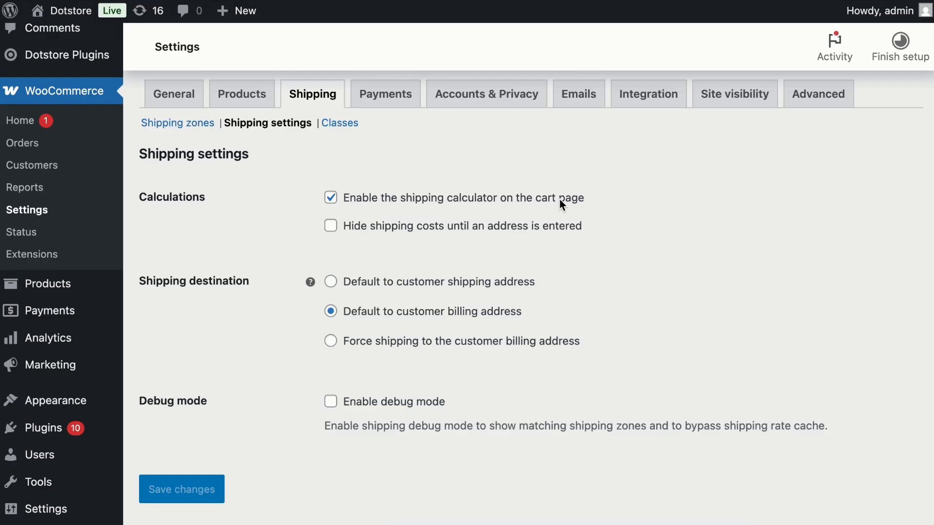
Step: Toggle the option that hides shipping costs until an address is entered, and save the shipping settings
left_click(351, 225)
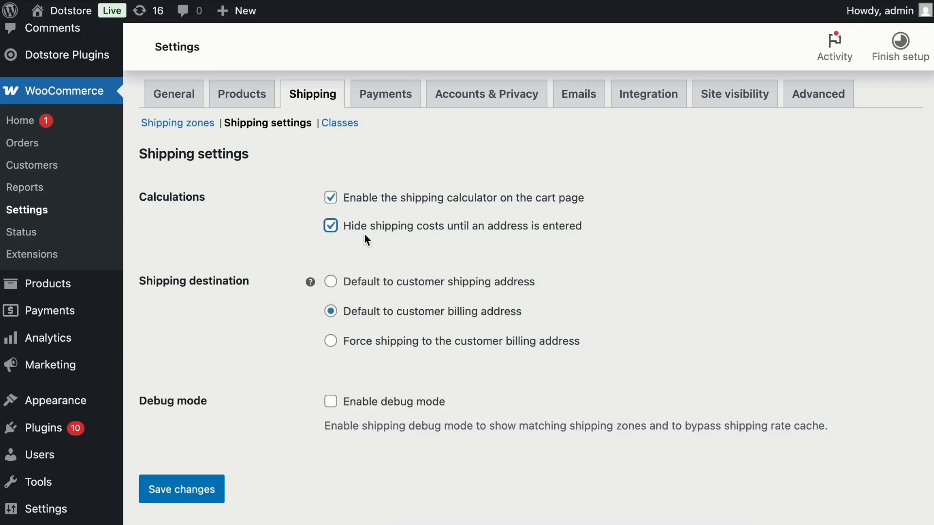
left_click(437, 232)
left_click(187, 489)
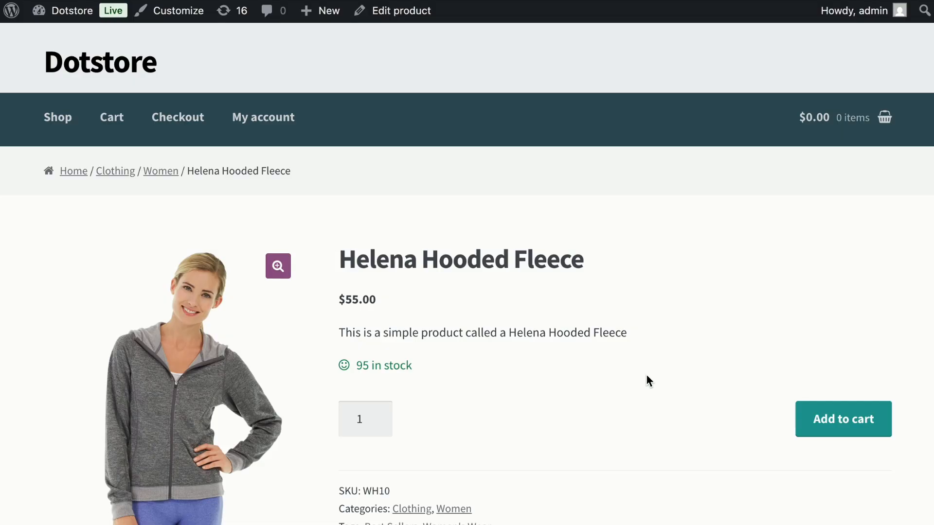
Step: Add two units of the Helena Hooded Fleece to the cart and view the shipping options in the cart totals
left_click(375, 412)
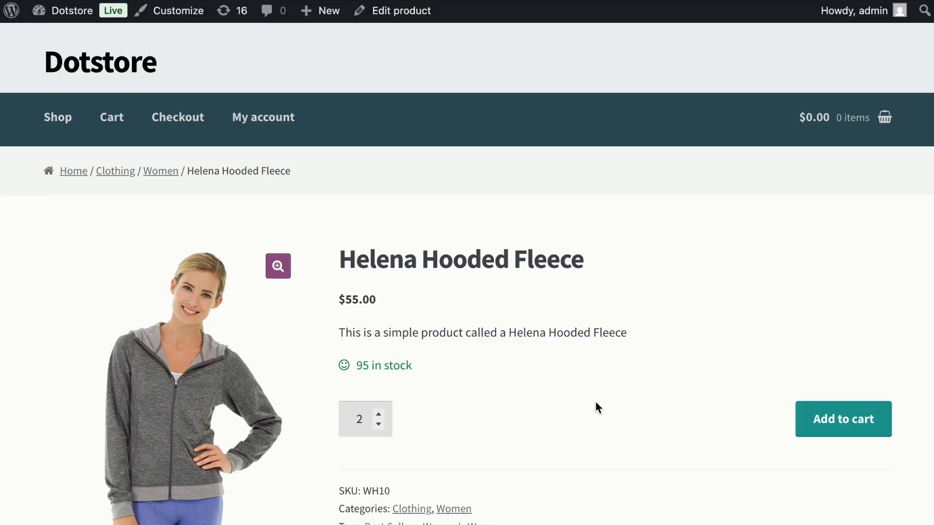
left_click(818, 415)
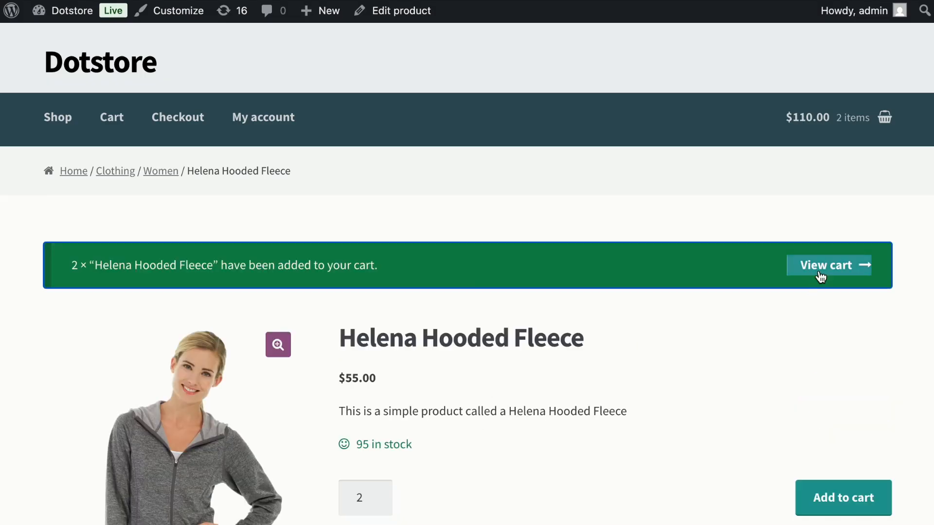
left_click(820, 270)
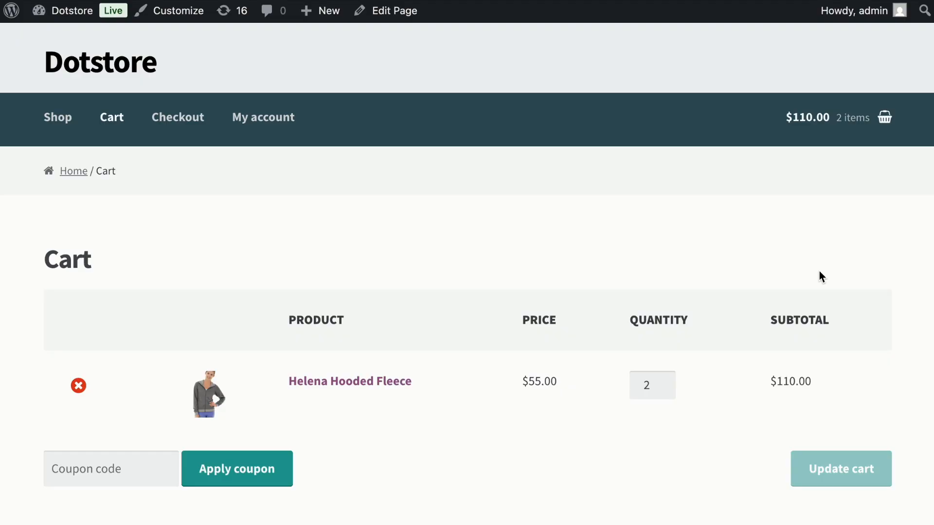
scroll(819, 271, "down", 7)
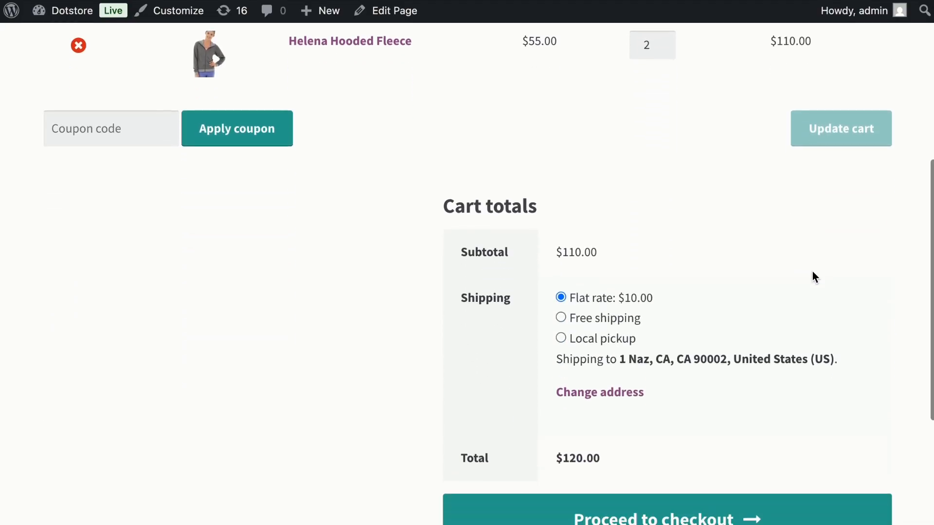
scroll(709, 276, "down", 1)
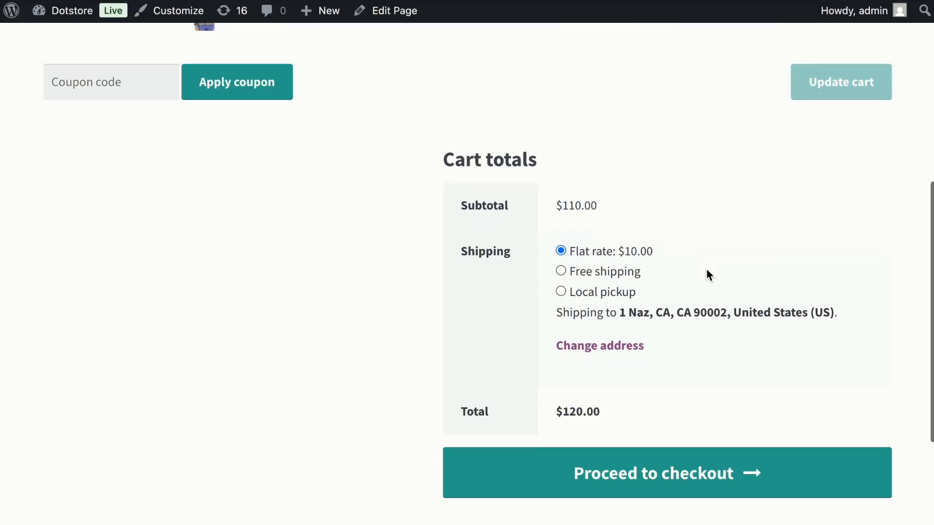
Step: Change the cart's shipping country to Canada, leave the town and postal code empty, and update the address
left_click(598, 348)
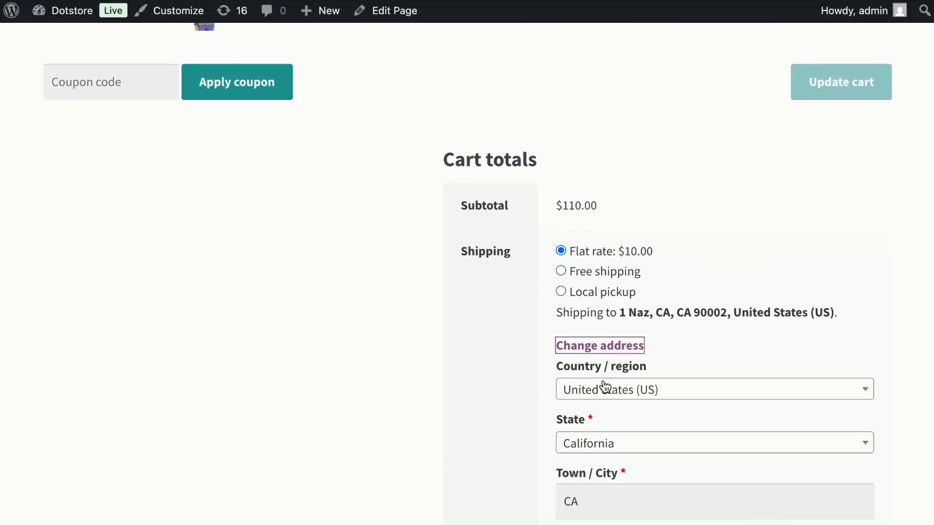
left_click(614, 347)
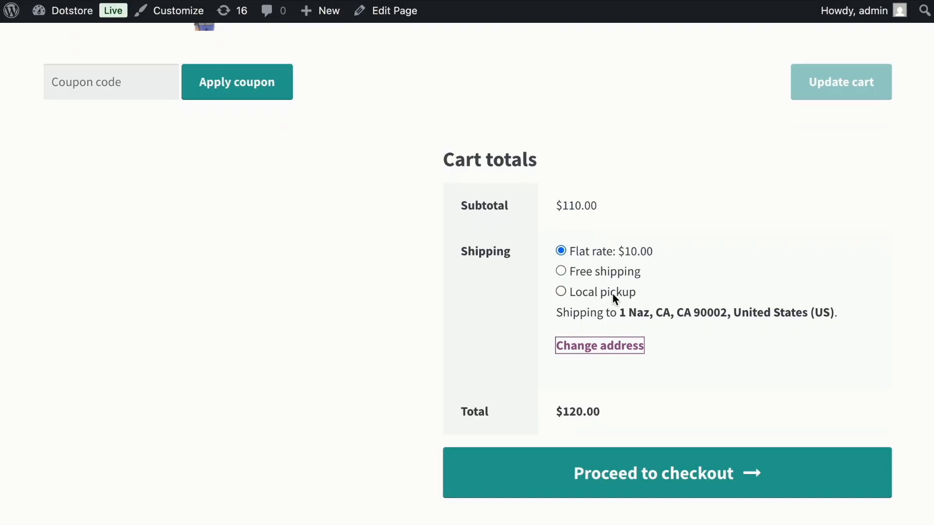
left_click(623, 331)
left_click(602, 348)
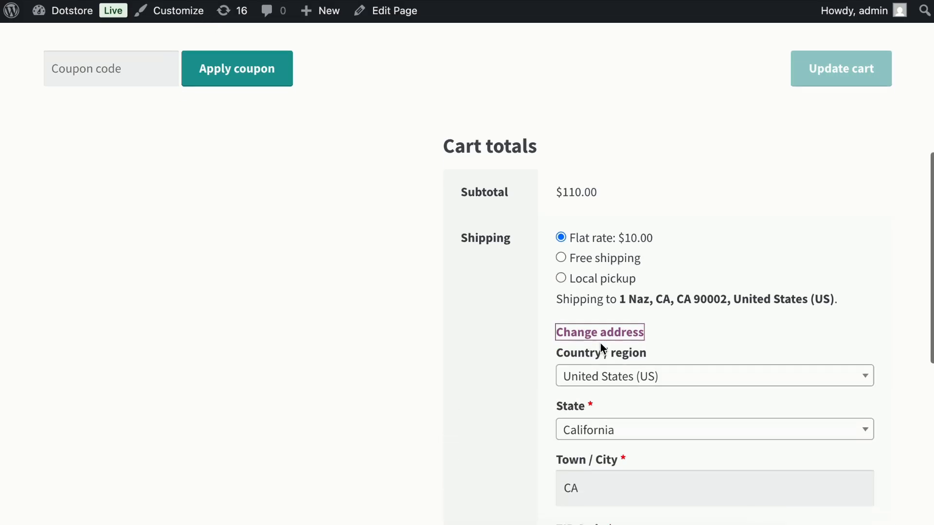
scroll(614, 321, "down", 2)
left_click(626, 293)
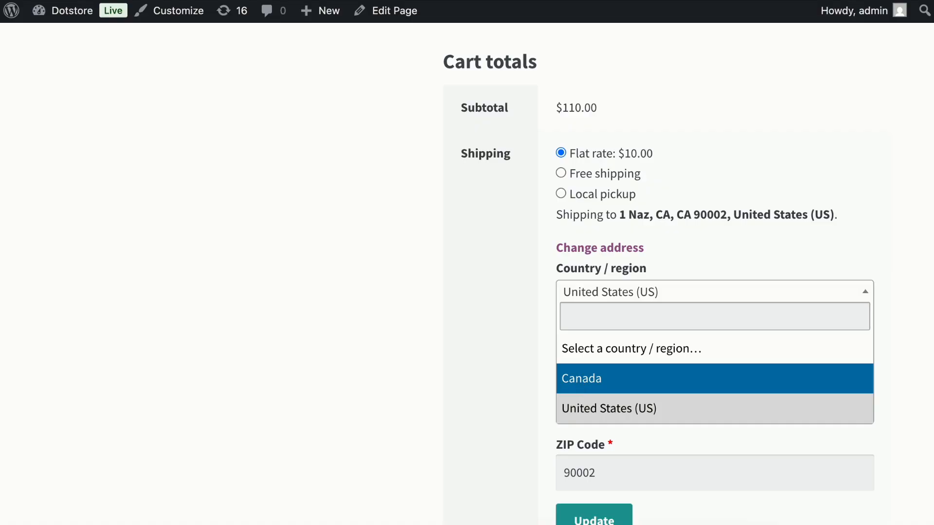
left_click(581, 388)
double_click(578, 393)
key("BackSpace")
key("Tab")
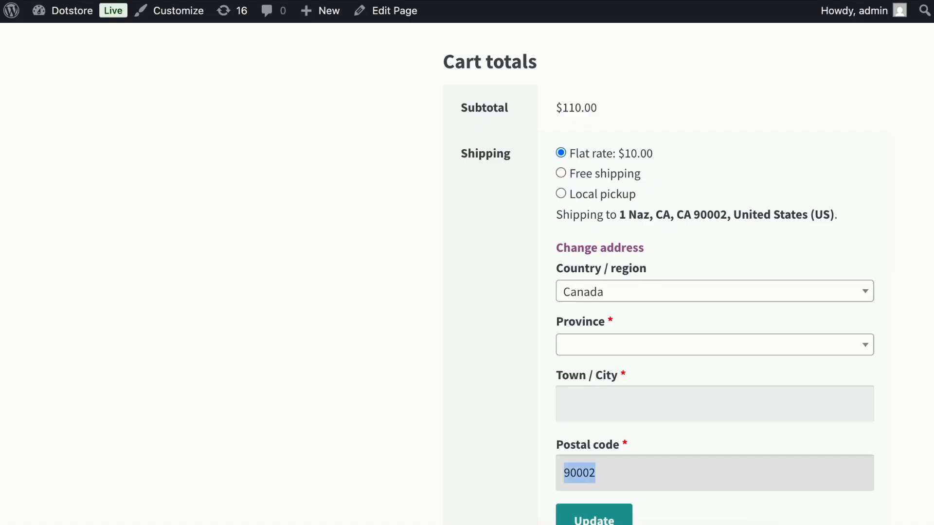
key("BackSpace")
left_click(615, 522)
Step: Check the shipping method, its charge and the cart total offered for the Canadian destination
scroll(637, 340, "up", 3)
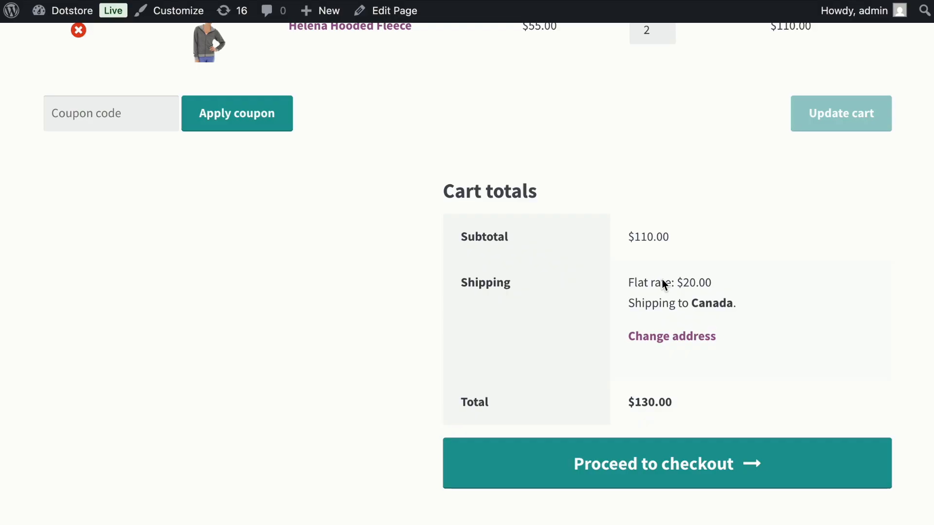
left_click_drag(628, 285, 711, 284)
left_click(725, 301)
scroll(755, 302, "up", 1)
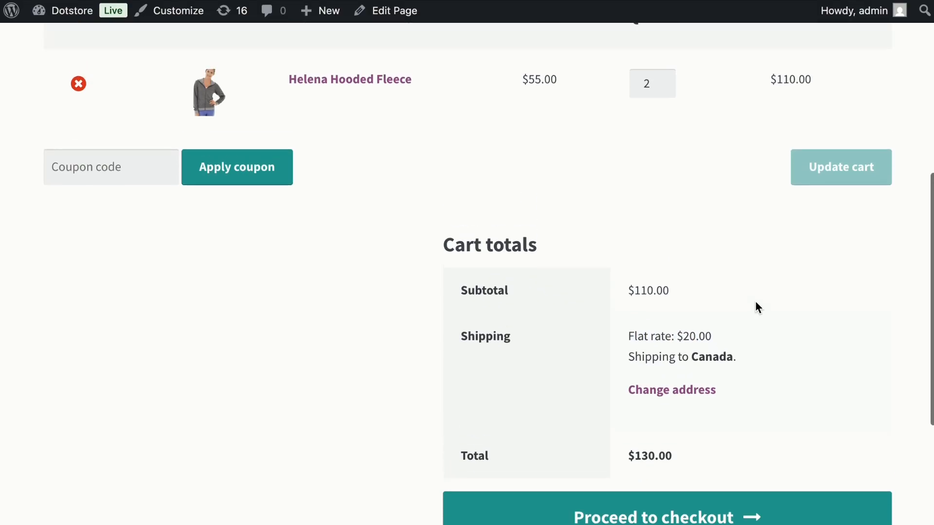
scroll(755, 301, "up", 1)
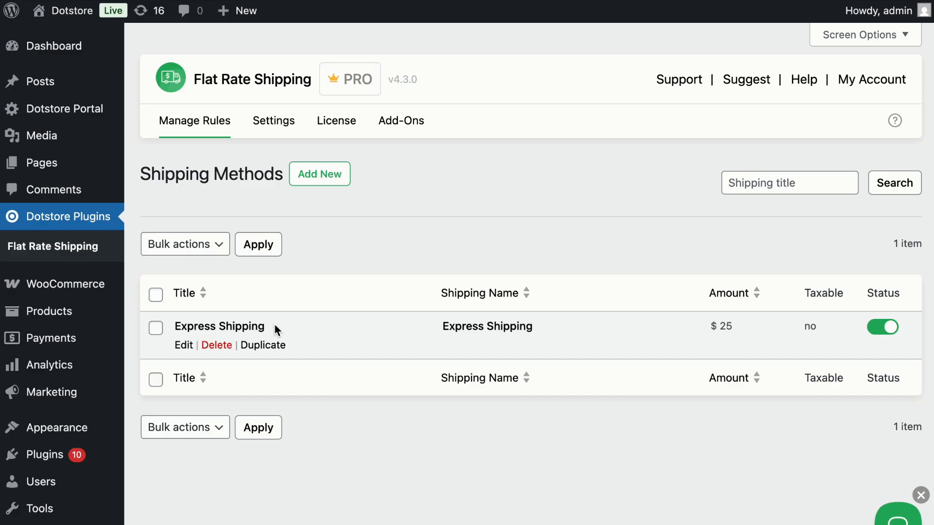
Step: Open the Express Shipping method in the Flat Rate Shipping plugin and review its title and method name
mouse_move(334, 356)
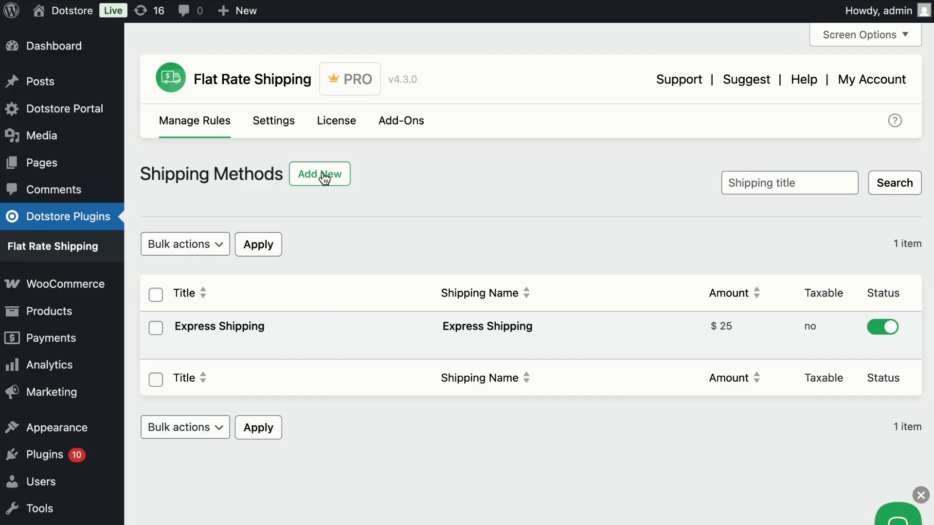
mouse_move(169, 325)
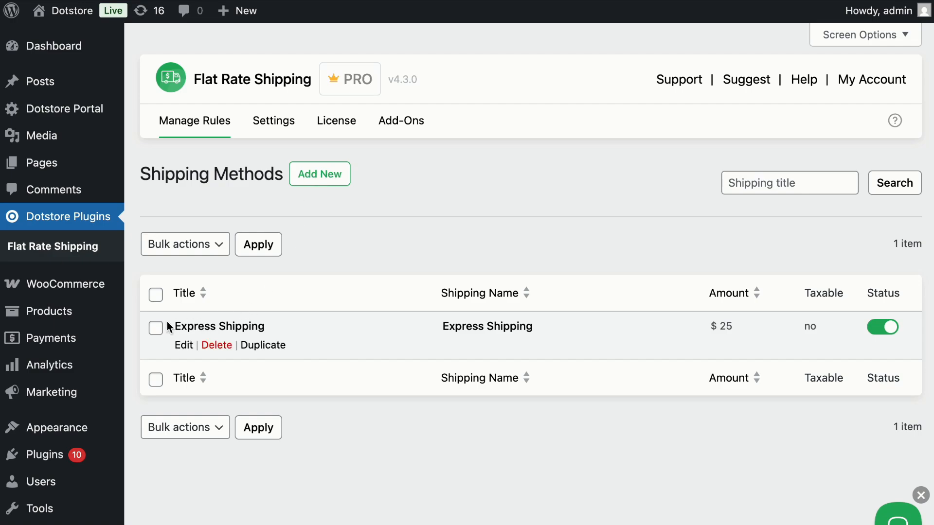
left_click(203, 331)
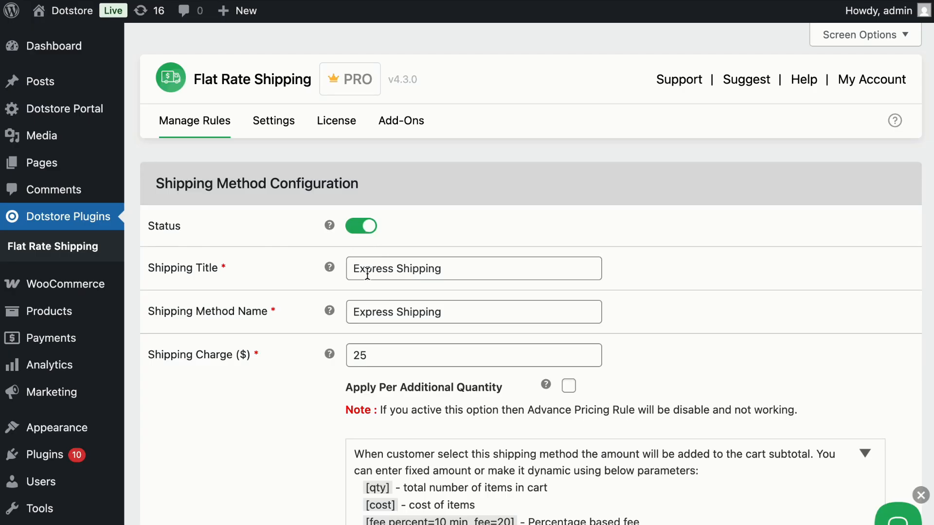
scroll(367, 274, "down", 1)
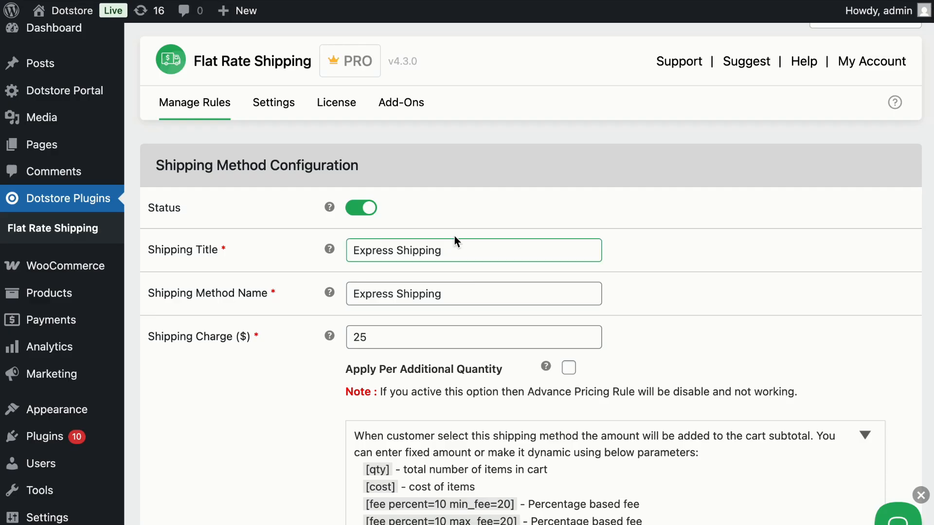
left_click(401, 291)
scroll(402, 287, "down", 5)
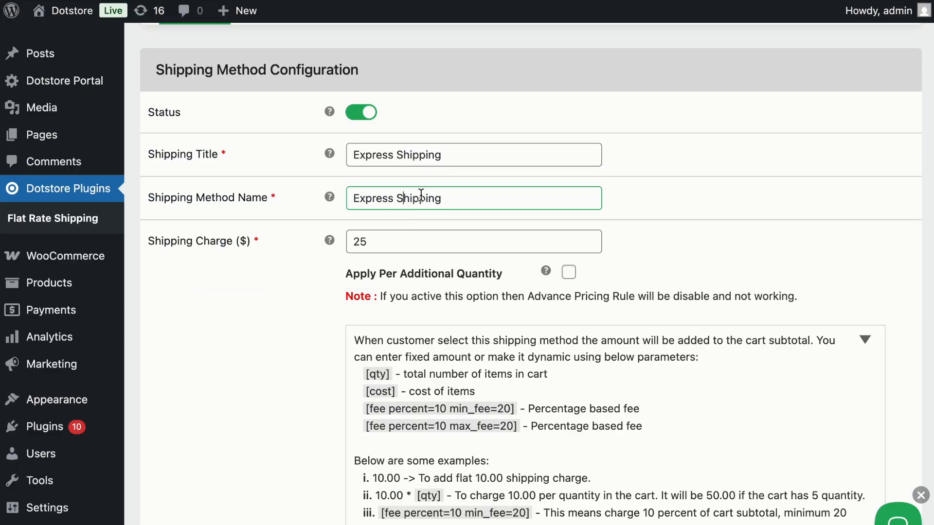
left_click(419, 200)
Step: Enable the charge per additional quantity to view its fields, and disable it again
scroll(312, 301, "down", 6)
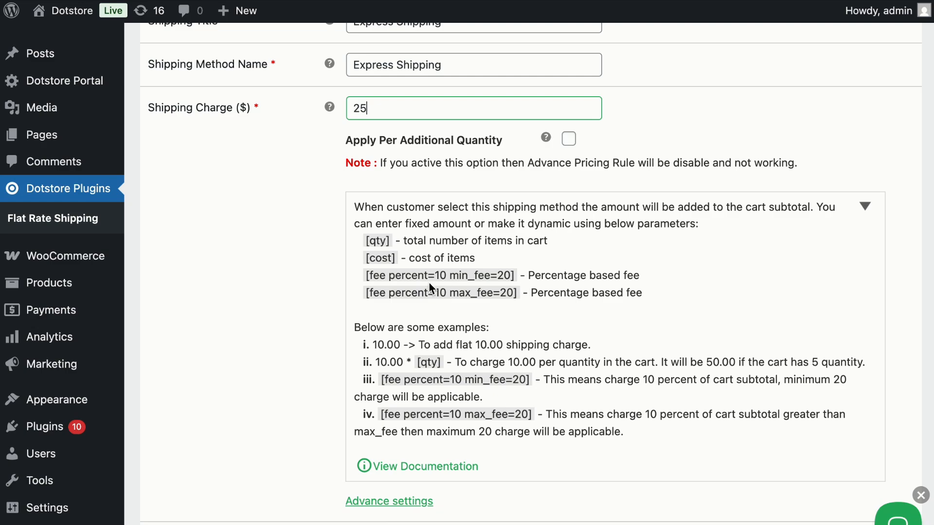
left_click(410, 141)
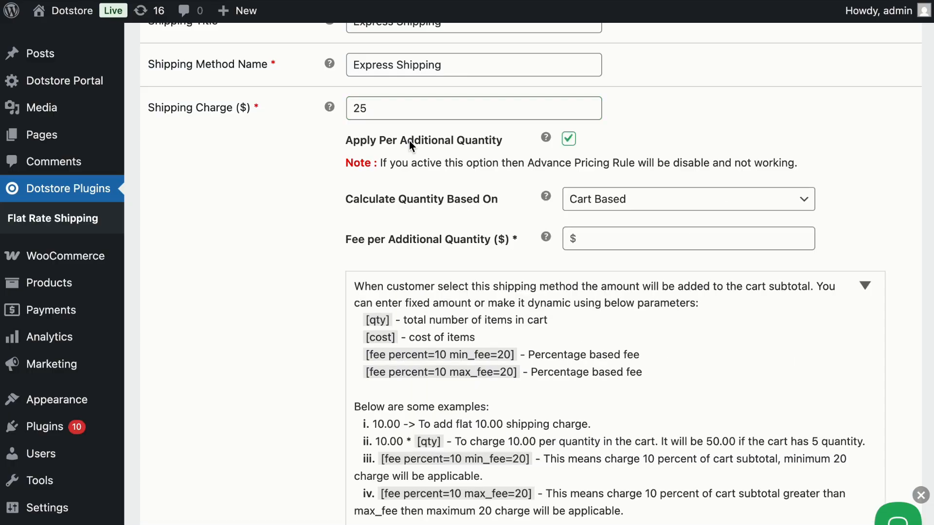
left_click(439, 142)
Step: Expand the shipping charge's advanced settings and look over the estimated delivery time, date, weekday and time fields
scroll(407, 263, "down", 8)
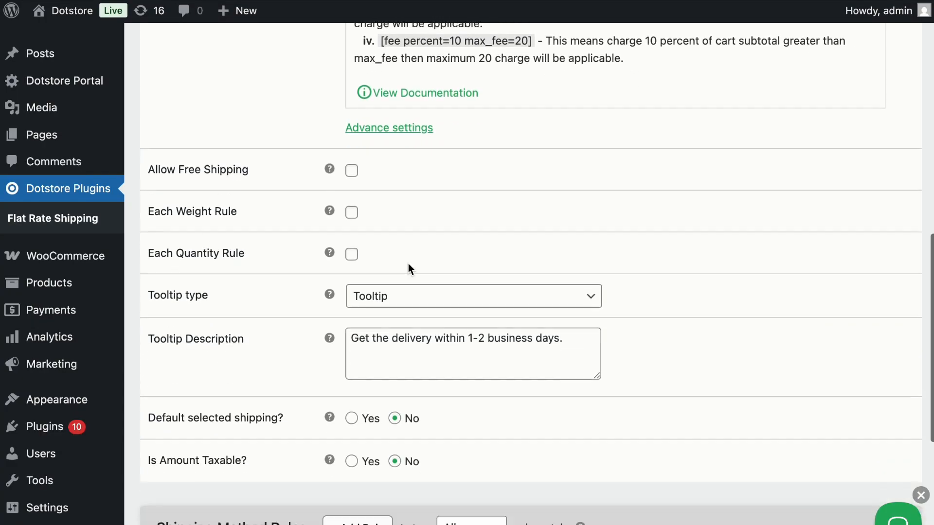
left_click(366, 106)
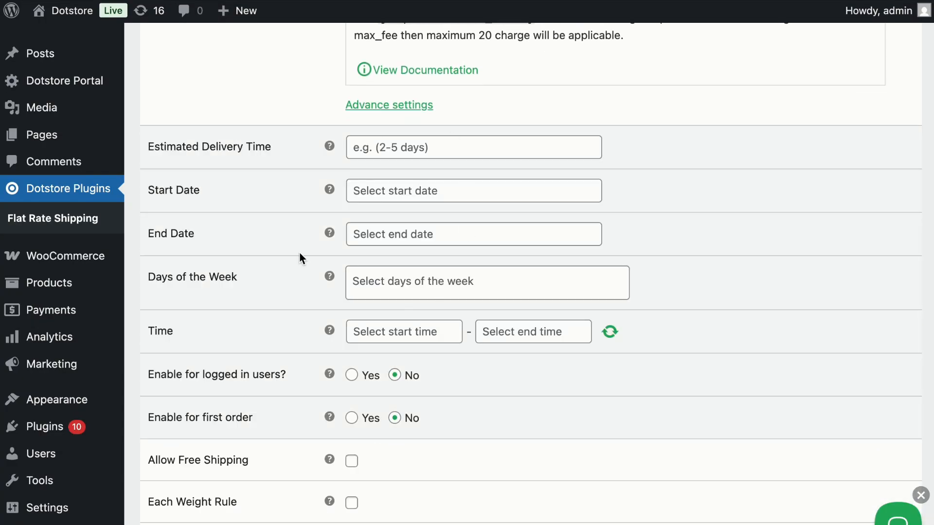
left_click(372, 149)
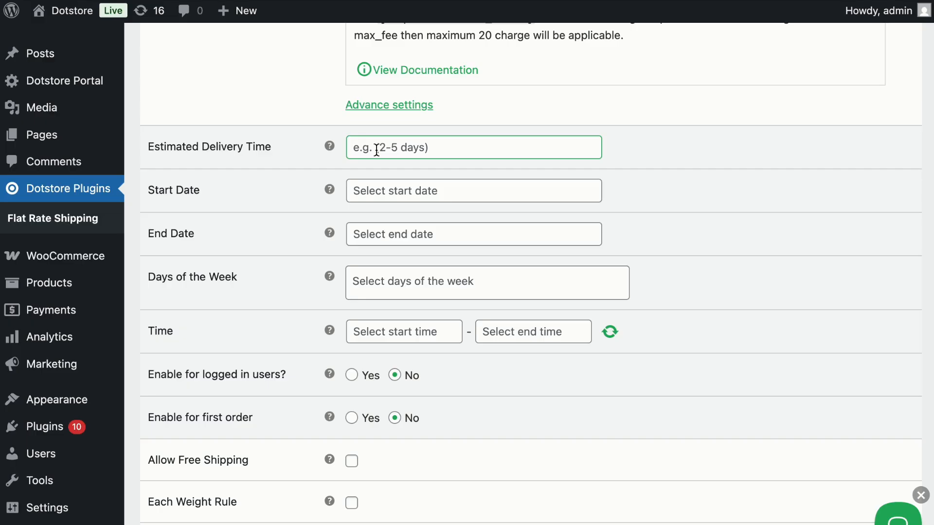
left_click(374, 191)
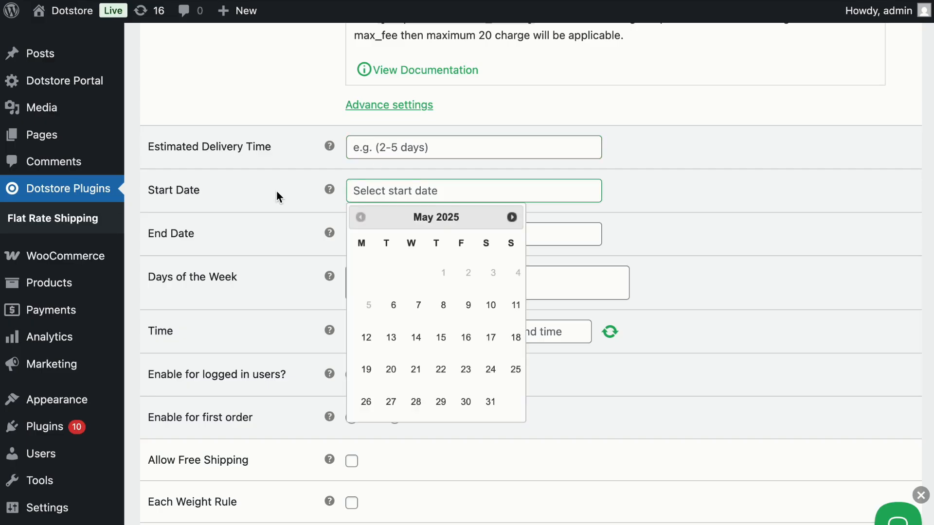
left_click(267, 302)
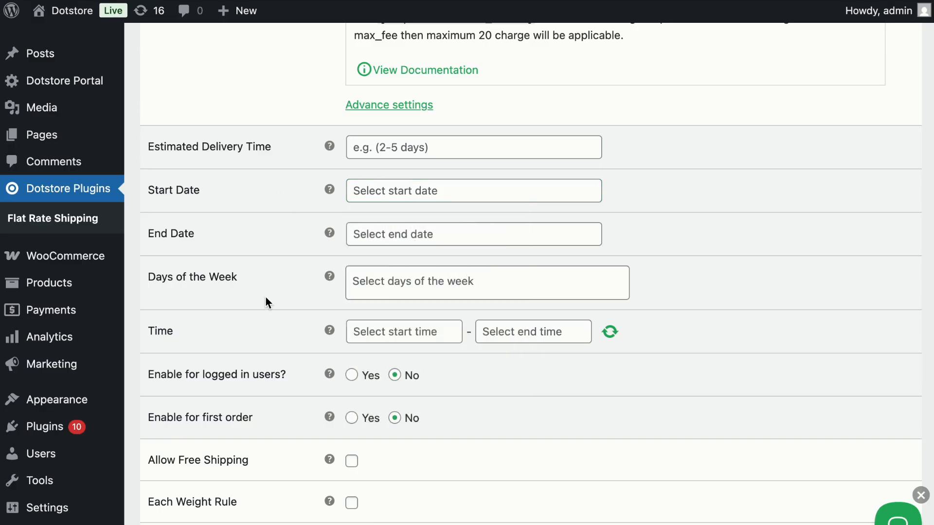
scroll(342, 404, "down", 2)
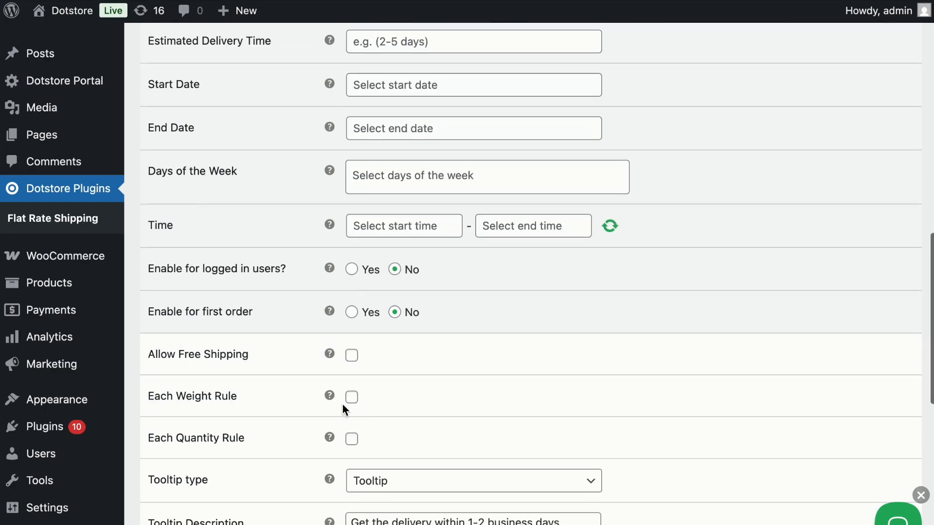
Step: Enable Allow Free Shipping and Each Weight Rule in turn to view their options, switching each one off again
scroll(342, 404, "down", 4)
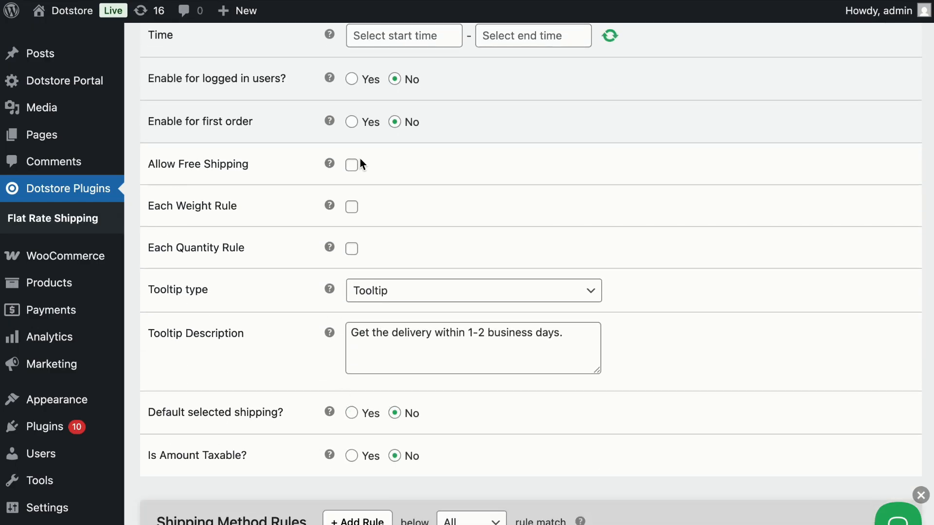
left_click(352, 166)
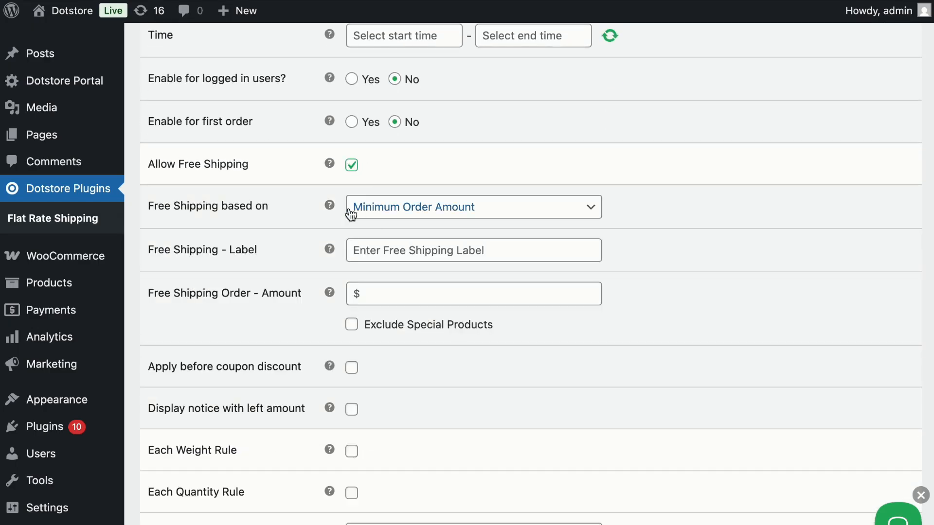
left_click(365, 213)
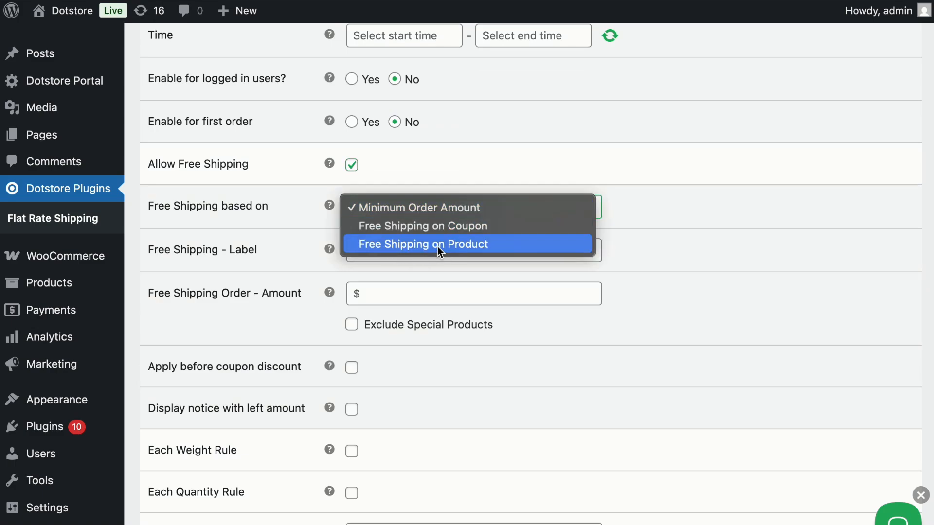
left_click(347, 168)
left_click(348, 166)
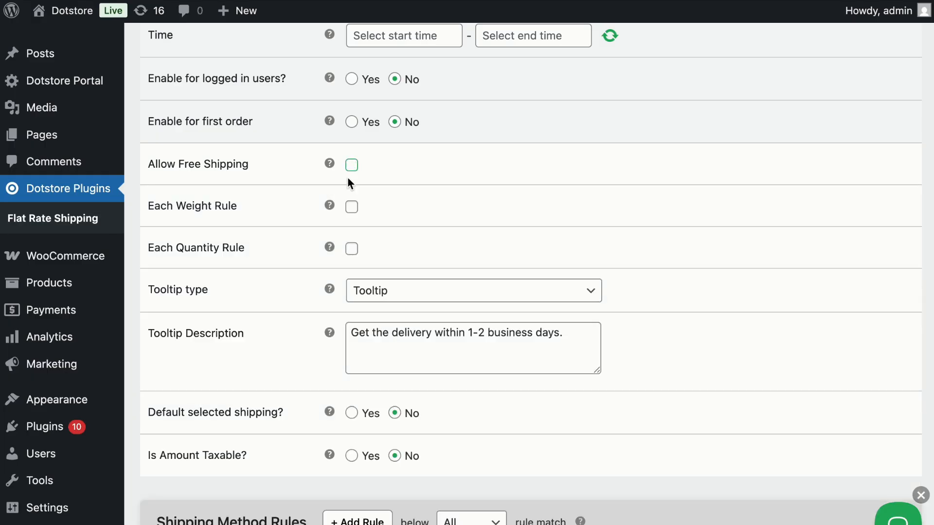
left_click(351, 209)
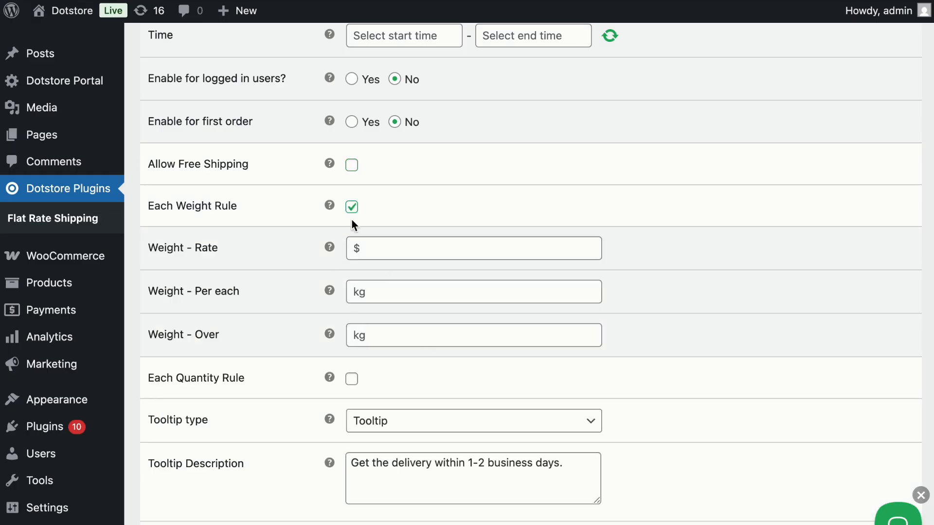
left_click(352, 209)
Step: Look over the tooltip, default selection and tax settings and the shipping method rules of Express Shipping
scroll(369, 268, "down", 3)
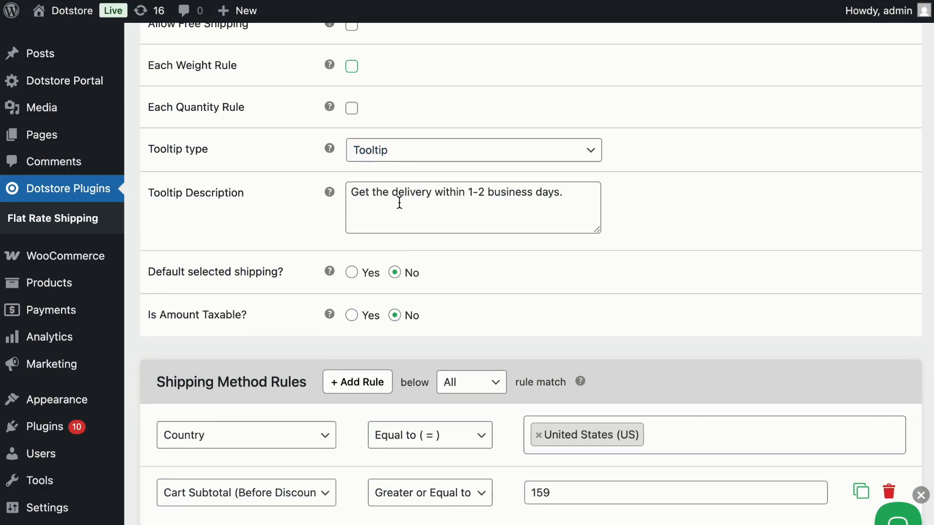
scroll(396, 226, "down", 1)
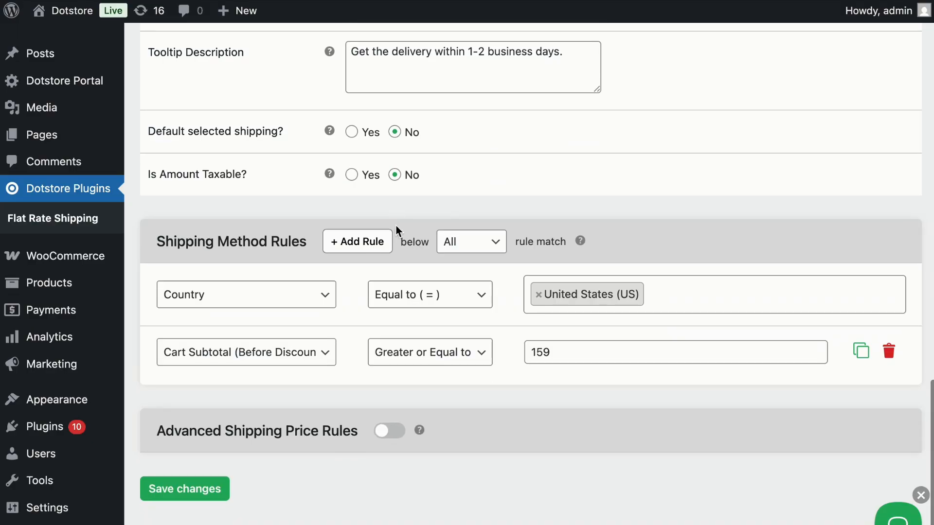
Step: Look through the available condition types for the Country rule in Shipping Method Rules, keeping Country selected
scroll(355, 225, "down", 1)
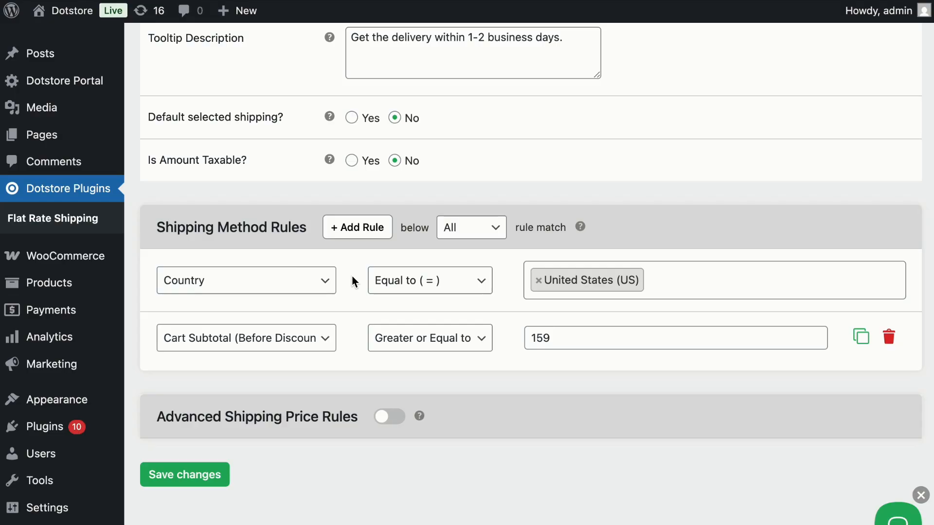
left_click(291, 281)
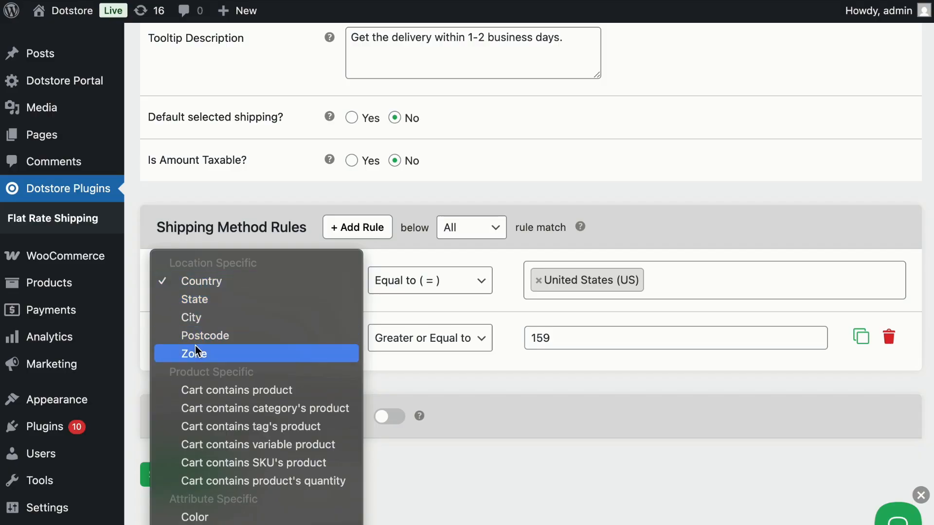
scroll(196, 350, "down", 3)
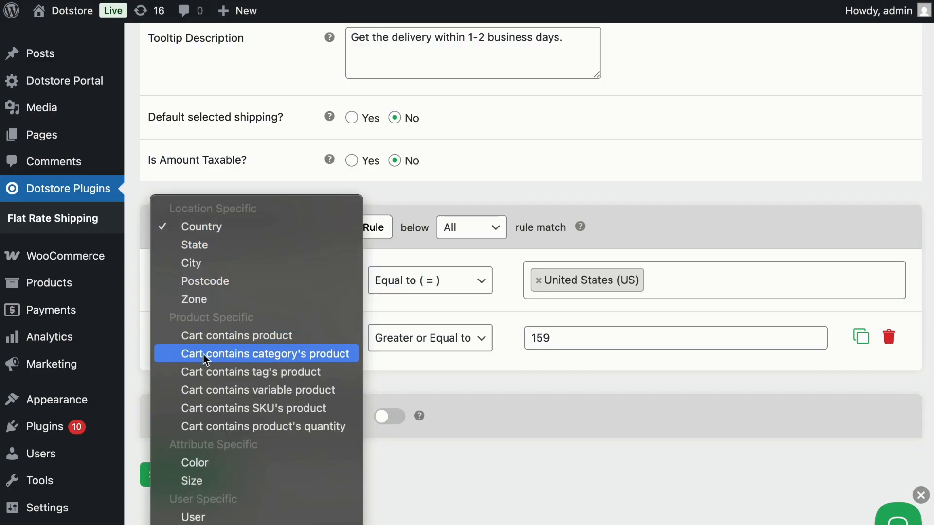
scroll(207, 368, "down", 2)
scroll(205, 364, "down", 4)
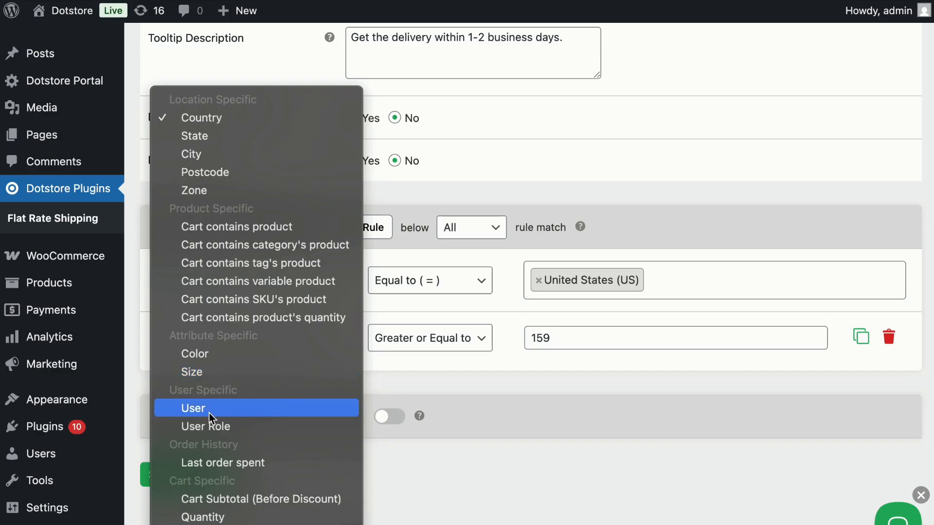
scroll(229, 422, "down", 5)
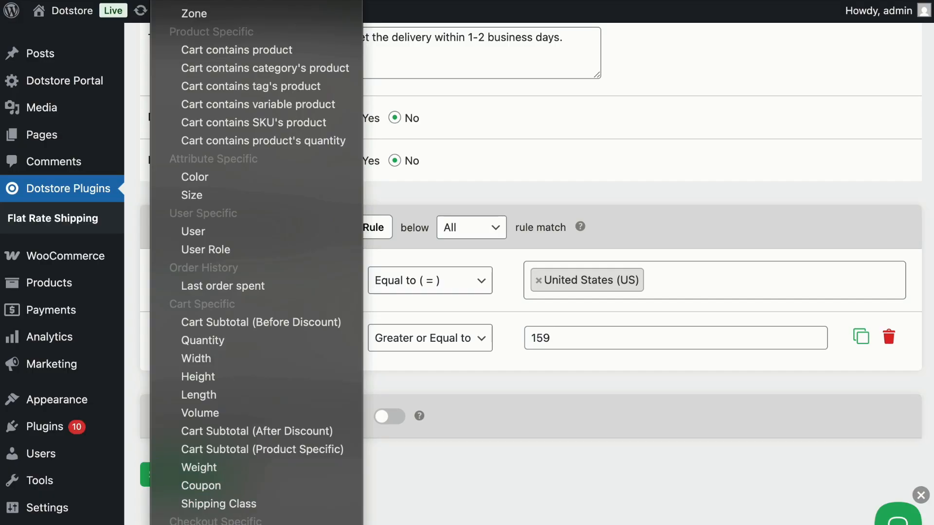
left_click(423, 476)
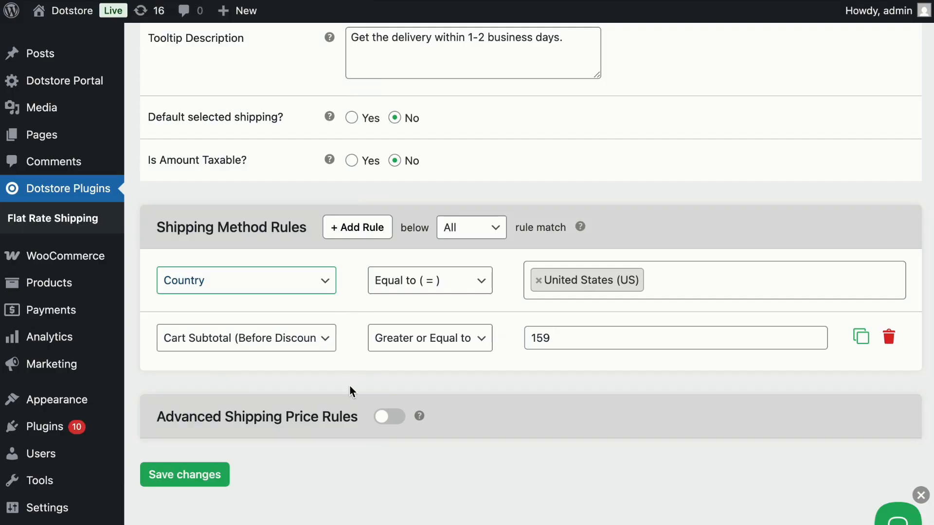
Step: Enable Advanced Shipping Price Rules, add a blank Cost on Product rule to view its fields, and switch the section off again
left_click(382, 416)
scroll(378, 423, "down", 5)
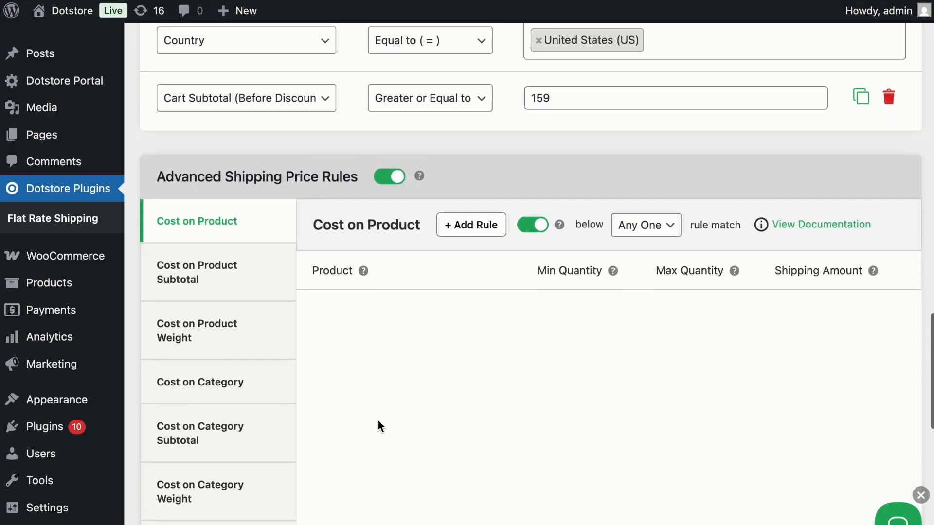
scroll(378, 421, "down", 1)
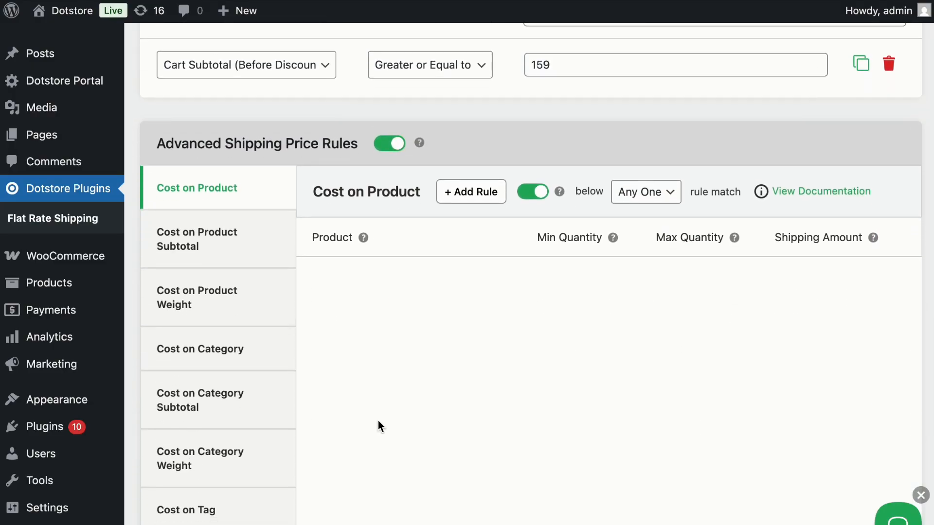
scroll(378, 420, "down", 2)
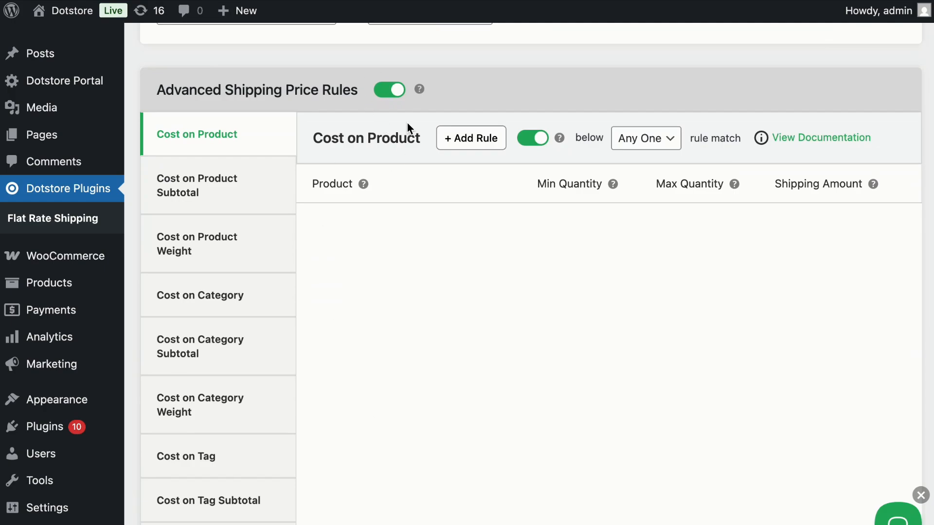
left_click(473, 137)
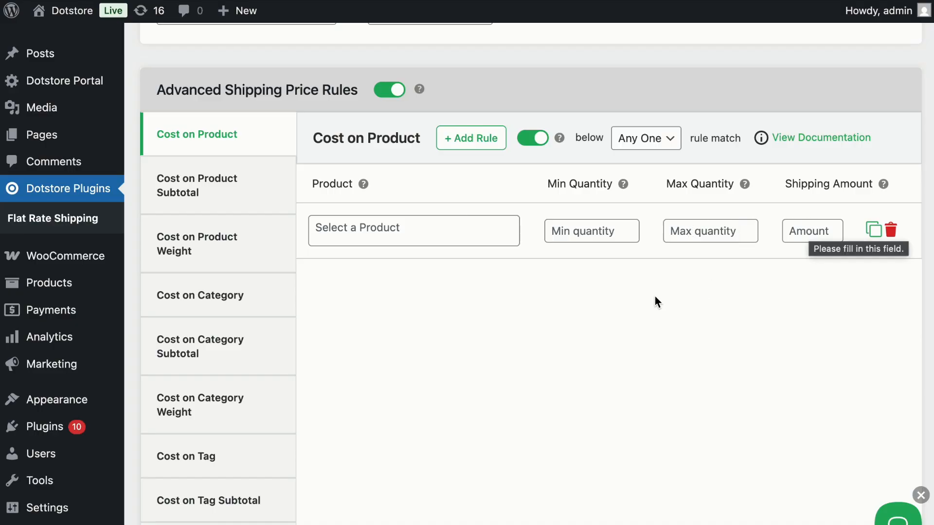
scroll(654, 294, "down", 4)
scroll(653, 294, "up", 7)
scroll(655, 296, "up", 1)
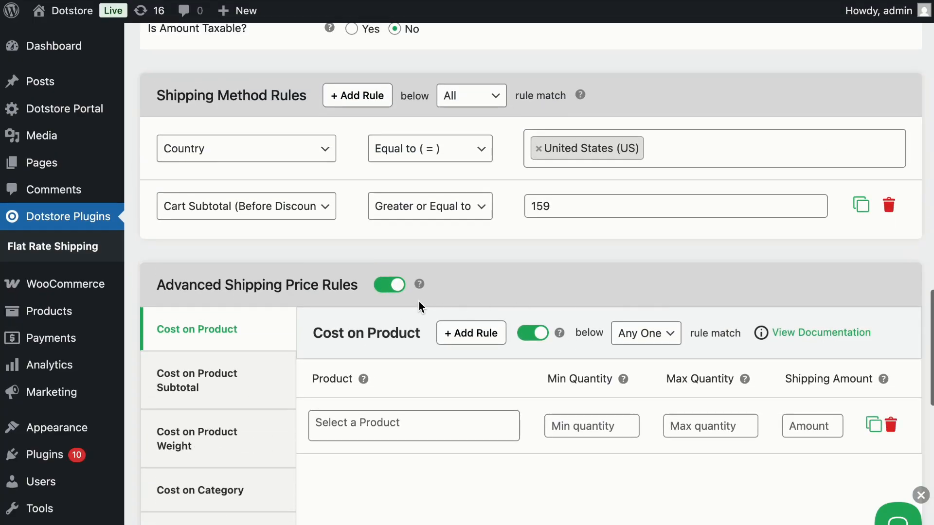
left_click(384, 284)
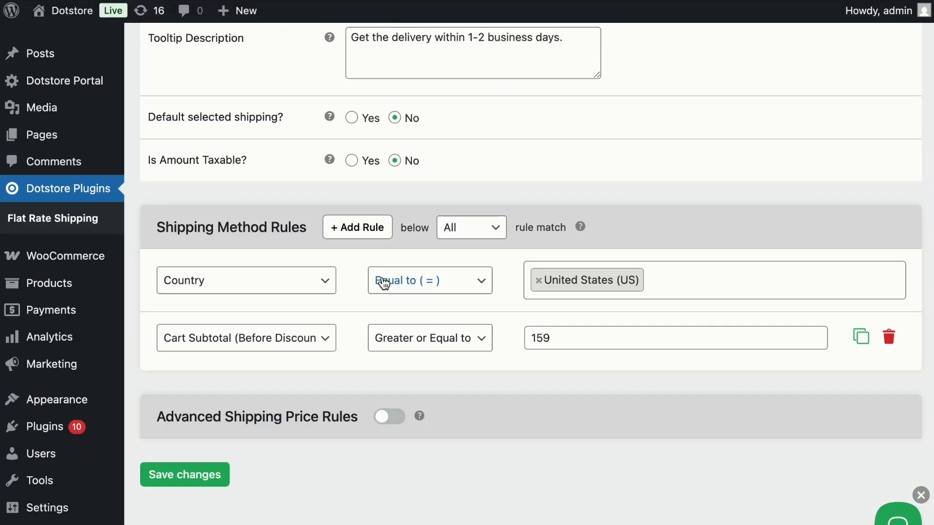
Step: Save the Express Shipping method's settings
left_click(178, 476)
mouse_move(183, 346)
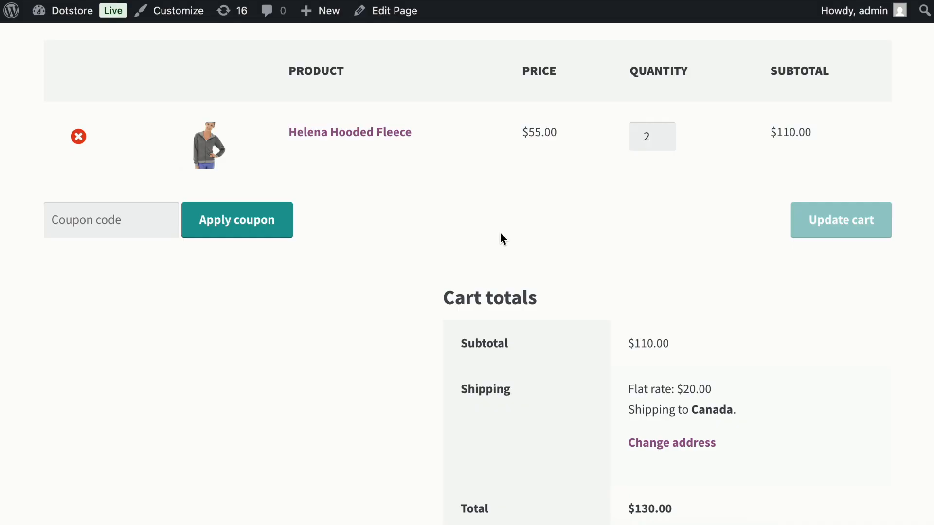
Step: Switch to the store's cart page and update the shipping address country to United States (US)
left_click(663, 444)
scroll(659, 454, "down", 3)
left_click(652, 340)
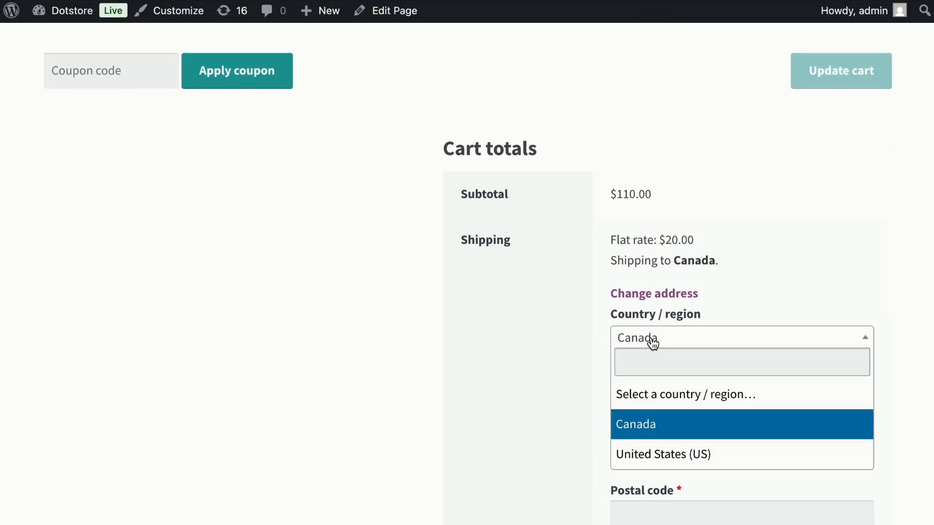
left_click(648, 454)
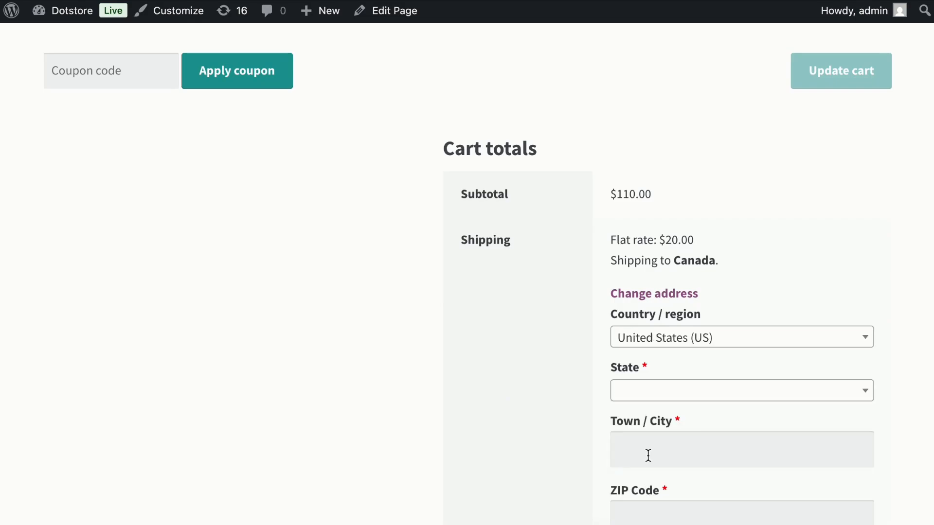
scroll(648, 455, "down", 2)
left_click(631, 502)
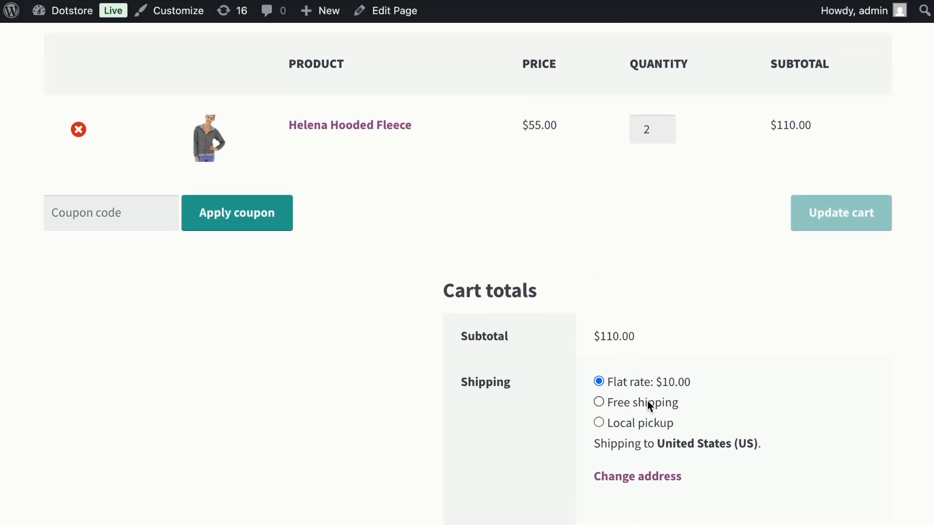
Step: Set the Helena Hooded Fleece quantity to 4, update the cart and check the offered shipping methods
left_click(668, 124)
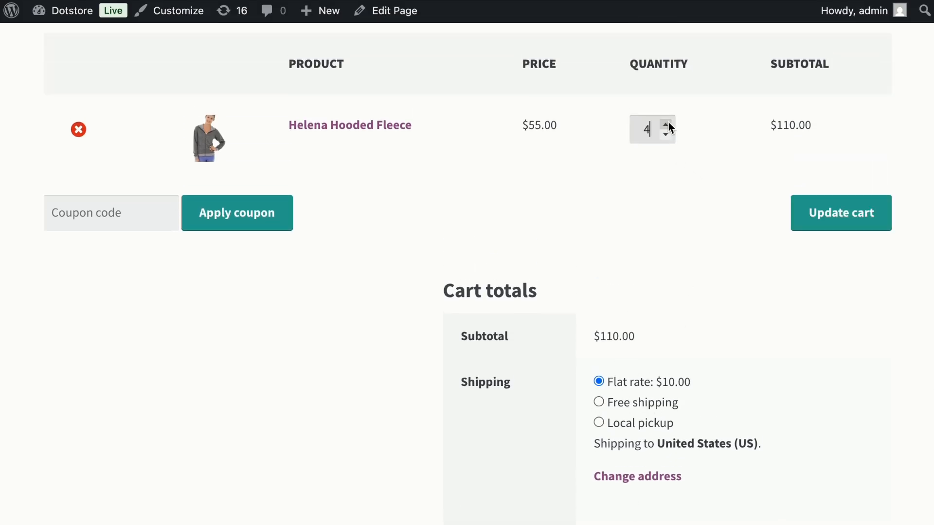
left_click(835, 231)
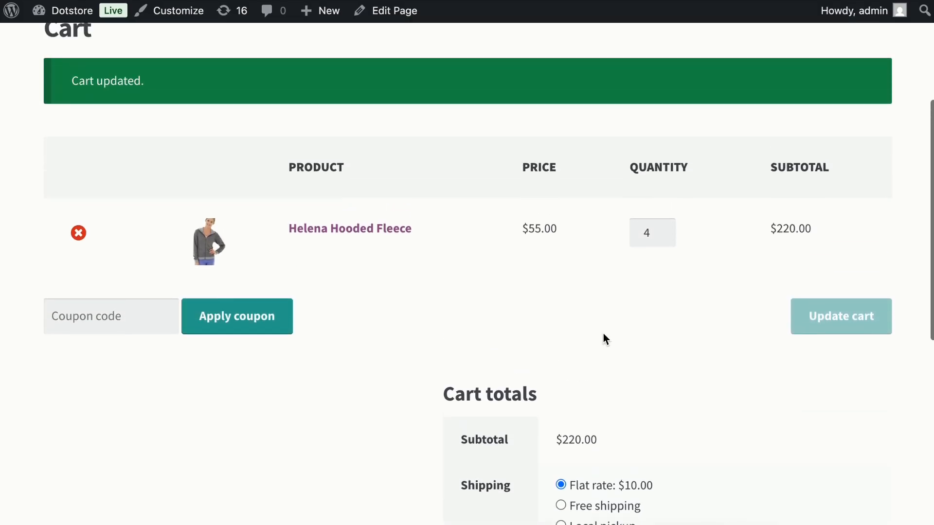
scroll(603, 336, "down", 3)
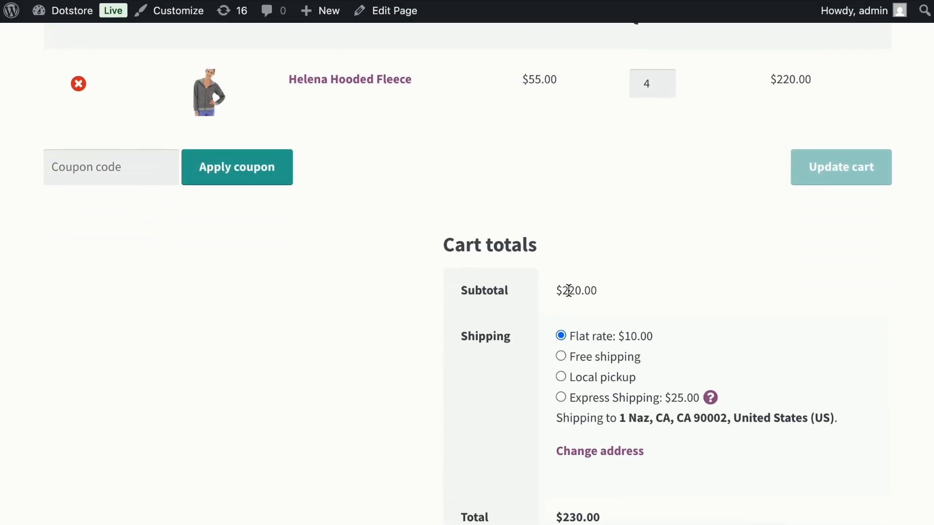
Step: Choose Express Shipping as the cart's shipping method and view its tooltip and the cart totals
left_click(594, 397)
scroll(598, 404, "down", 1)
scroll(598, 404, "down", 1)
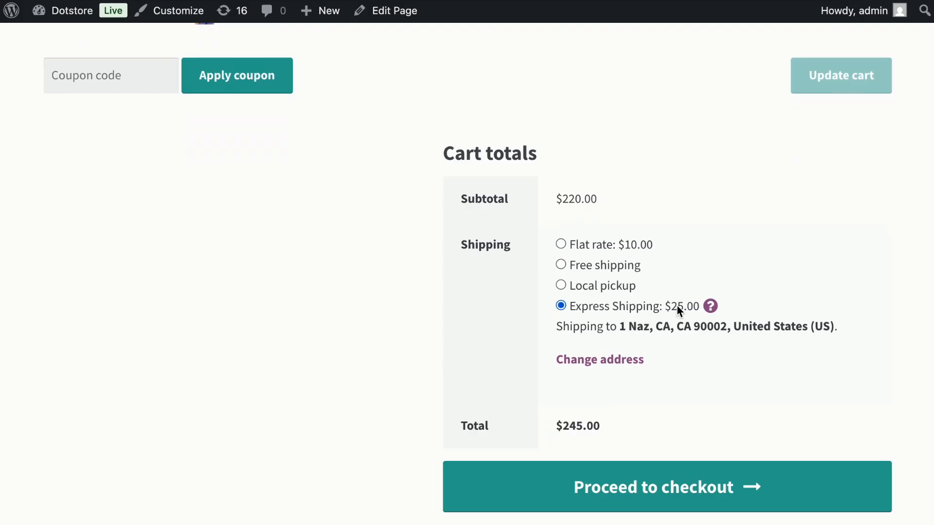
mouse_move(711, 314)
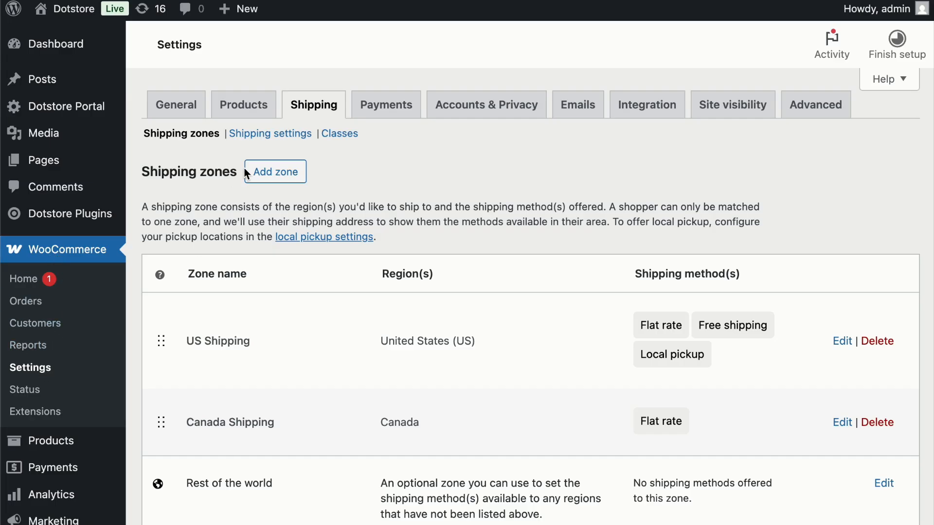
Step: Start a new shipping class in the WooCommerce shipping settings and name it Lightweight Apparel
left_click(342, 137)
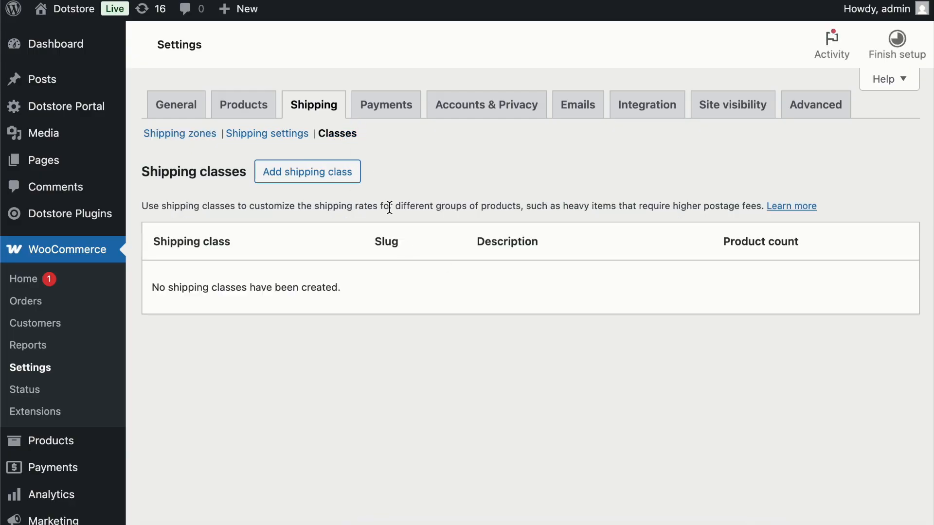
left_click(312, 180)
left_click(349, 175)
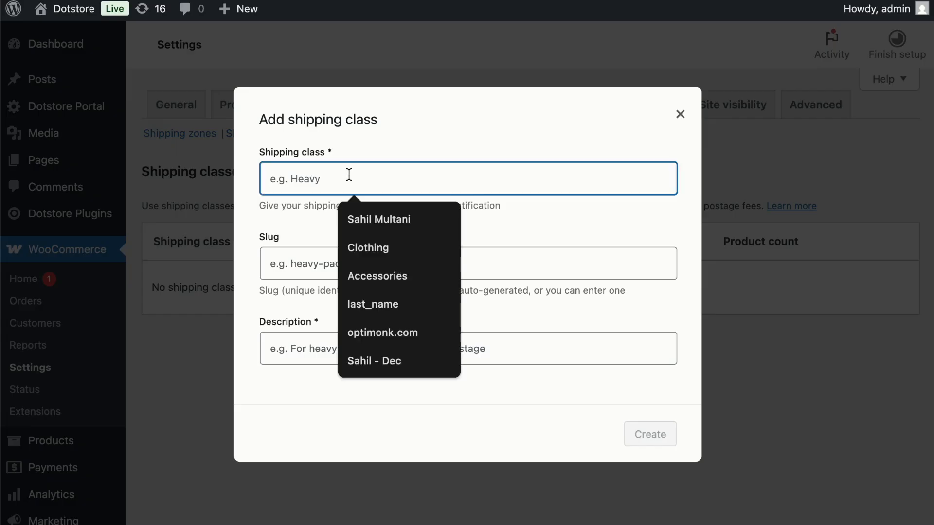
left_click(329, 148)
left_click(300, 195)
type("Lightweight Apparel")
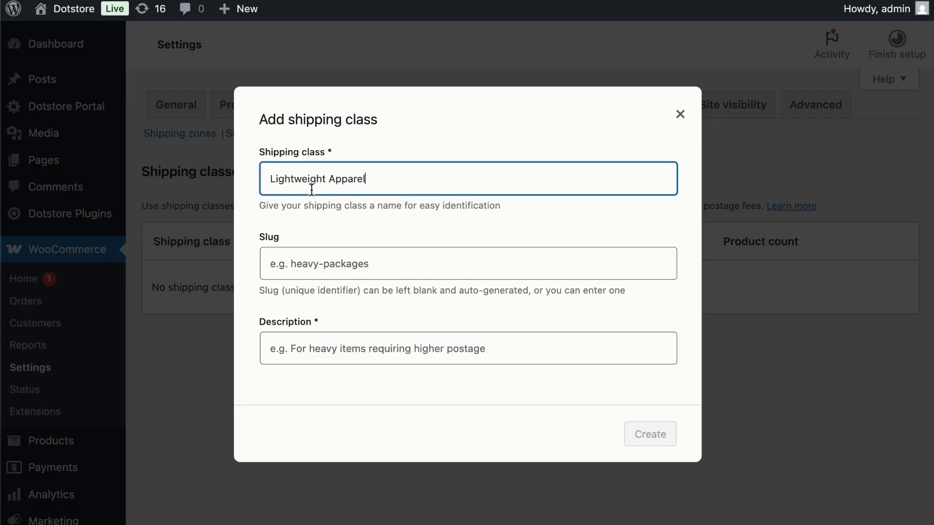
left_click(302, 217)
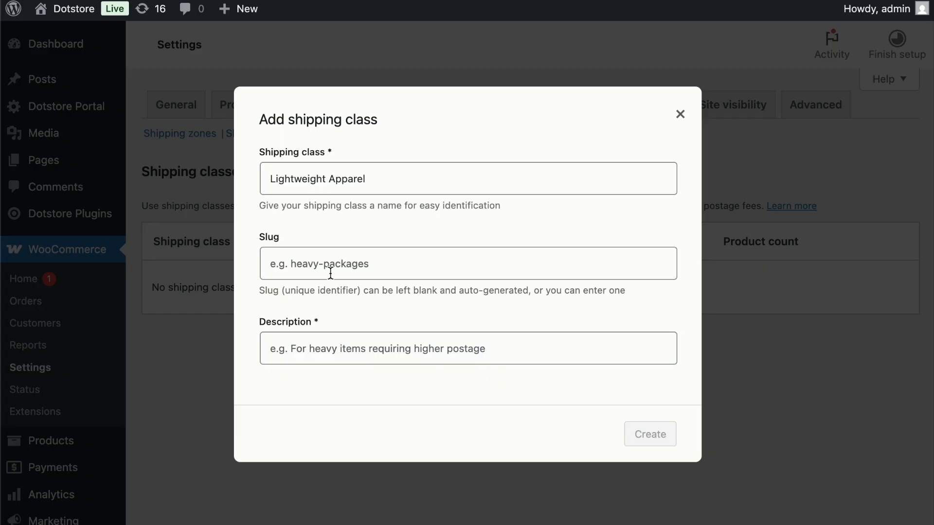
Step: Give the shipping class the description "For Lightweight Apparel Items." and create it with the slug left blank
left_click(378, 348)
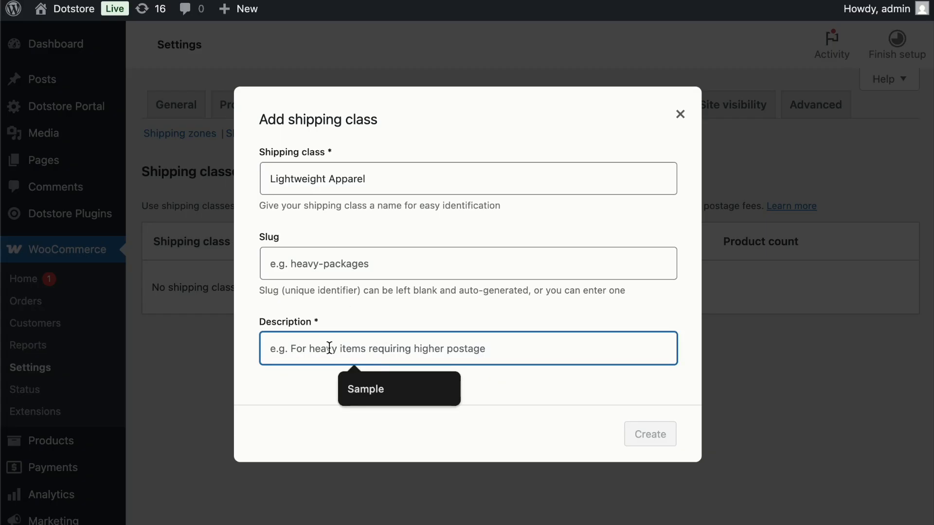
type("For ")
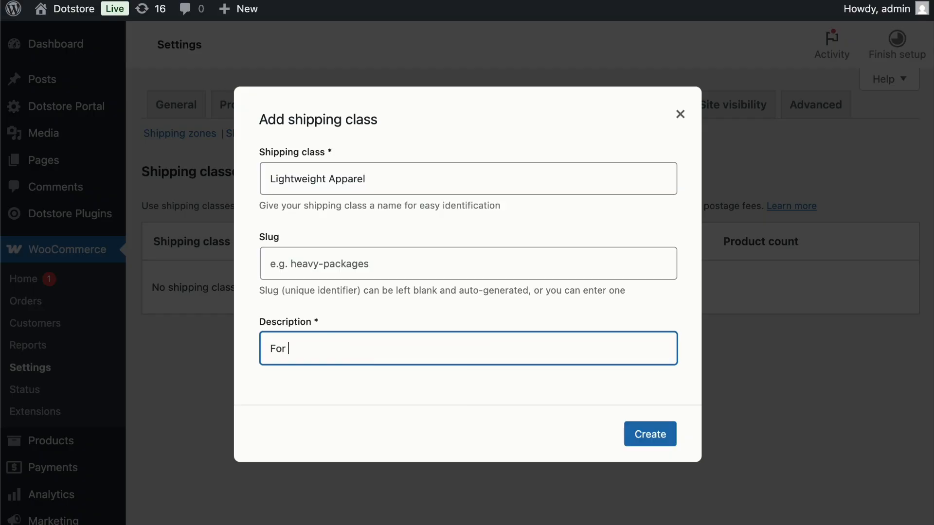
type("Lightweight Apparel Items.")
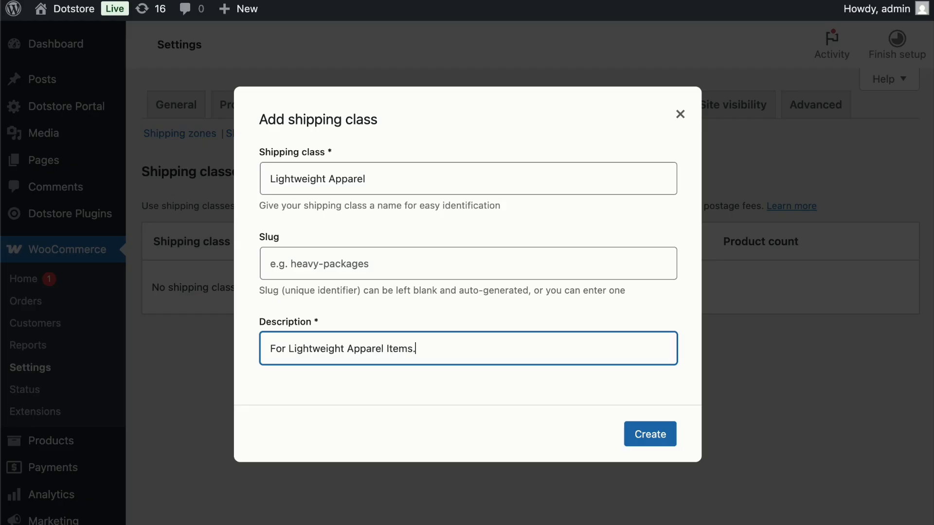
left_click(398, 301)
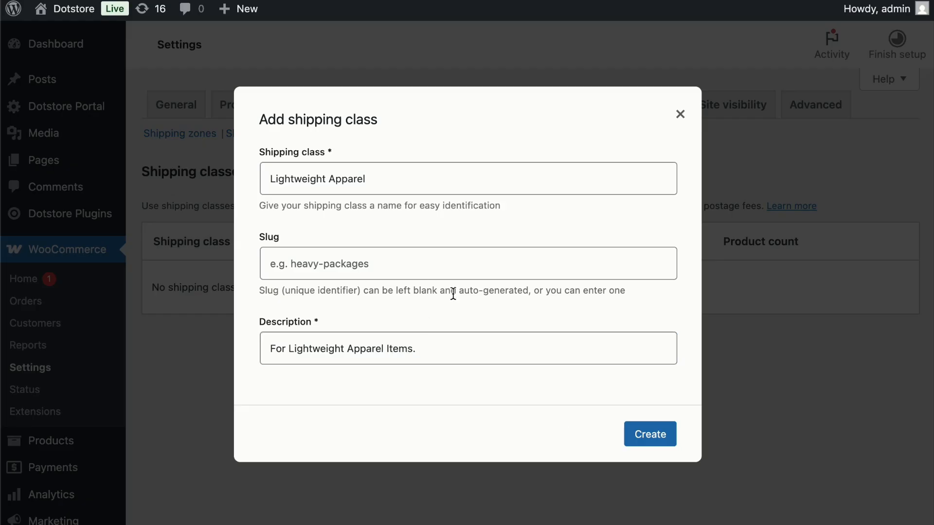
left_click(640, 432)
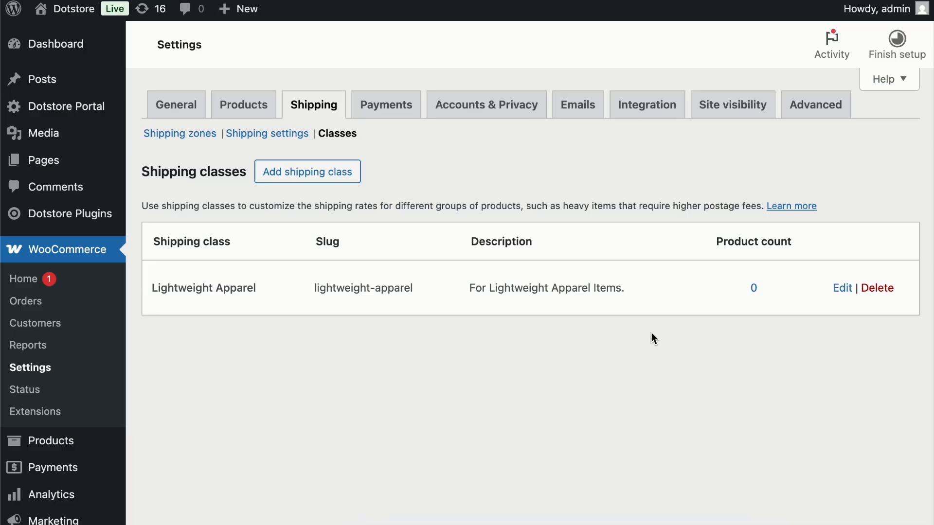
Step: Open the Hollister Backyard Sweatshirt from the full product list and set its shipping class to Lightweight Apparel
left_click(755, 291)
left_click(157, 130)
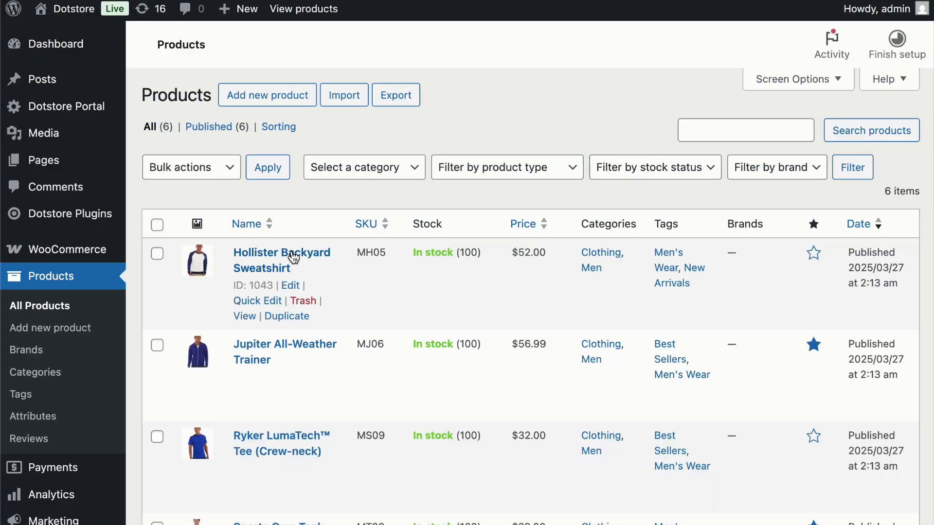
left_click(293, 257)
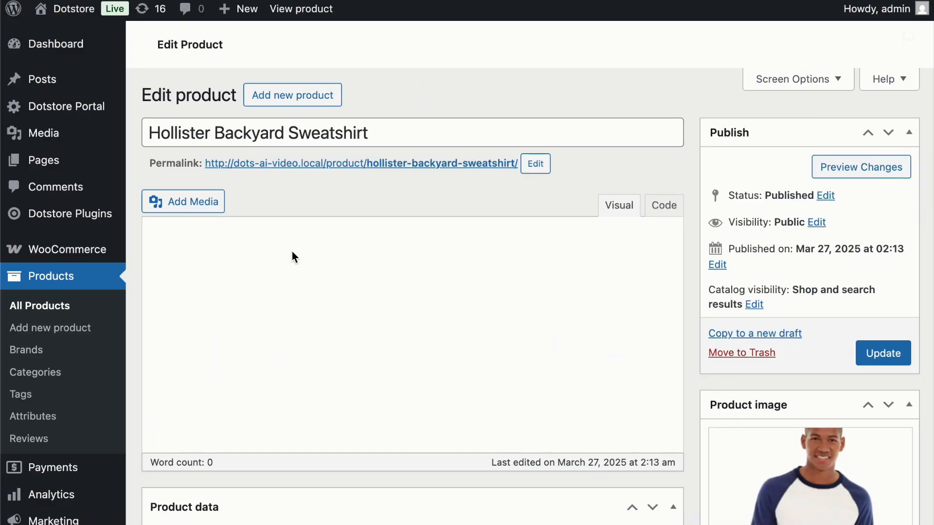
scroll(293, 257, "down", 10)
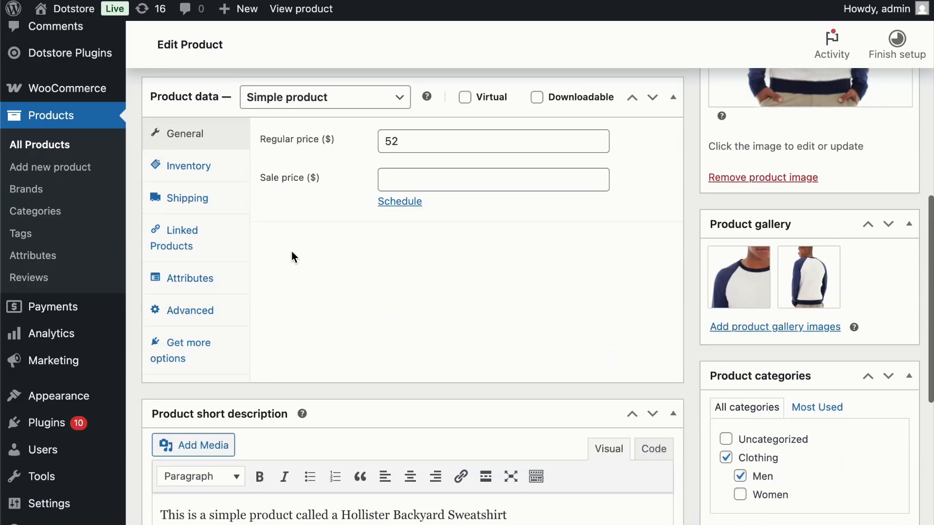
left_click(199, 199)
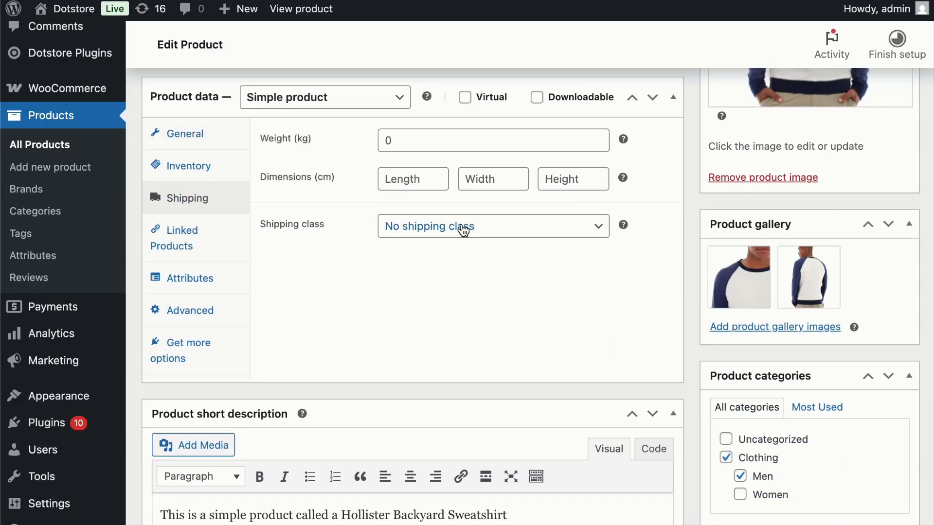
left_click(409, 228)
left_click(456, 249)
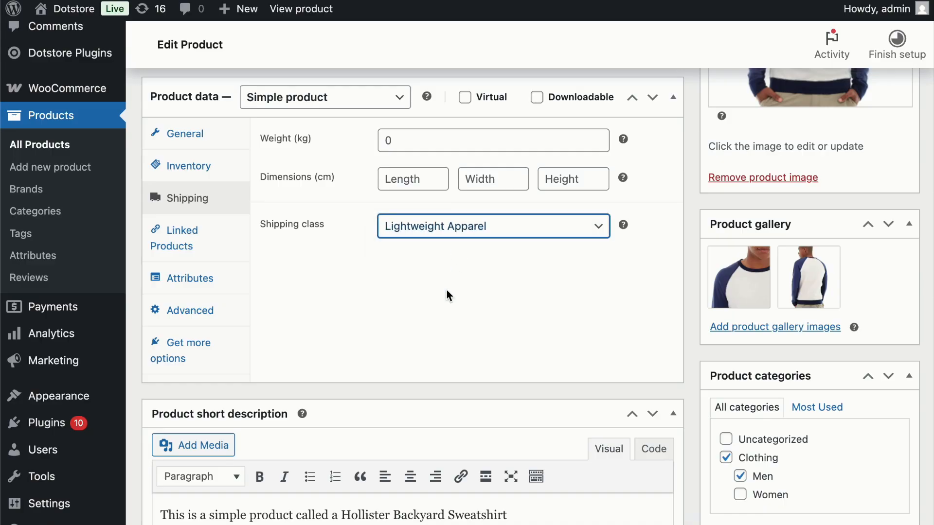
Step: Update the Hollister Backyard Sweatshirt product and check its saved shipping class in the product's shipping data
scroll(447, 290, "up", 10)
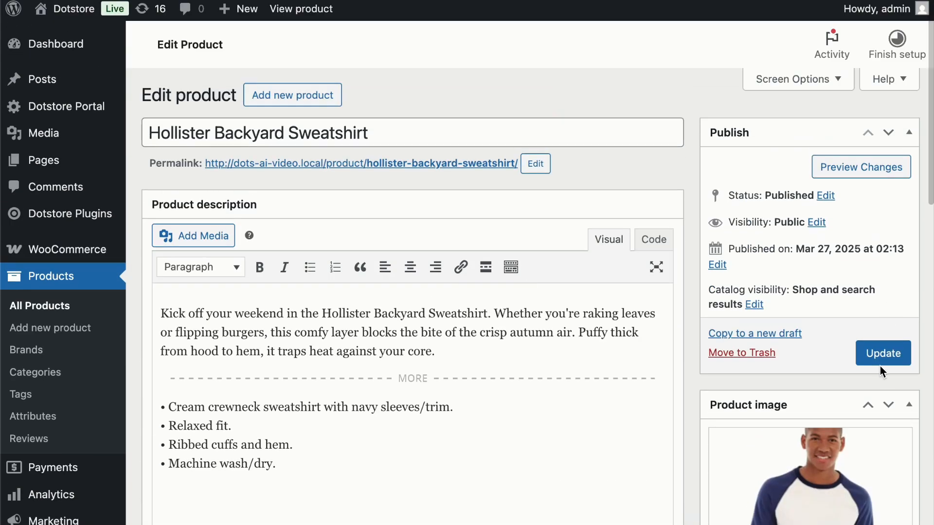
left_click(878, 355)
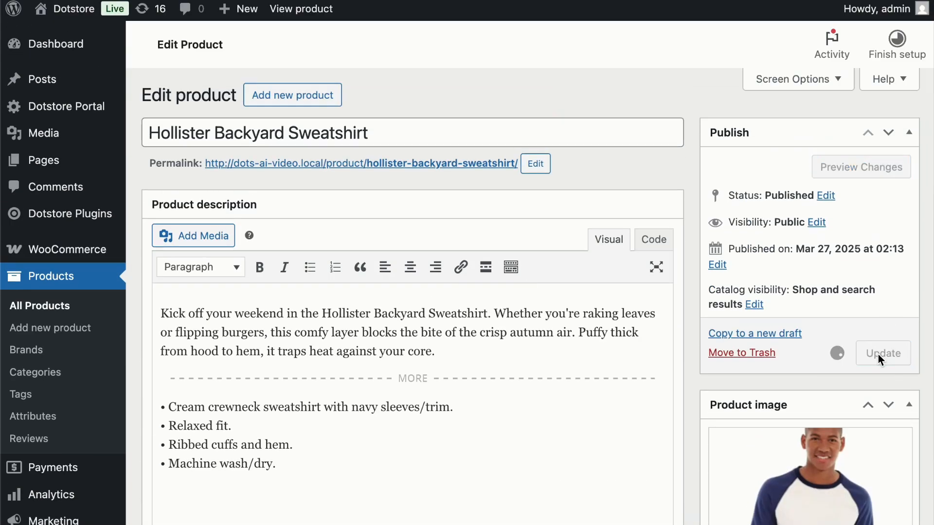
scroll(473, 358, "down", 7)
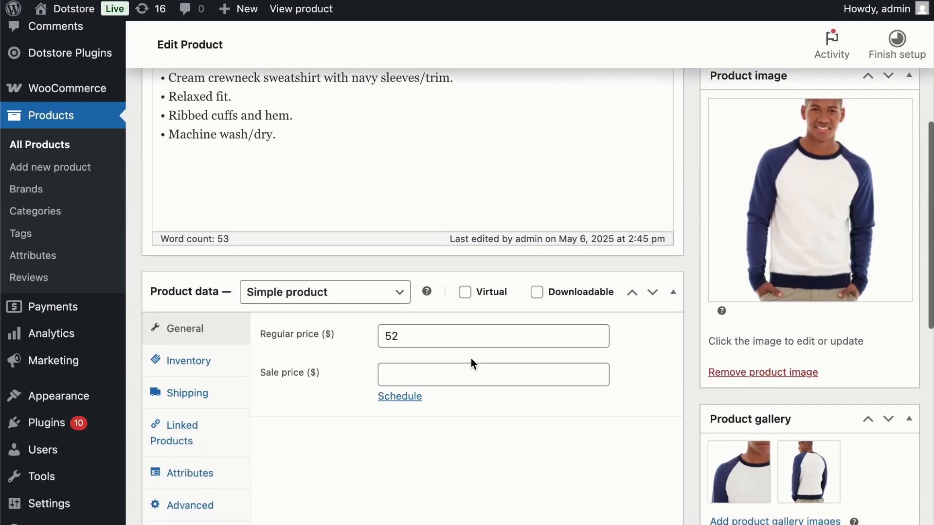
left_click(166, 392)
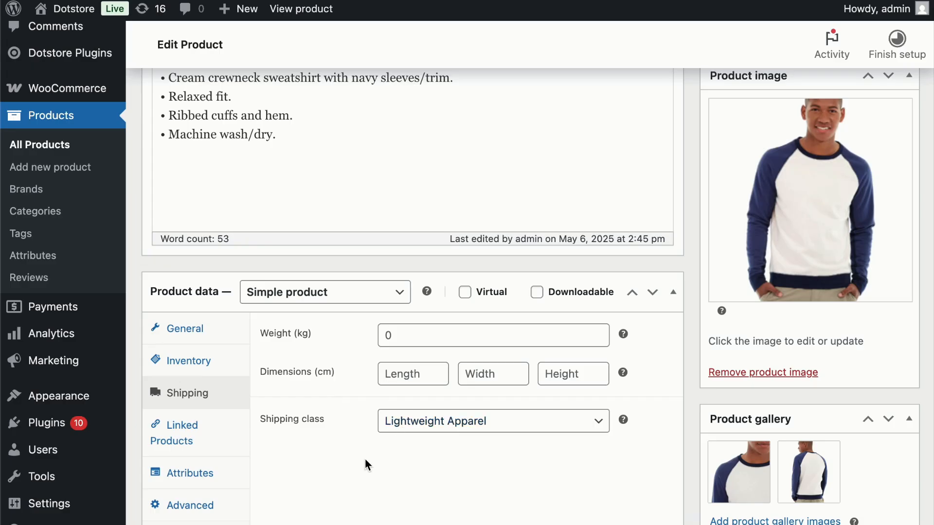
scroll(364, 457, "up", 7)
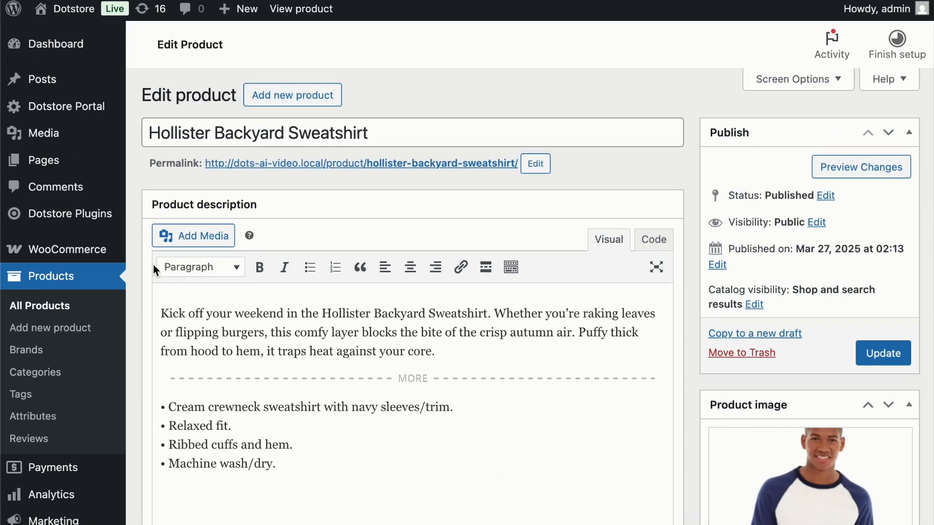
Step: Open the flat rate method of the Canada Shipping zone for editing in the WooCommerce shipping settings
mouse_move(85, 258)
left_click(160, 339)
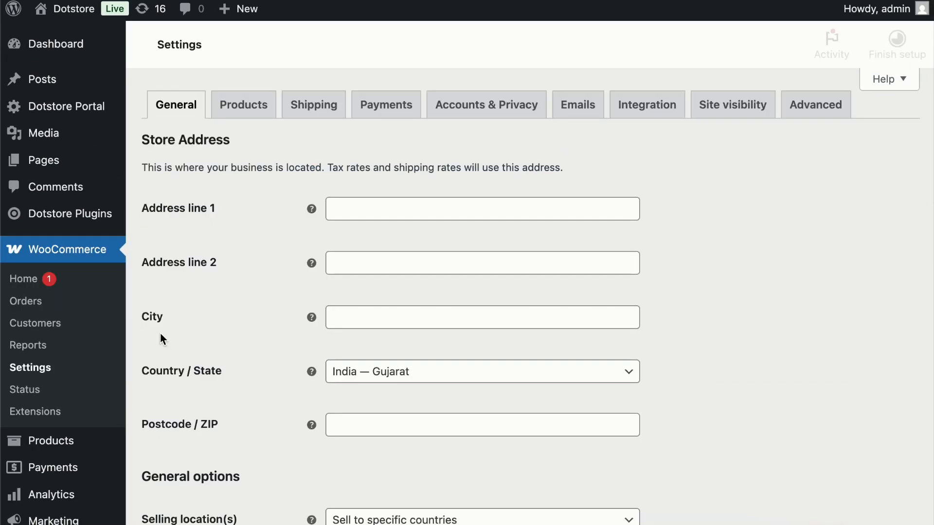
left_click(319, 103)
scroll(373, 203, "down", 2)
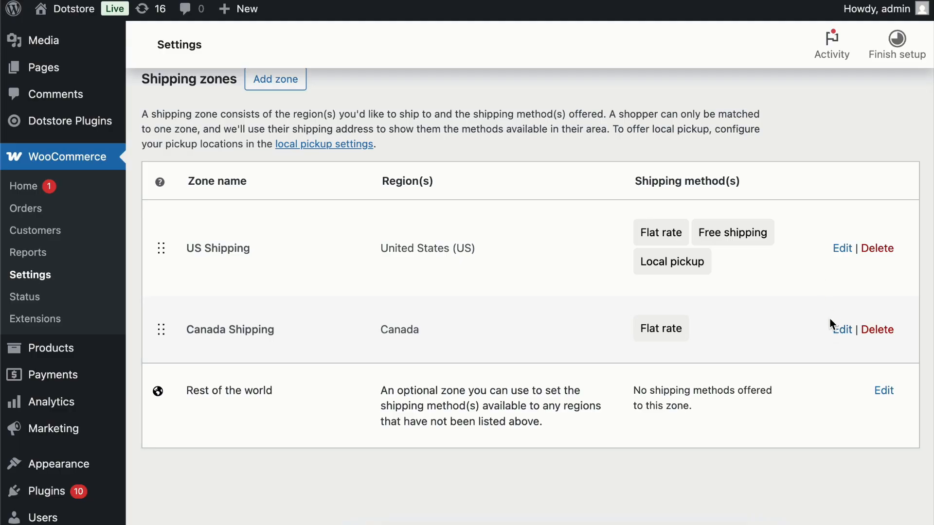
left_click(837, 329)
scroll(459, 341, "down", 3)
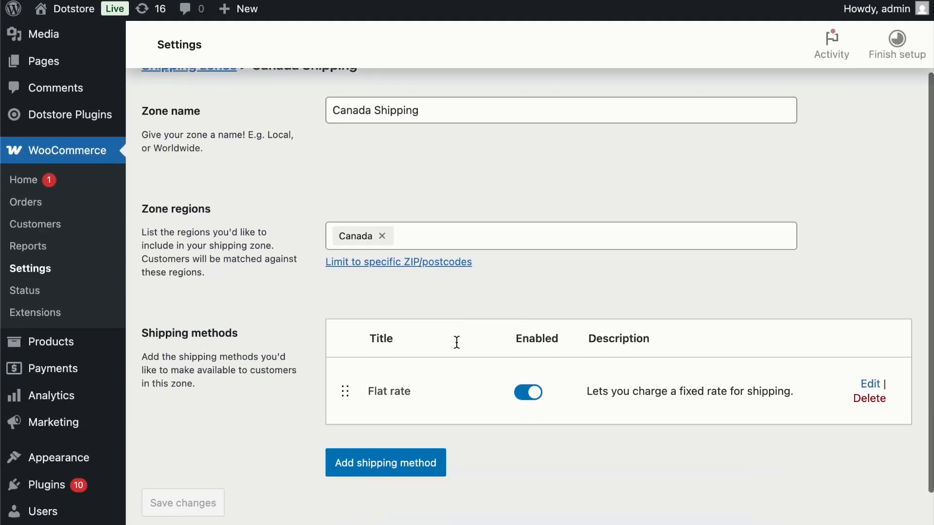
left_click(872, 336)
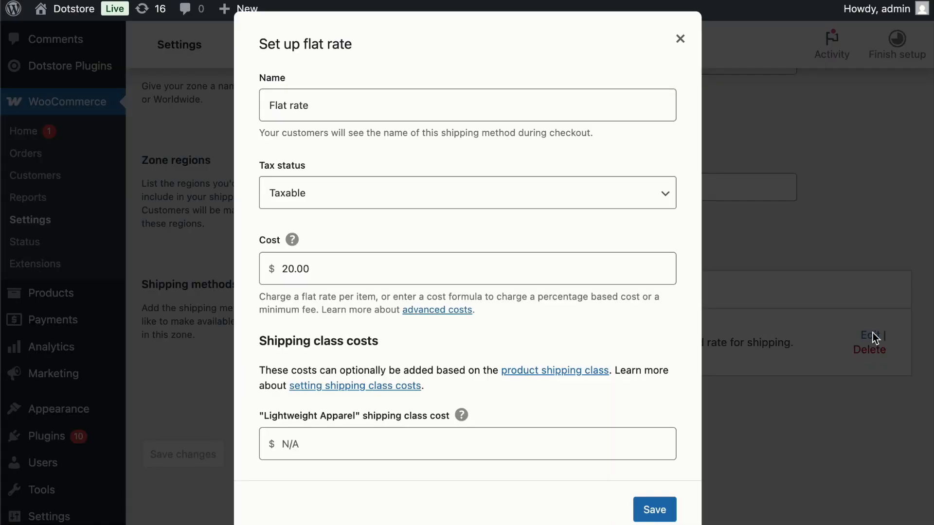
Step: Set the "Lightweight Apparel" shipping class cost of the Canada flat rate to 10
scroll(358, 301, "down", 3)
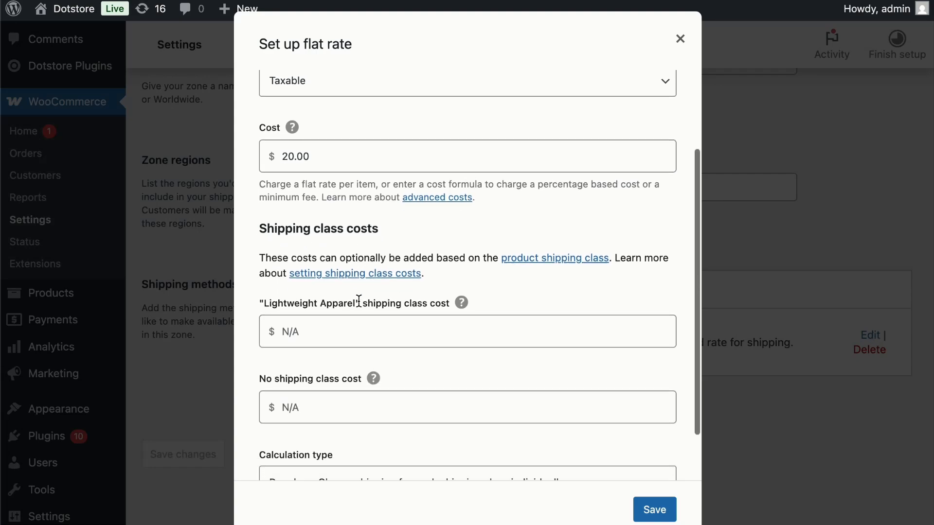
double_click(268, 219)
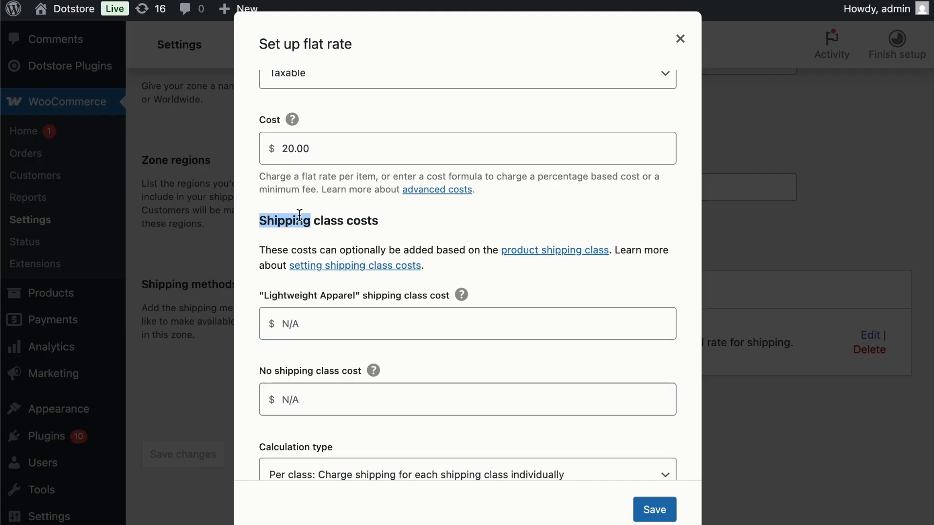
left_click(397, 226)
left_click(371, 320)
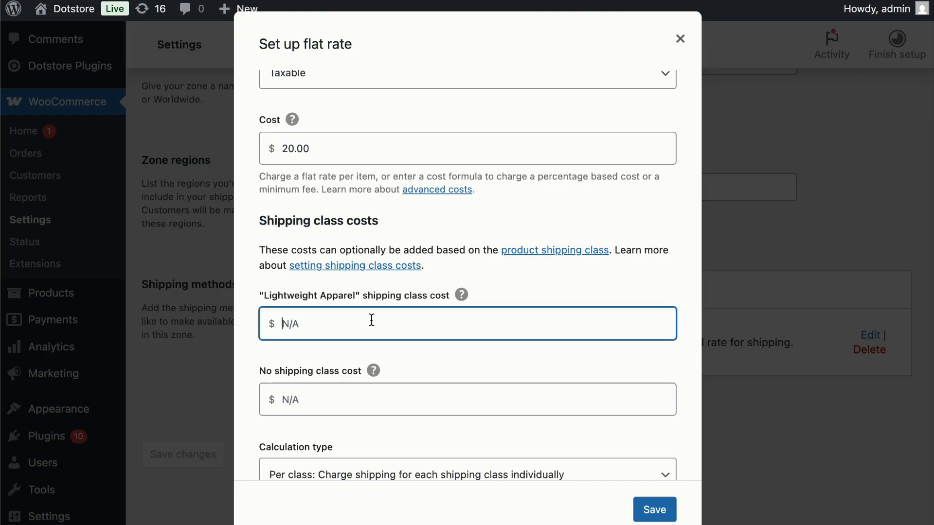
scroll(374, 321, "up", 1)
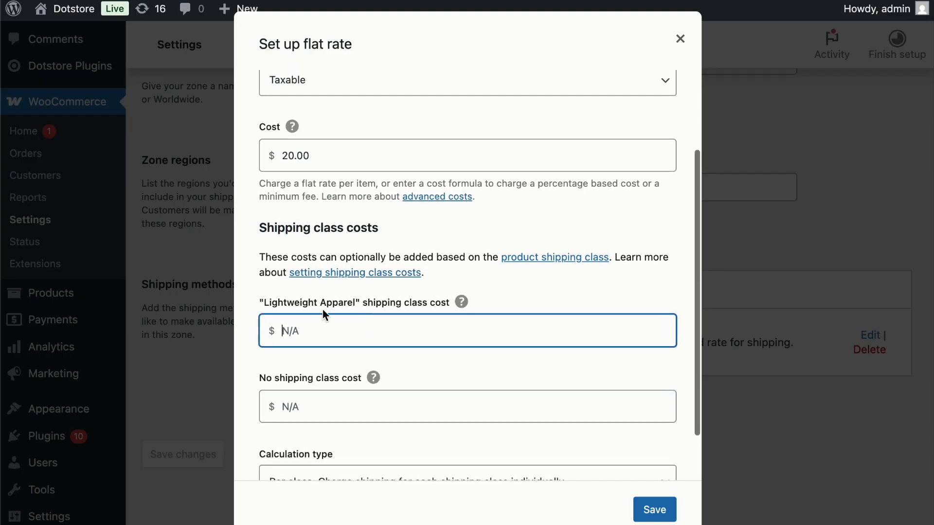
scroll(332, 345, "up", 3)
scroll(315, 406, "down", 3)
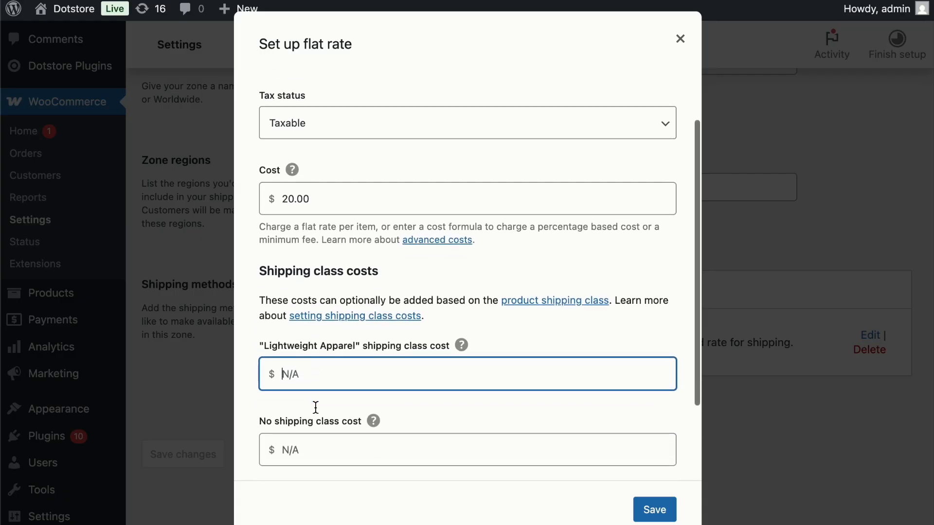
type("10")
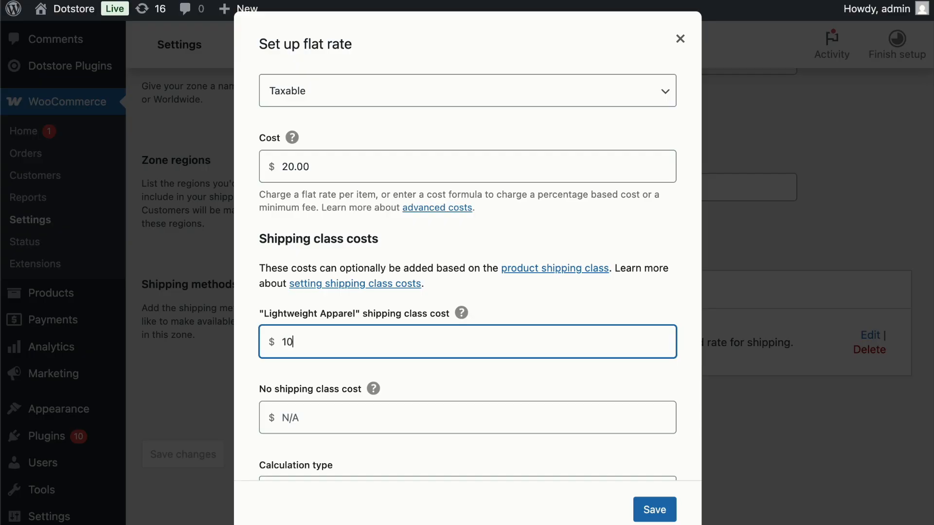
left_click(353, 373)
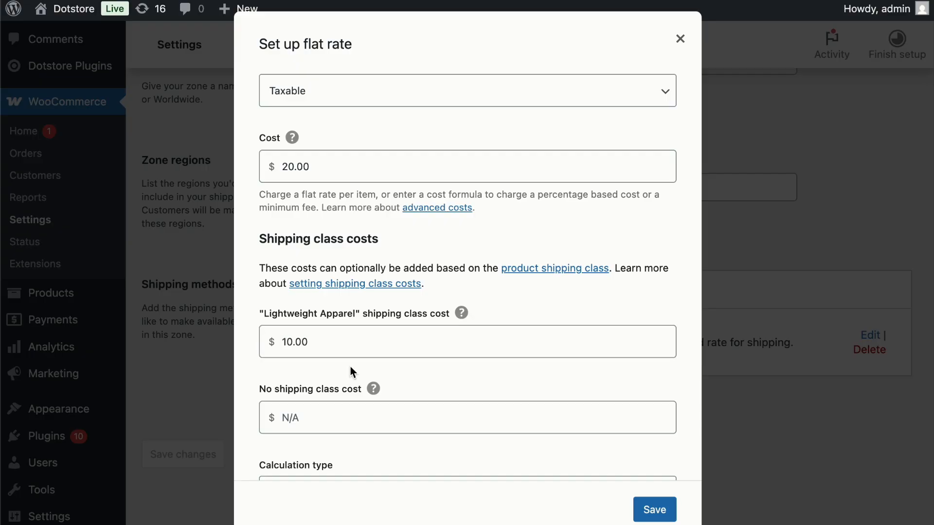
Step: Keep the calculation type as "Per class: Charge shipping for each shipping class individually" and save the flat rate
scroll(353, 373, "down", 3)
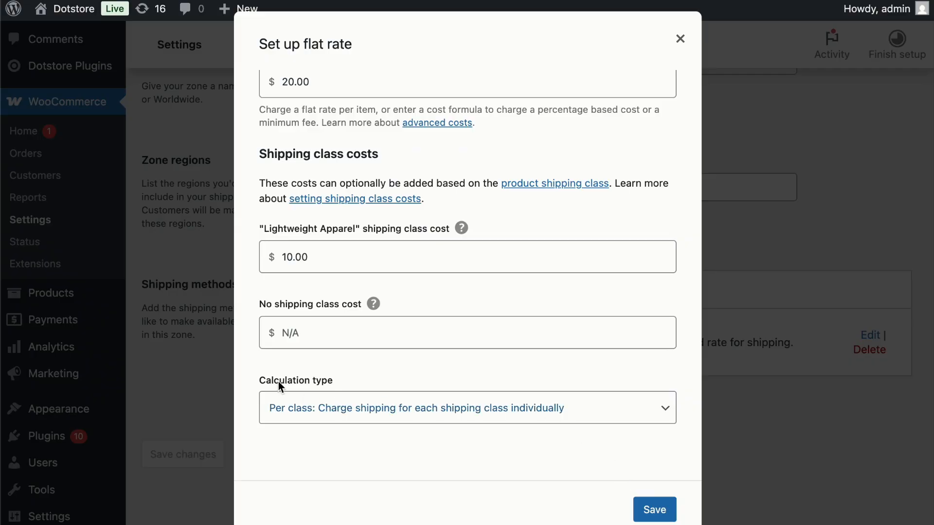
left_click(354, 417)
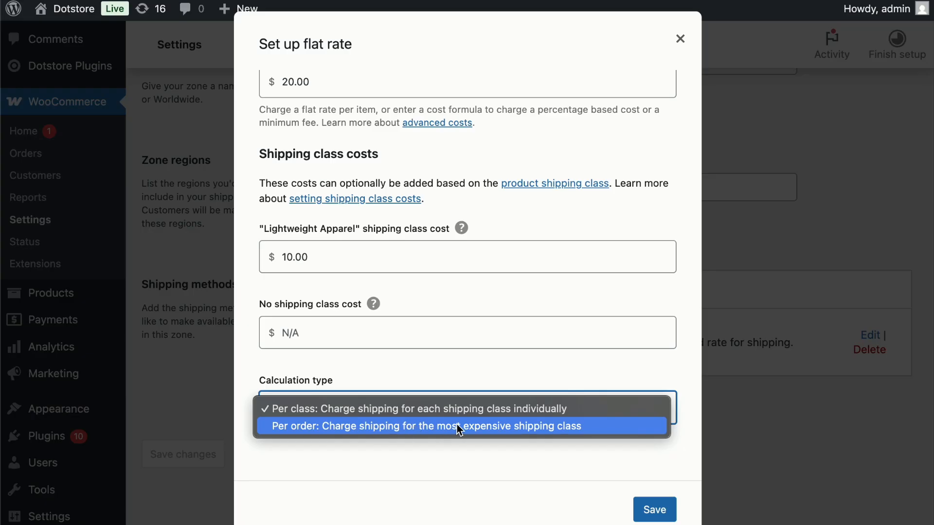
left_click(530, 415)
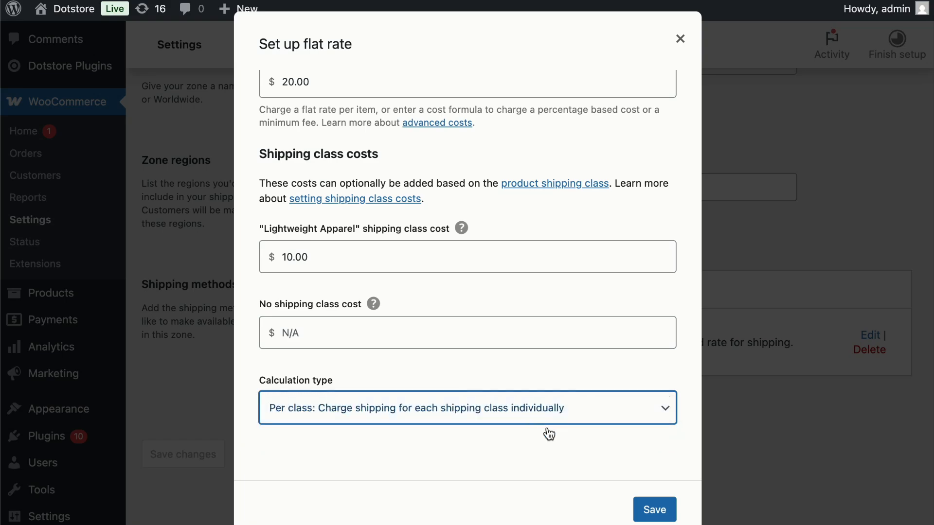
left_click(655, 518)
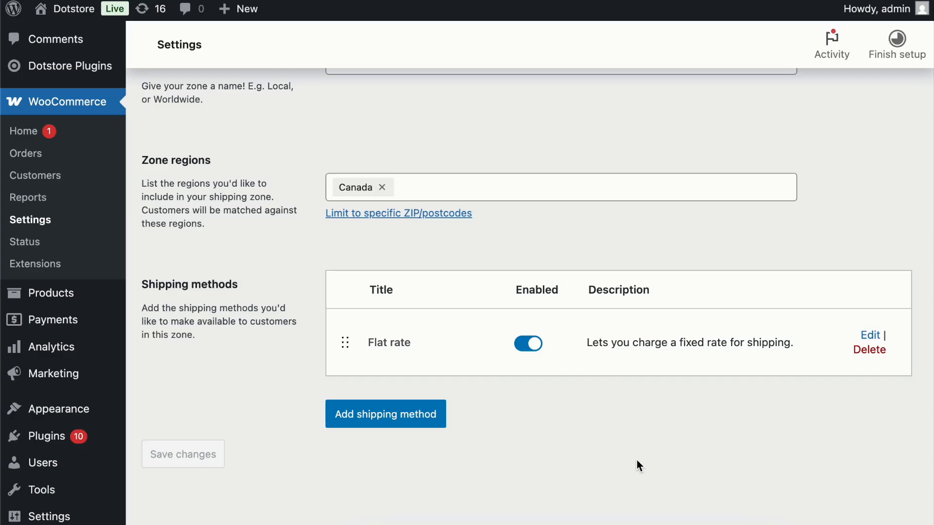
Step: Visit the storefront, add 2 Hollister Backyard Sweatshirts to the cart from the product page, and view the cart
scroll(467, 421, "up", 3)
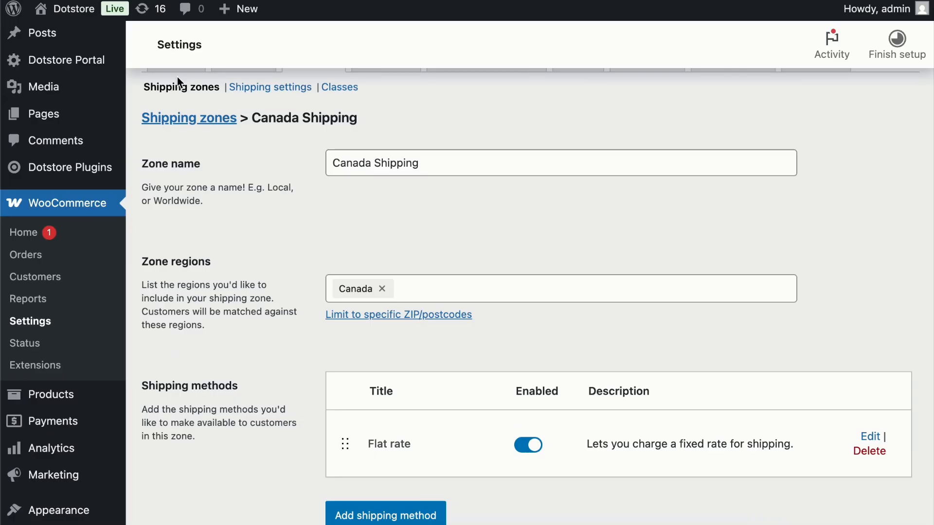
mouse_move(74, 9)
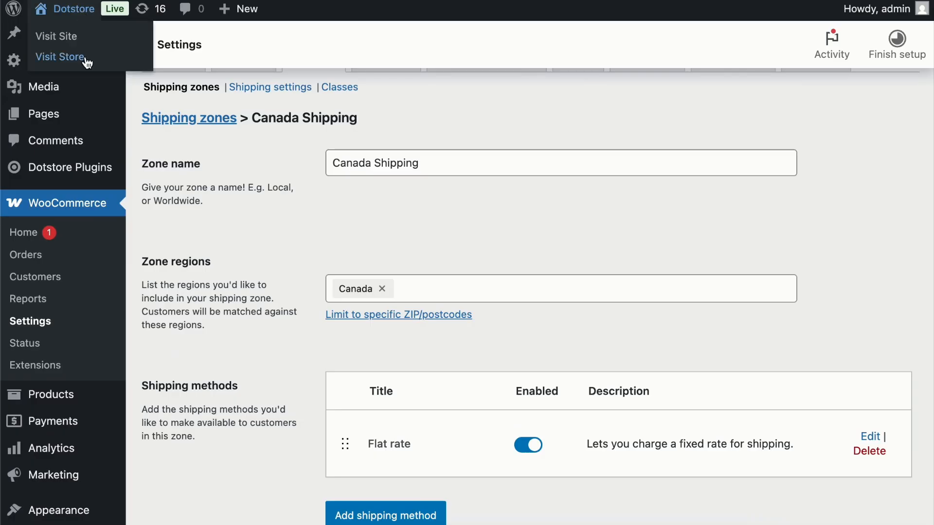
left_click(86, 57)
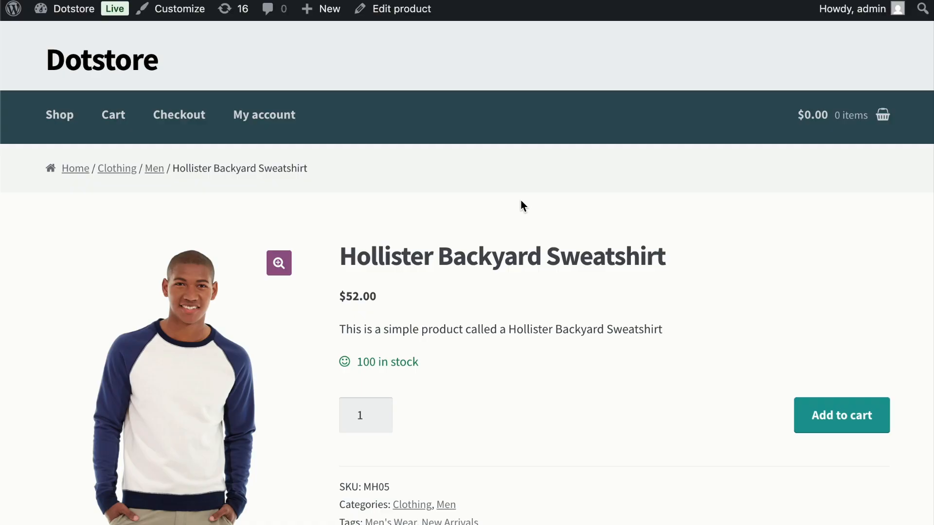
left_click(382, 410)
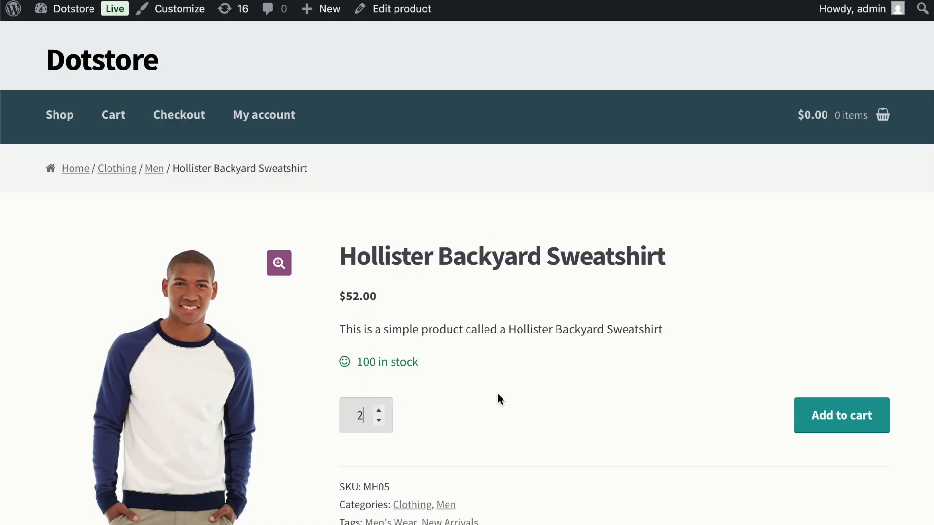
left_click(848, 414)
left_click(835, 261)
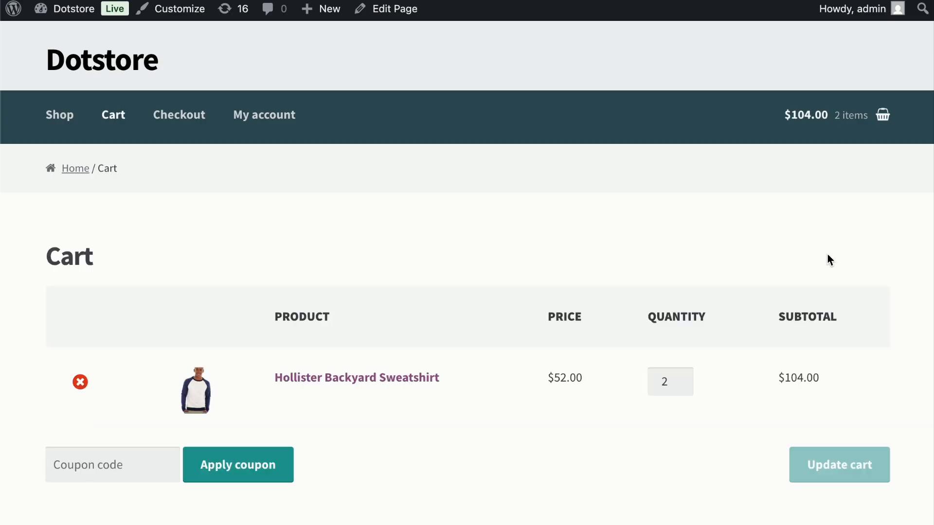
Step: Change the cart's shipping address to Canada with the town and postal code cleared, and update it
scroll(719, 307, "down", 6)
left_click(604, 415)
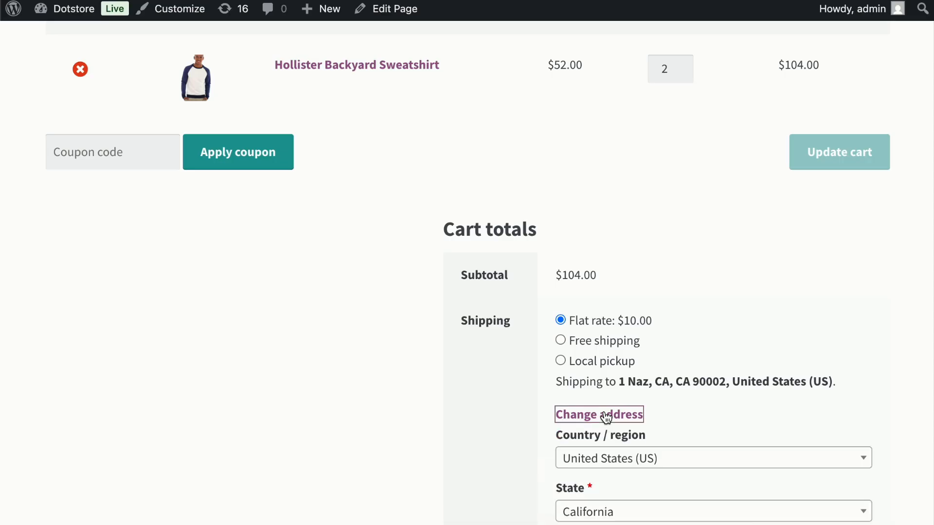
scroll(612, 379, "down", 3)
left_click(621, 341)
left_click(591, 426)
double_click(574, 448)
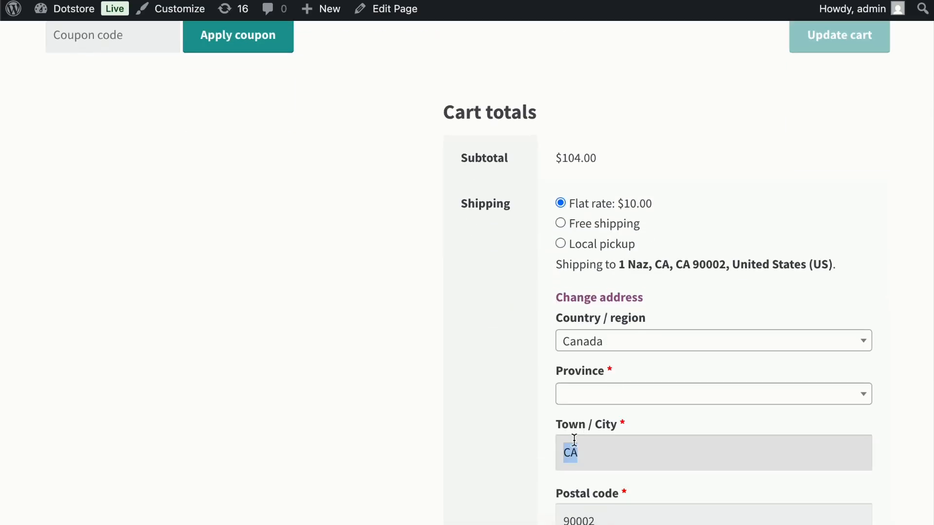
key("BackSpace")
double_click(578, 518)
key("BackSpace")
scroll(584, 506, "down", 3)
left_click(612, 446)
Step: Examine the cart's product row and the flat rate charged for shipping to Canada in the cart totals
scroll(611, 442, "up", 5)
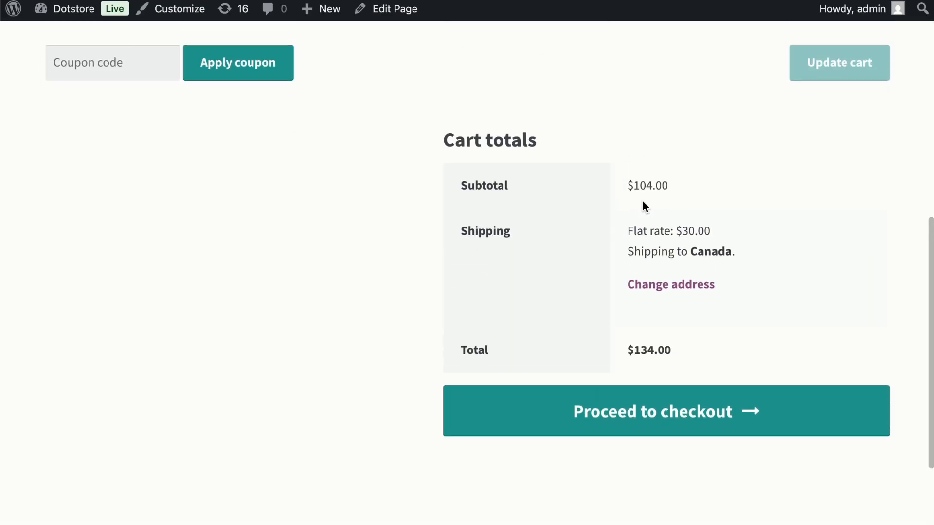
left_click_drag(267, 146, 436, 150)
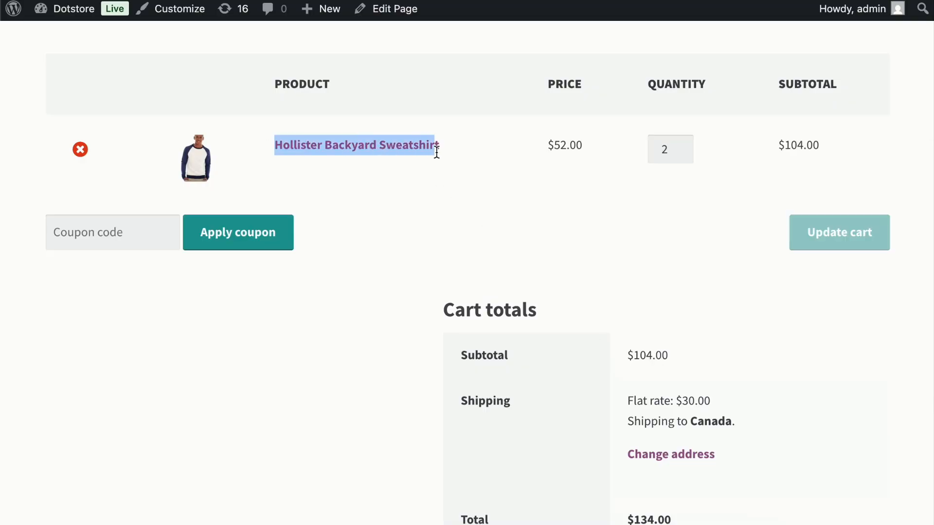
left_click(571, 277)
scroll(676, 421, "down", 3)
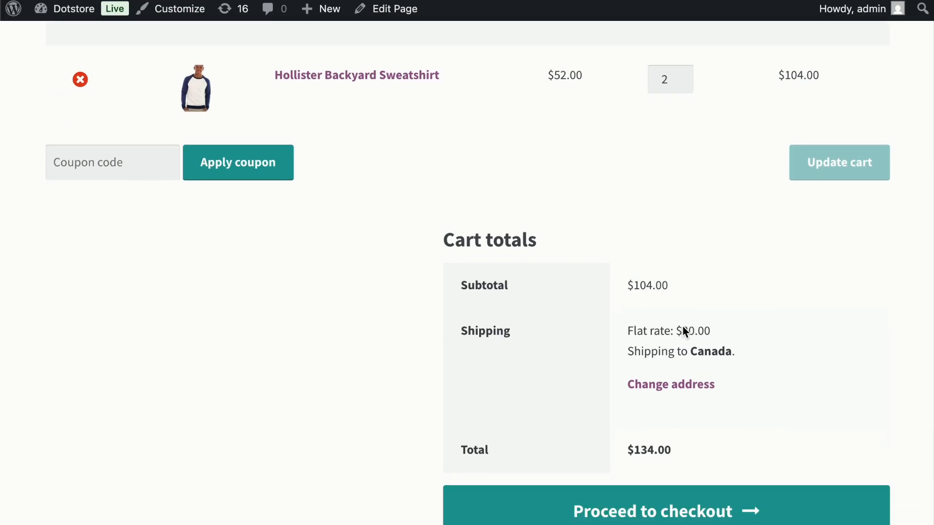
double_click(634, 335)
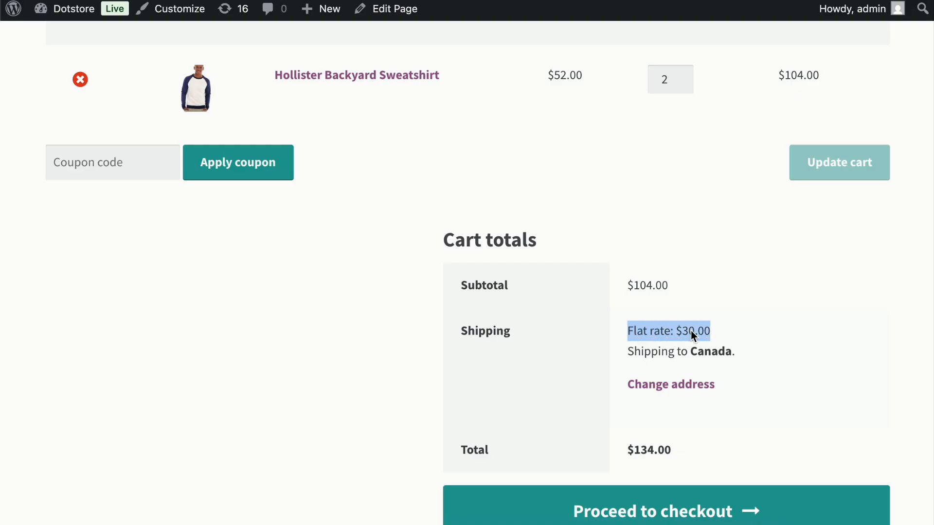
left_click(721, 336)
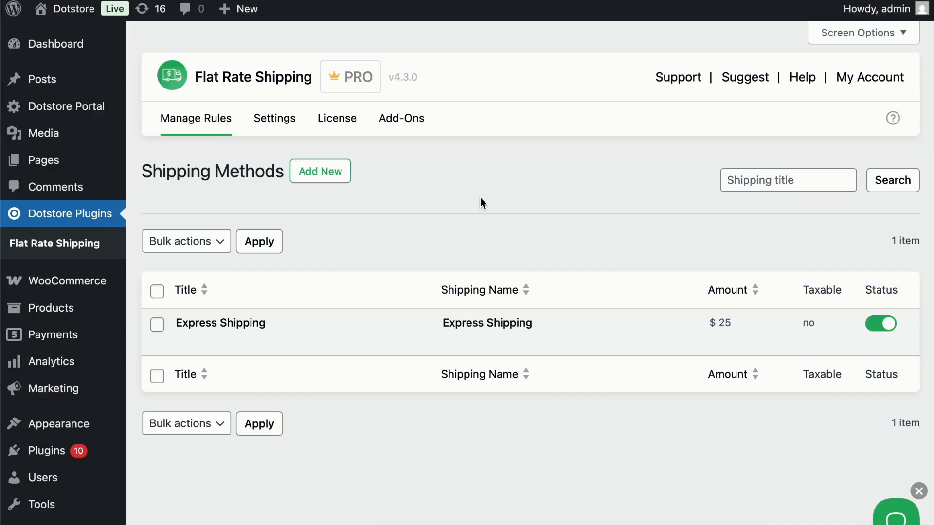
Step: Open the Express Shipping method for editing and go to its empty "Lightweight Apparel" shipping class cost
left_click(230, 325)
scroll(317, 263, "down", 6)
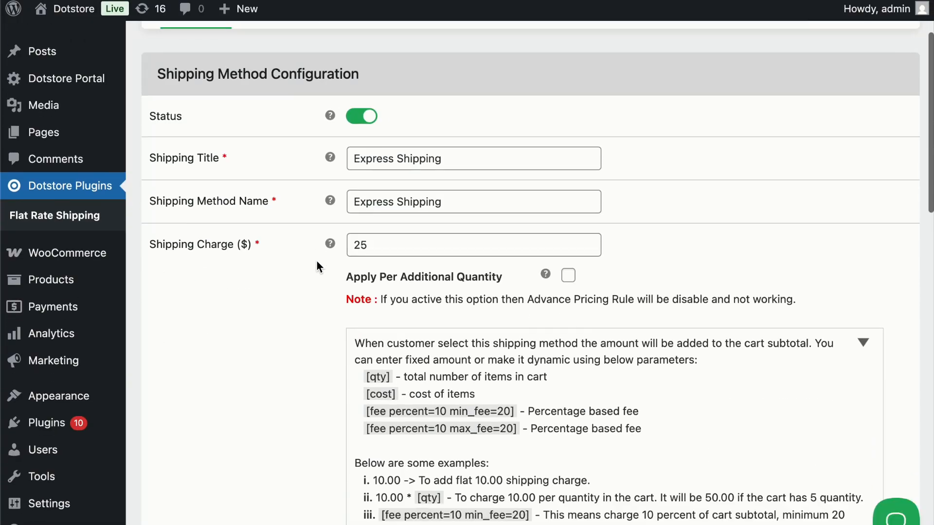
scroll(316, 261, "down", 12)
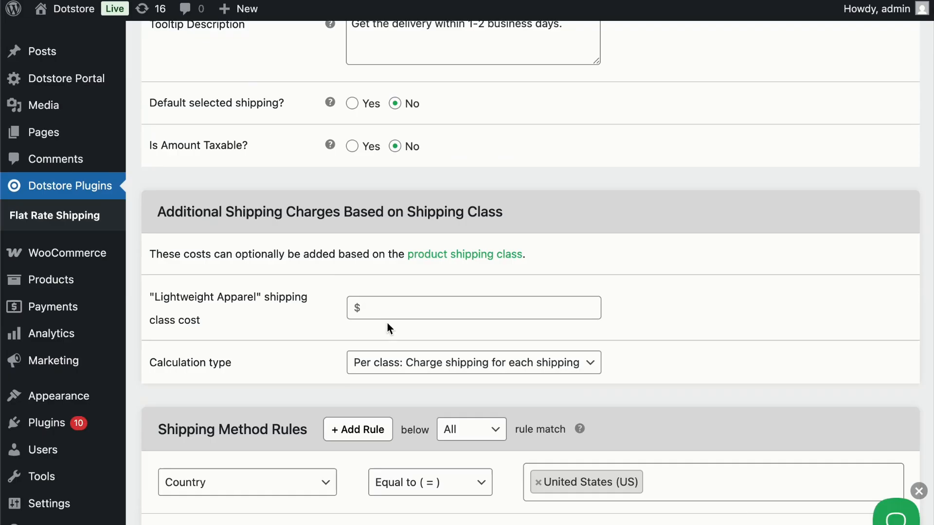
scroll(392, 305, "down", 2)
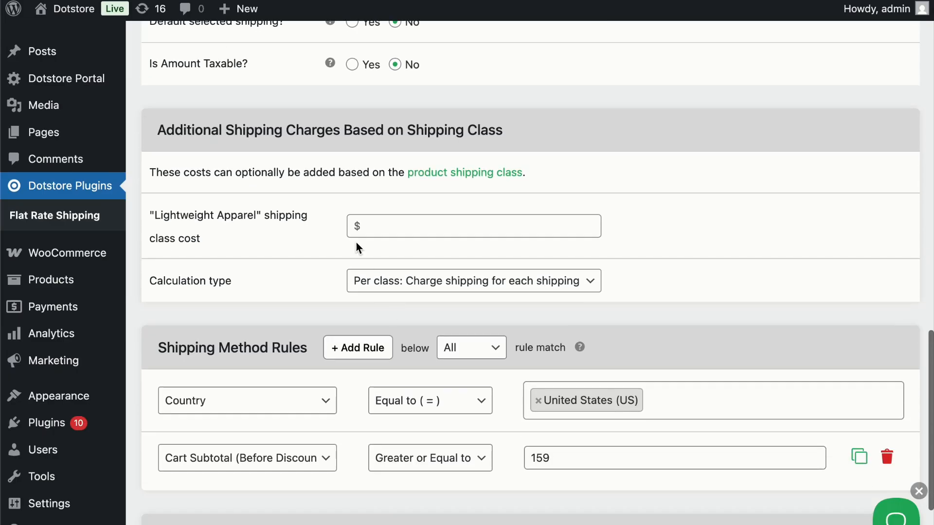
left_click(361, 221)
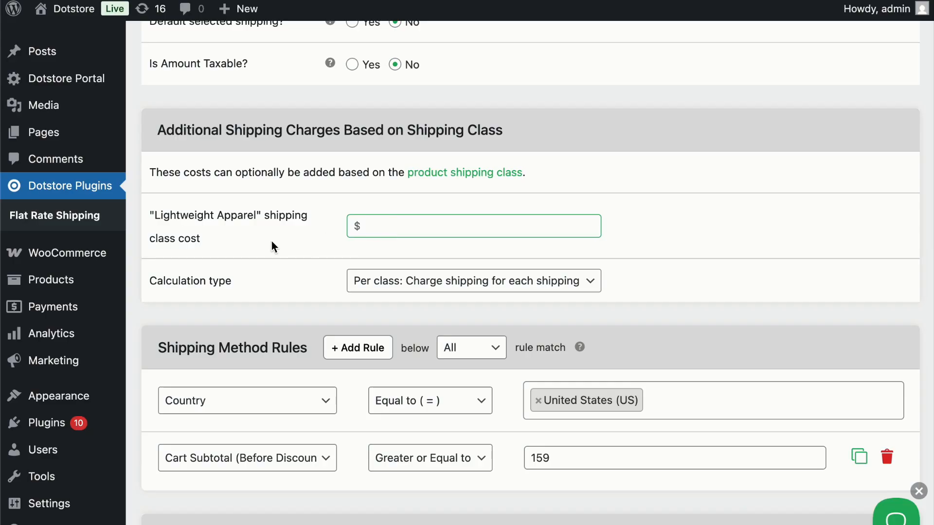
Step: Change the Express Shipping method's cart subtotal rule to Shipping Class equal to Lightweight Apparel
scroll(261, 241, "down", 3)
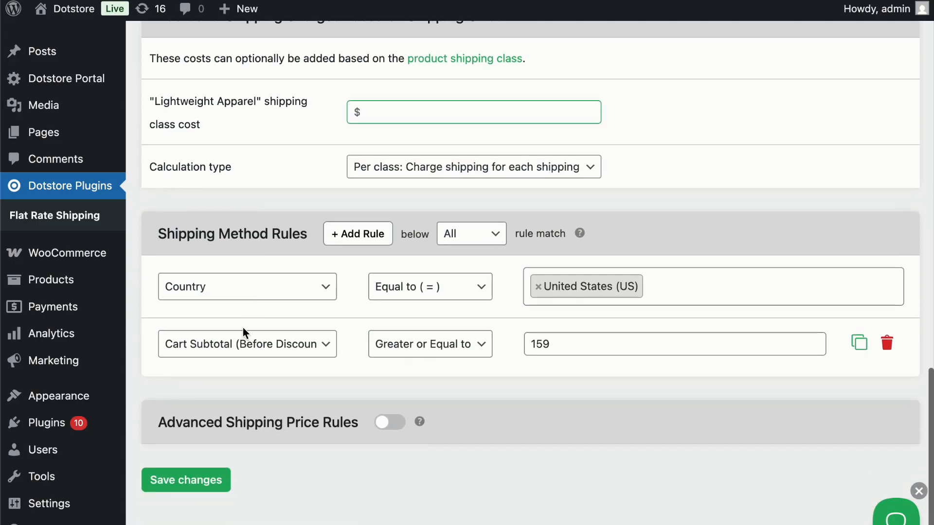
left_click(239, 350)
scroll(238, 346, "down", 1)
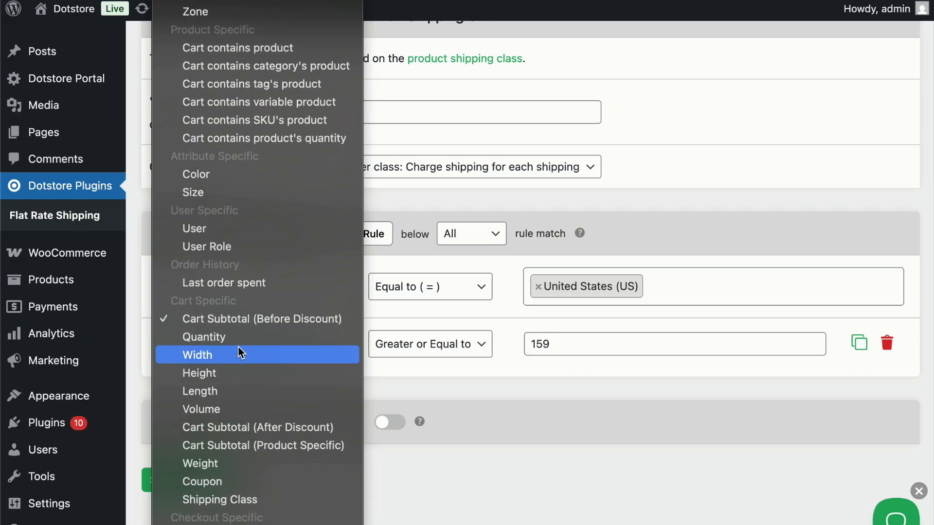
left_click(228, 500)
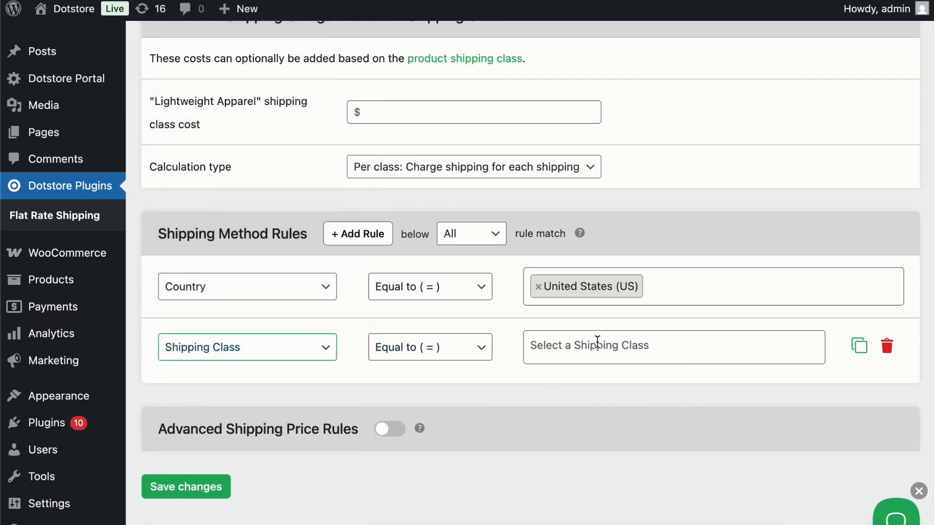
left_click(597, 343)
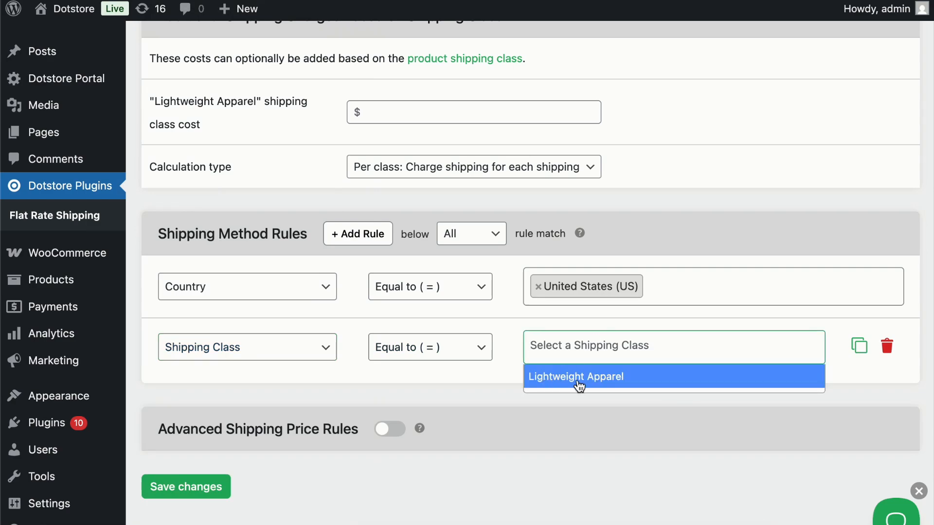
left_click(538, 381)
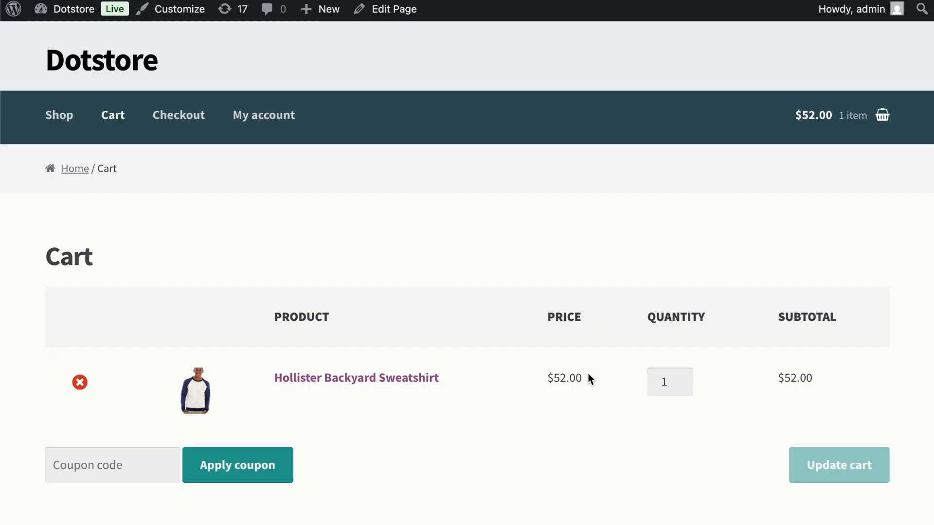
Step: Set the Hollister Backyard Sweatshirt quantity to 2 in the storefront cart, update it, and choose Free shipping
scroll(588, 378, "down", 2)
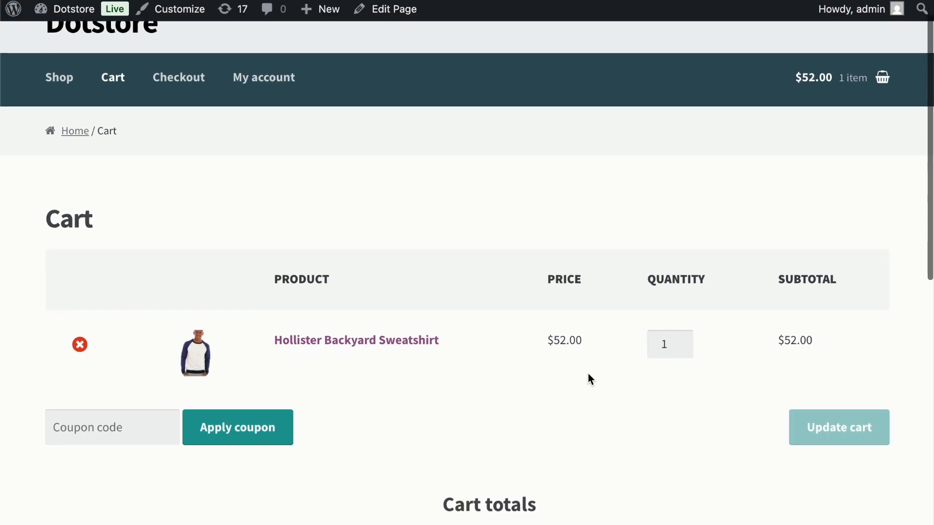
scroll(588, 375, "down", 1)
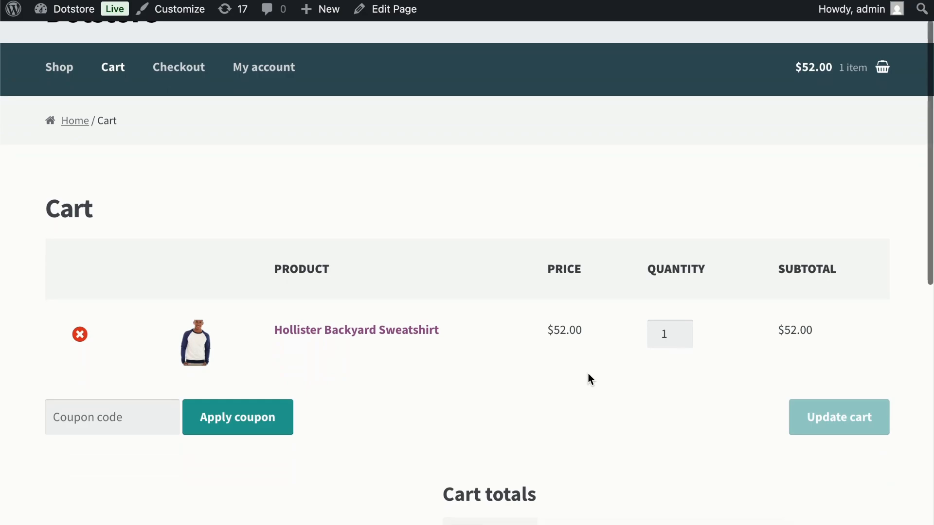
scroll(588, 378, "down", 1)
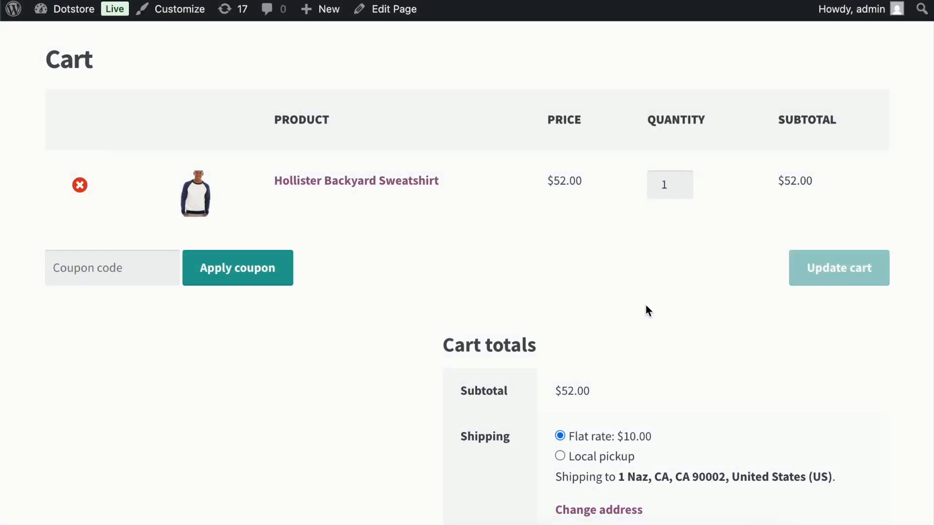
scroll(681, 341, "down", 1)
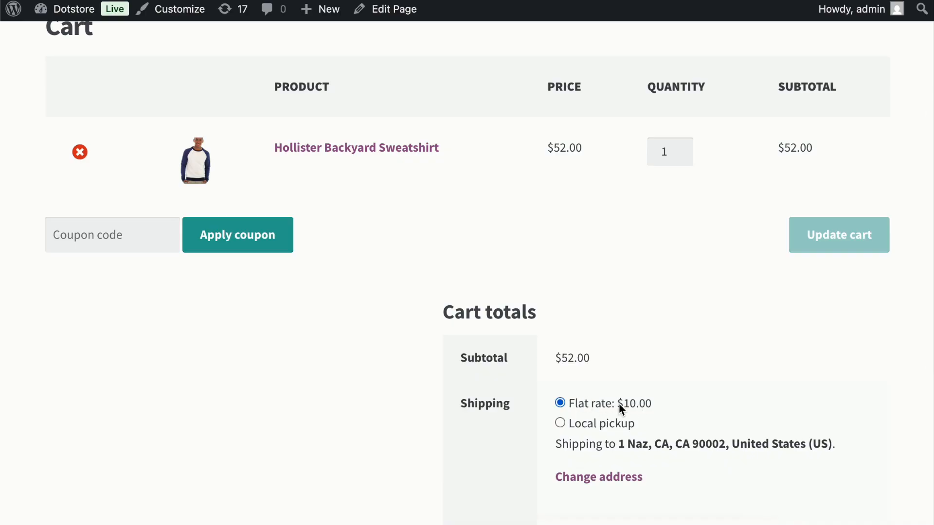
left_click(684, 147)
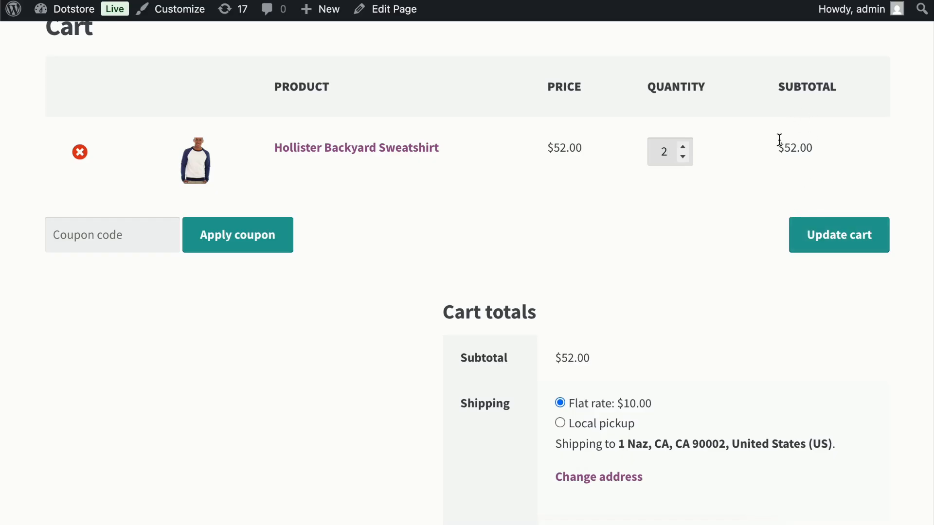
left_click(828, 245)
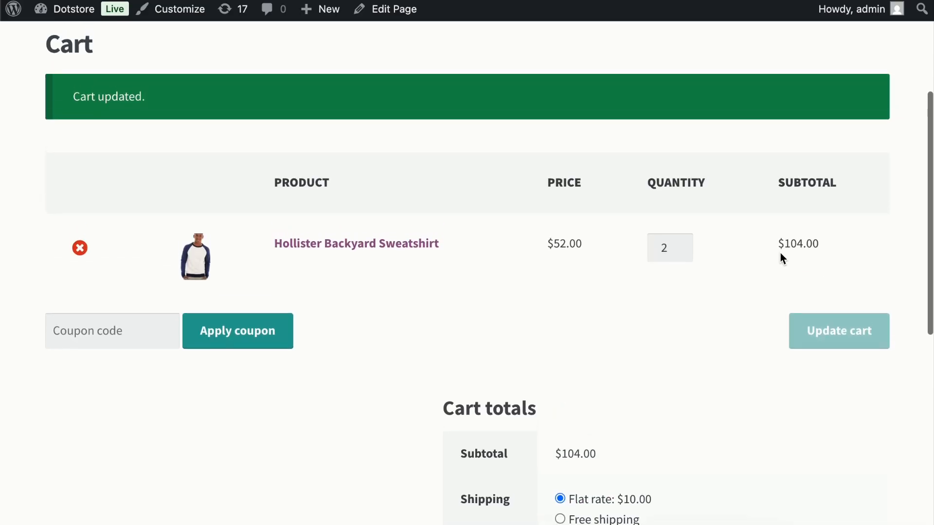
scroll(780, 252, "down", 1)
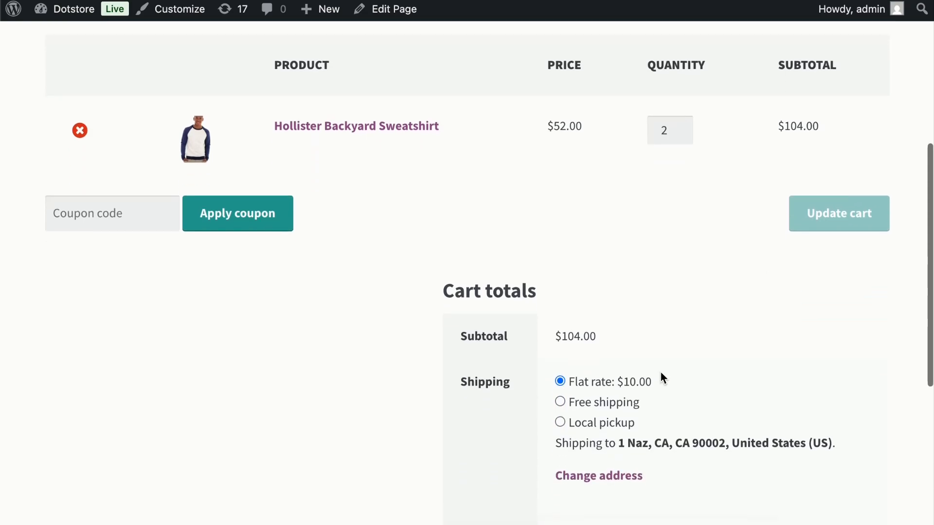
left_click(605, 401)
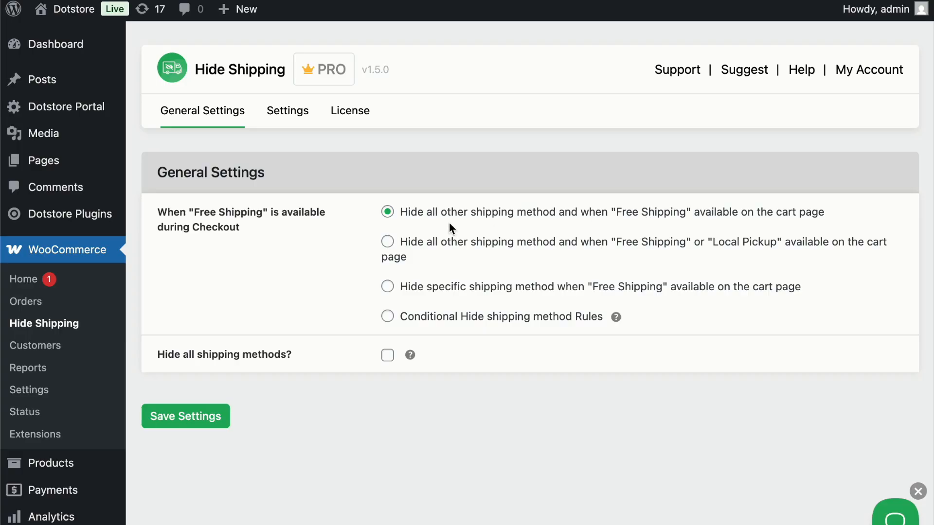
Step: Save the Hide Shipping option that hides all other methods when "Free Shipping" is available, and check the cart's shipping methods
left_click(209, 416)
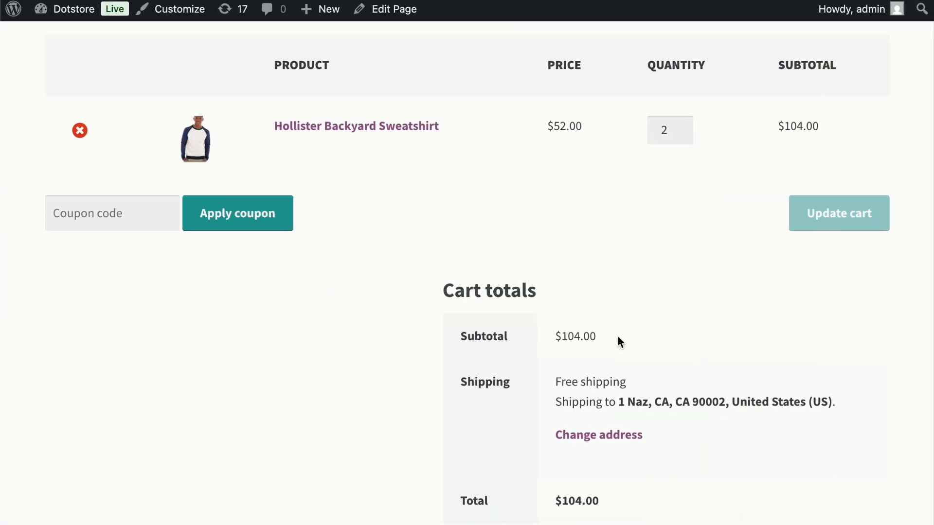
triple_click(551, 381)
triple_click(599, 382)
left_click(567, 381)
Step: Set the sweatshirt quantity to 1, update the cart, and check the flat rate offered in the cart totals
left_click(682, 136)
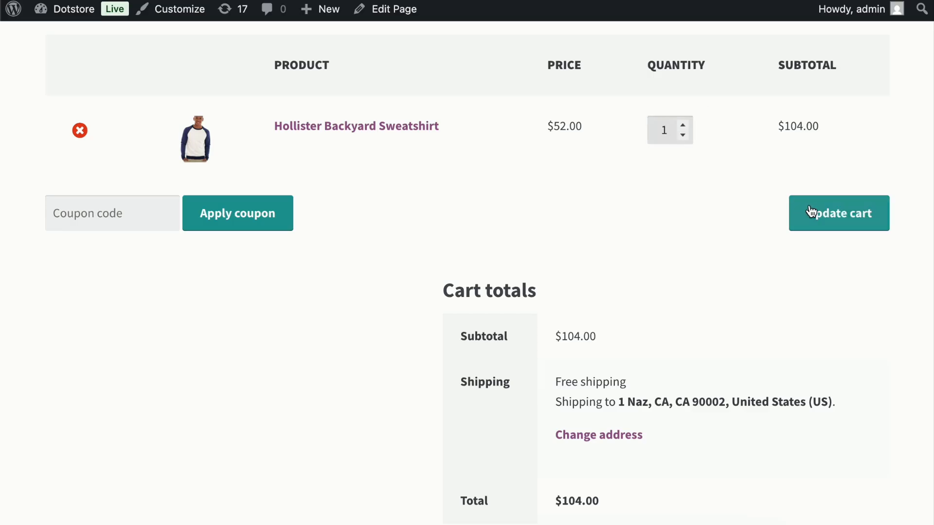
left_click(808, 210)
scroll(739, 305, "down", 1)
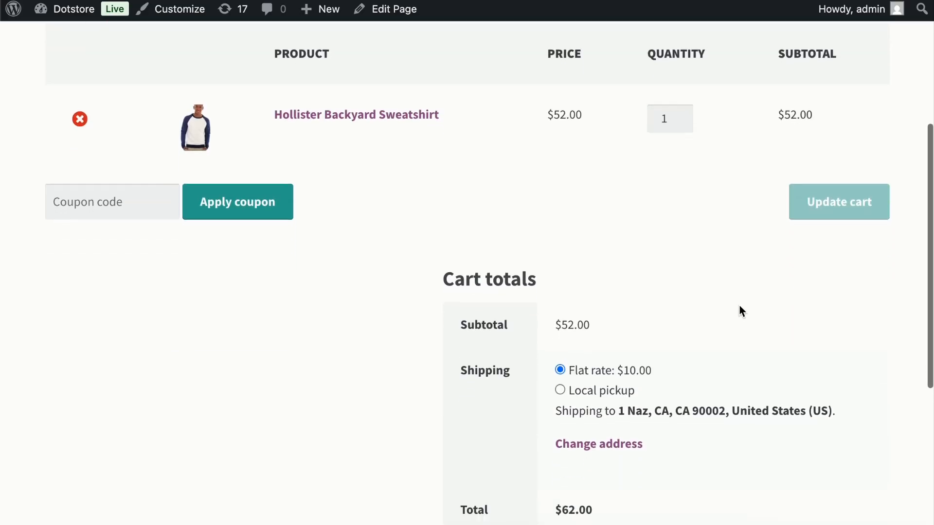
left_click_drag(650, 371, 595, 371)
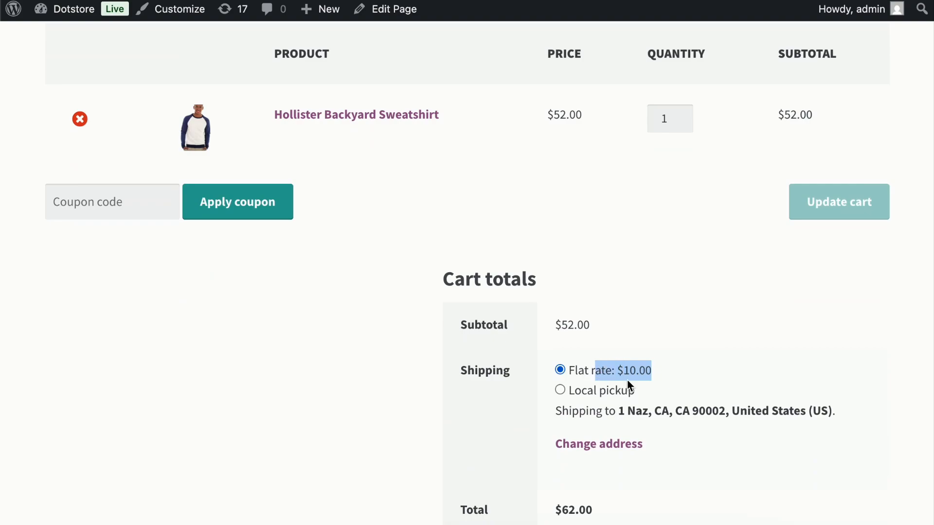
left_click(637, 194)
Step: Set the sweatshirt quantity to 2, update the cart, and check the shipping in the cart totals
scroll(637, 193, "up", 1)
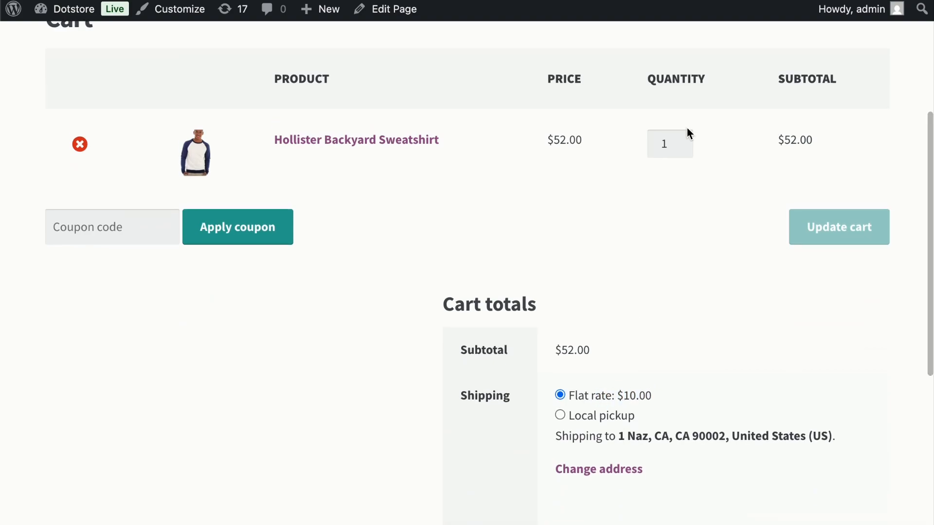
left_click(683, 152)
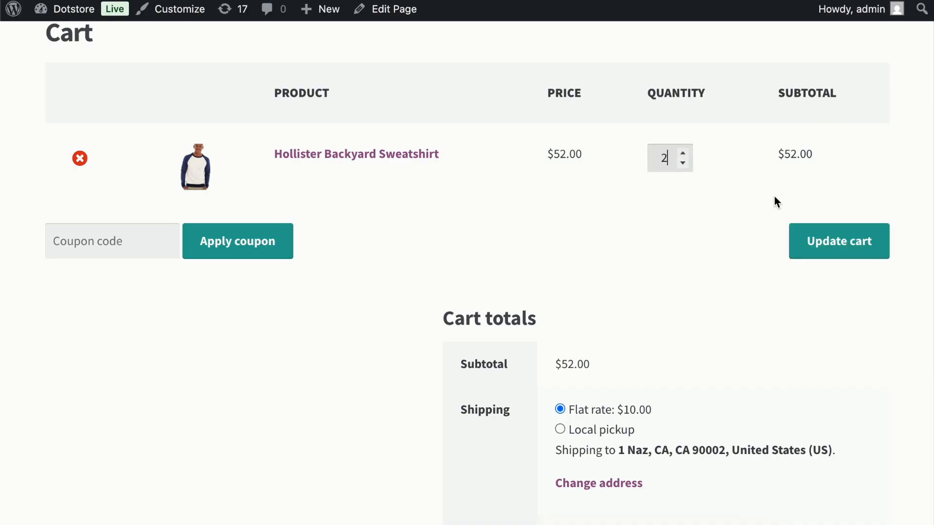
left_click(810, 242)
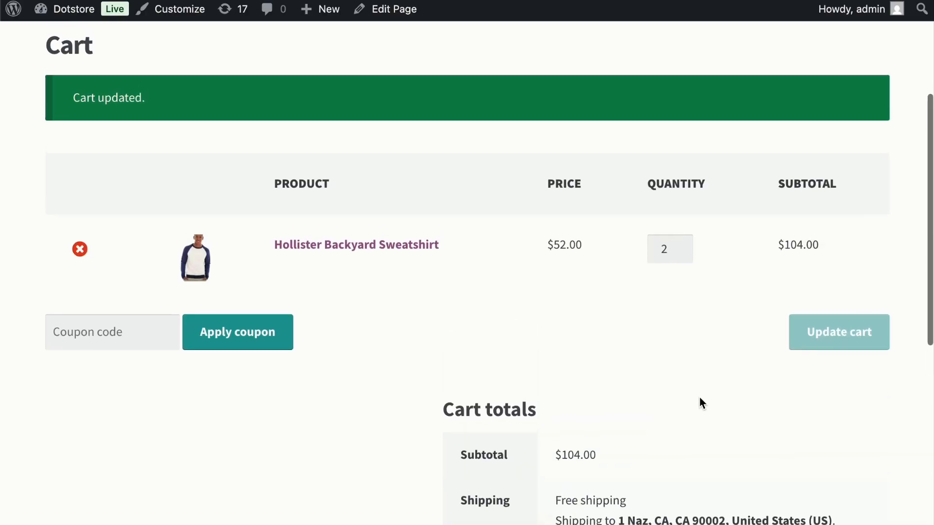
scroll(699, 402, "down", 2)
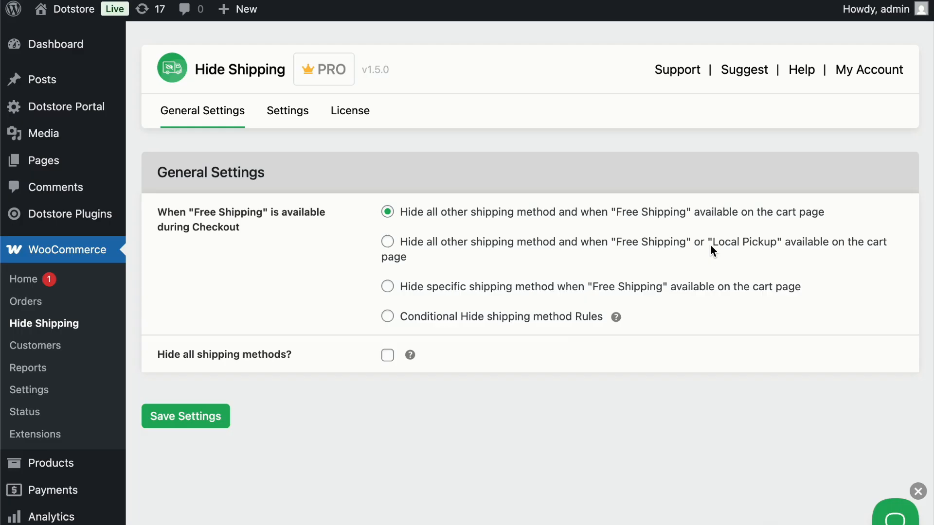
Step: In Hide Shipping, choose to hide a specific shipping method when "Free Shipping" is available and view the selectable methods
left_click(438, 287)
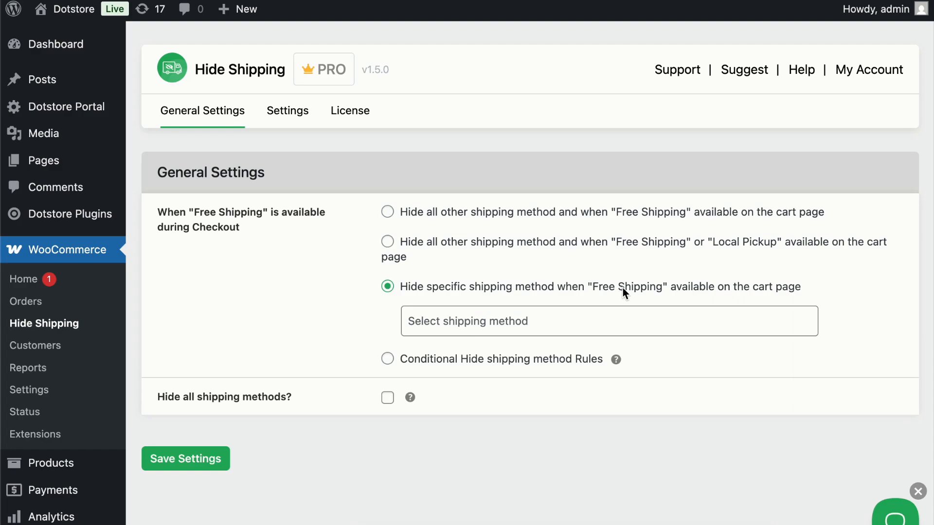
left_click(537, 313)
left_click(535, 312)
left_click(479, 320)
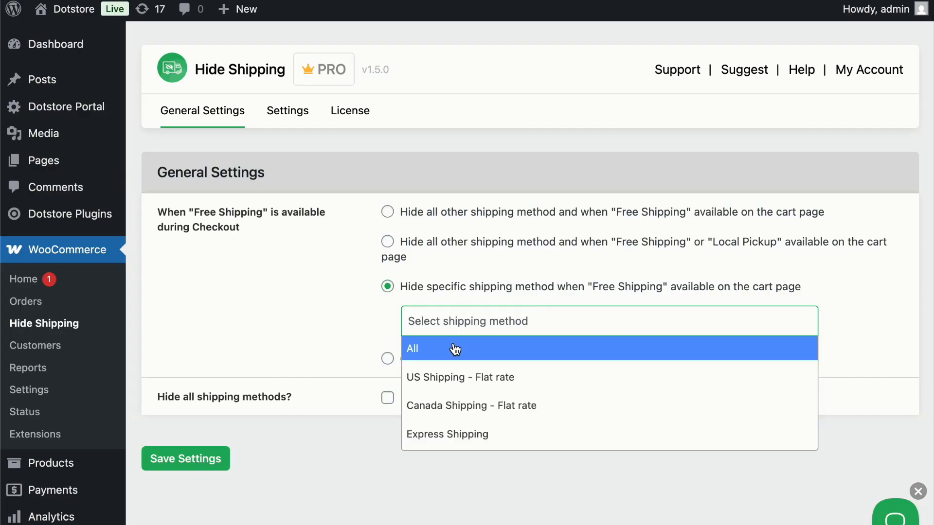
left_click(409, 287)
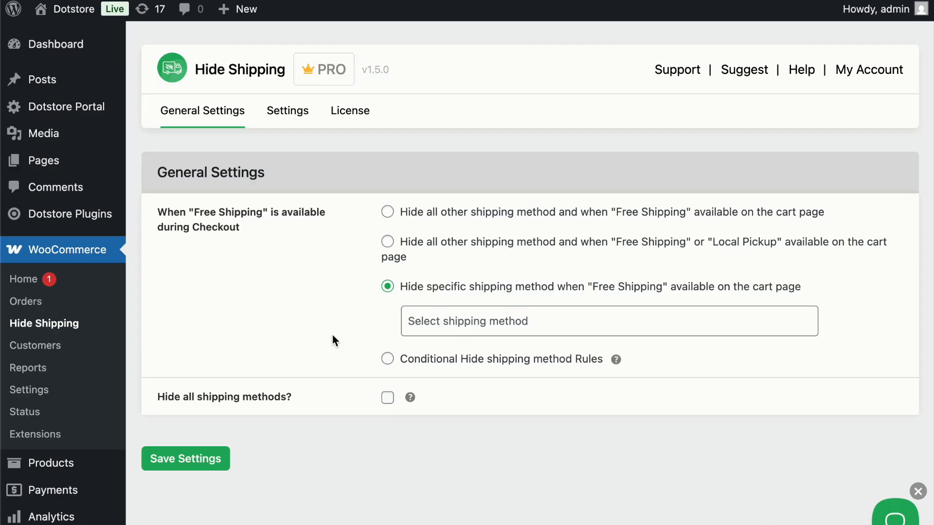
Step: Choose Conditional Hide shipping method Rules, save the settings, and start a new hide shipping rule
left_click(464, 360)
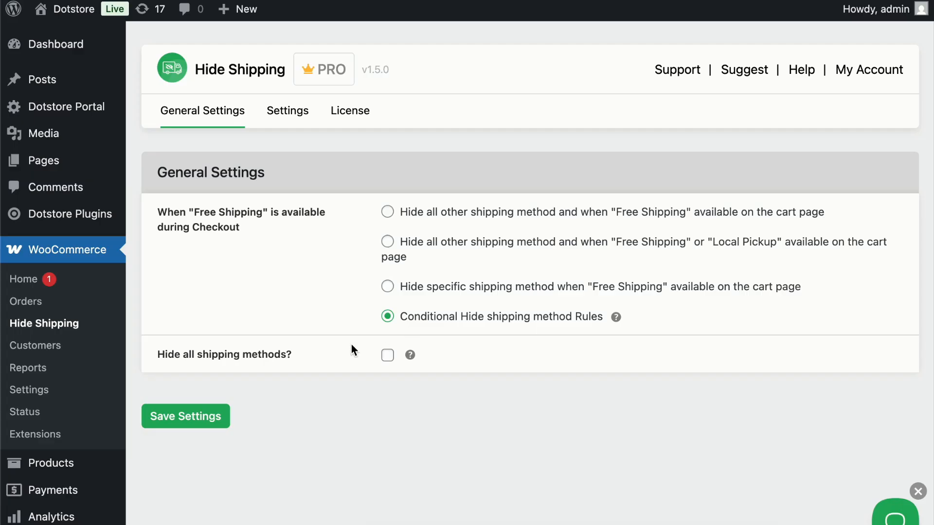
left_click(192, 418)
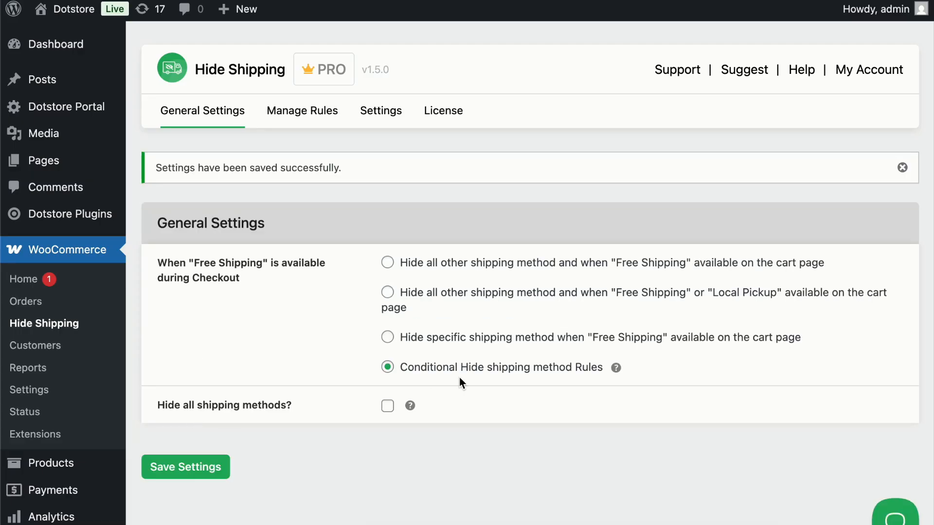
left_click(304, 114)
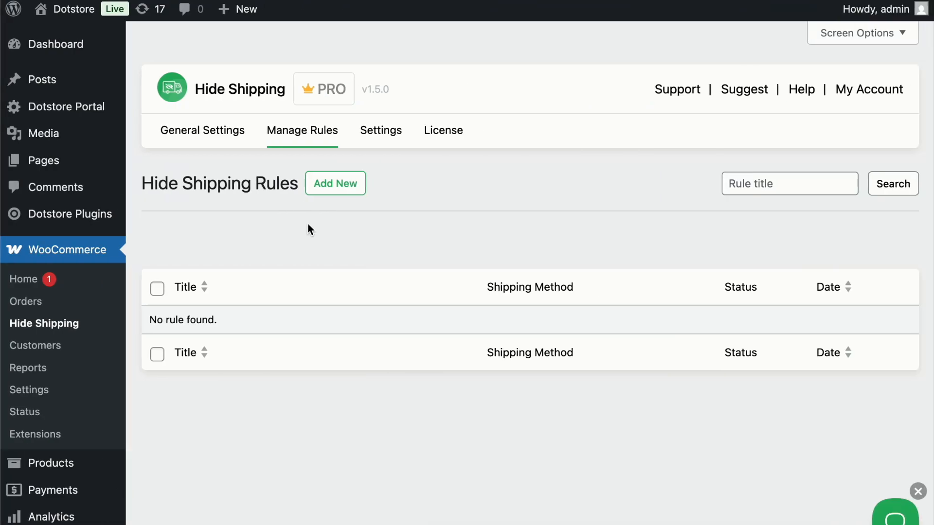
left_click(335, 193)
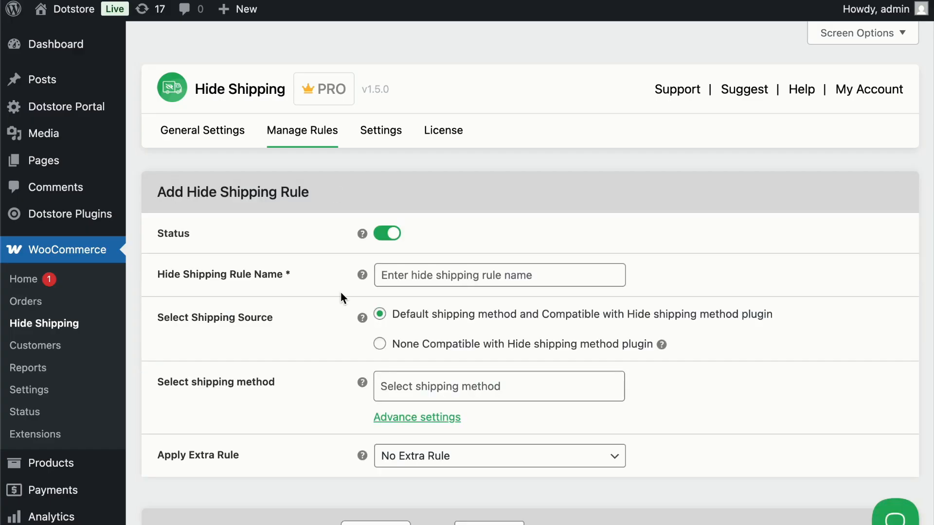
Step: Examine the shipping methods selectable in the new hide shipping rule and the condition types offered for its basic rules
scroll(340, 291, "down", 5)
scroll(387, 298, "down", 2)
left_click(422, 231)
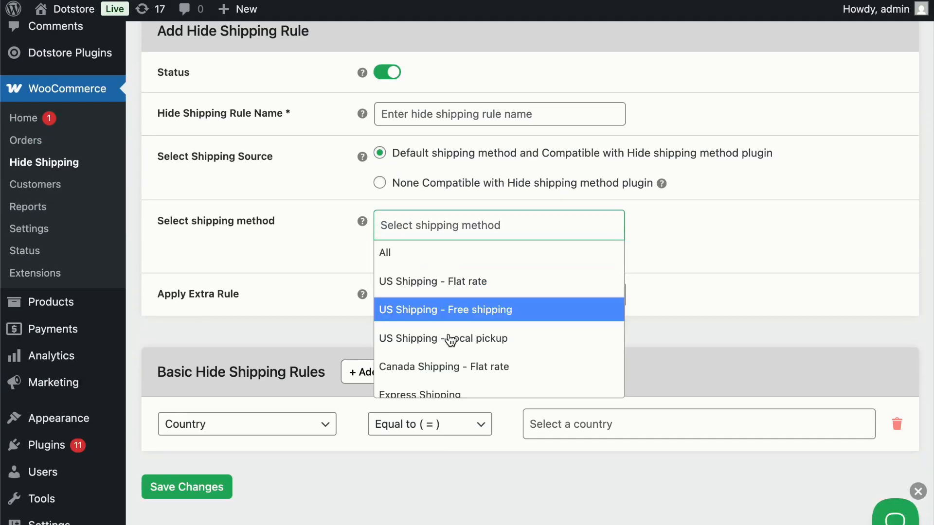
left_click(332, 275)
scroll(332, 276, "down", 1)
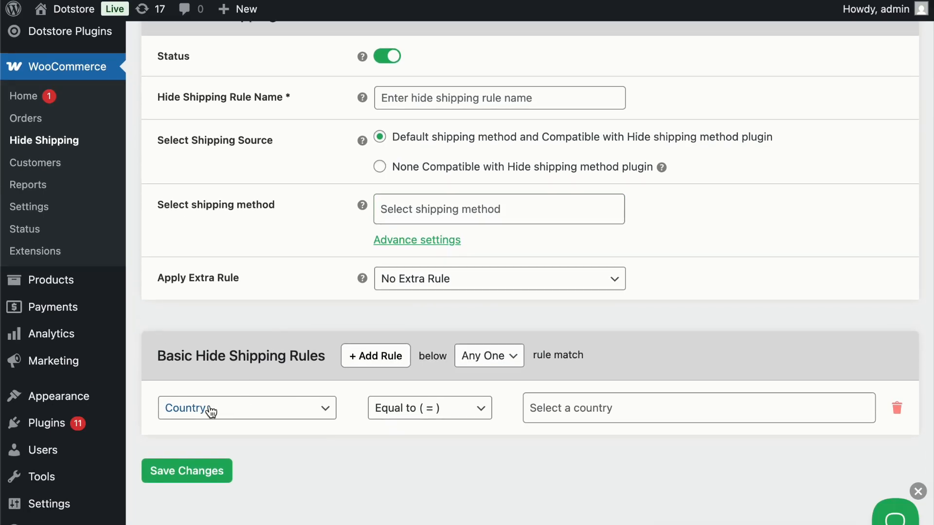
left_click(210, 412)
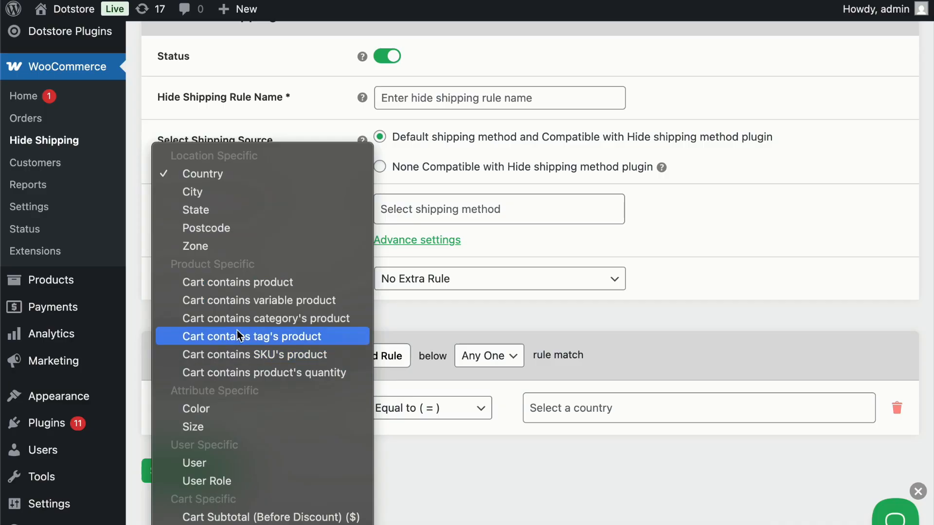
scroll(224, 408, "down", 3)
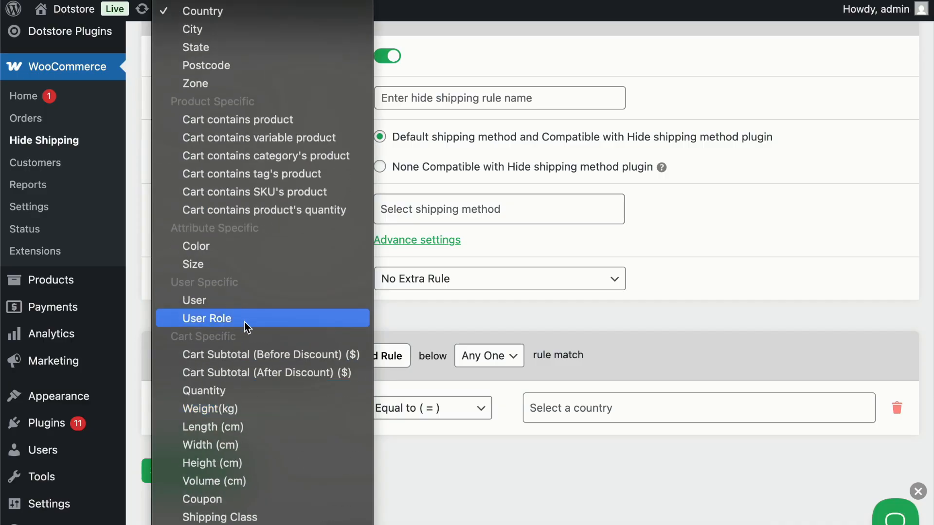
scroll(224, 381, "down", 1)
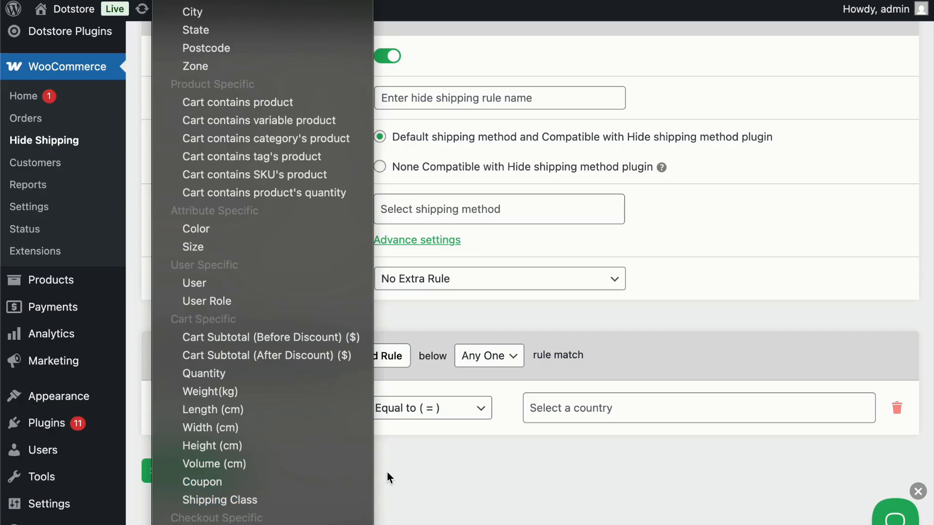
left_click(437, 479)
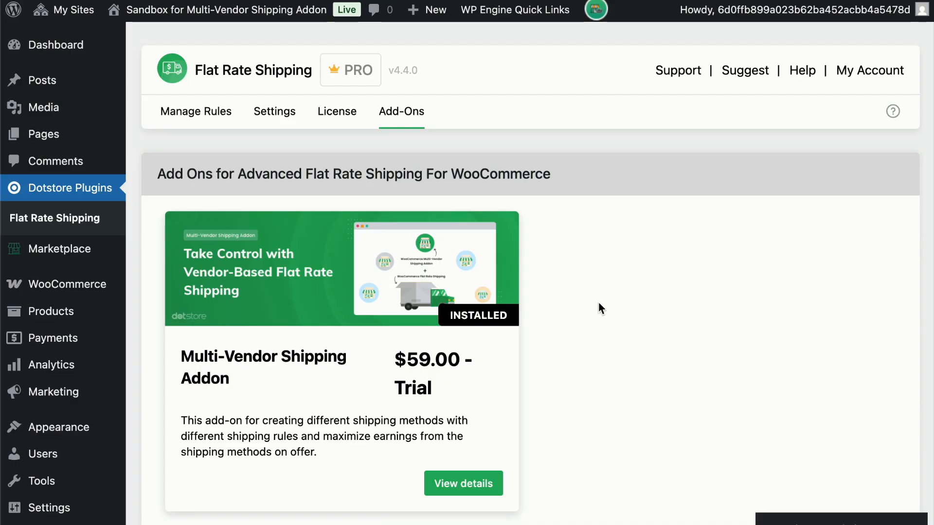
Step: View the Flat Rate Shipping rules in the multi-vendor sandbox and check the separate Vendor A and Vendor B shipping in the cart totals
left_click(182, 109)
scroll(346, 255, "down", 1)
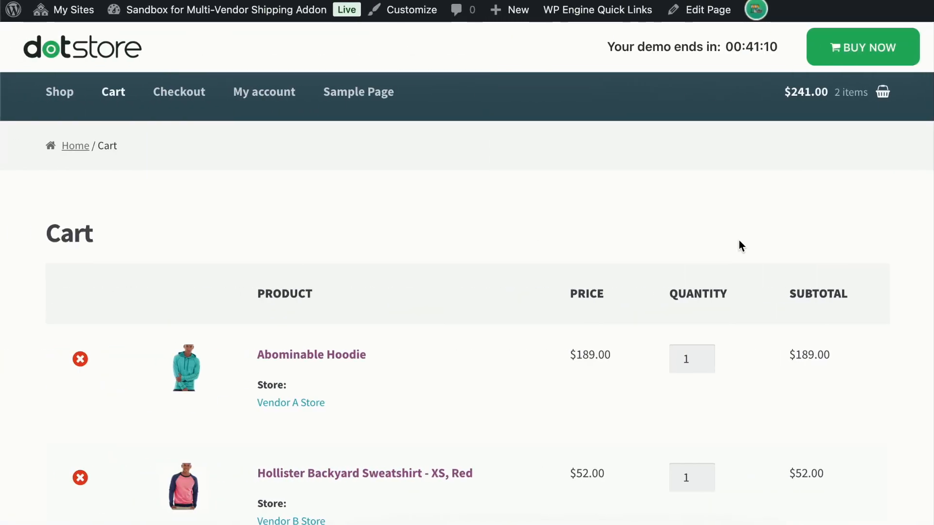
scroll(739, 244, "down", 4)
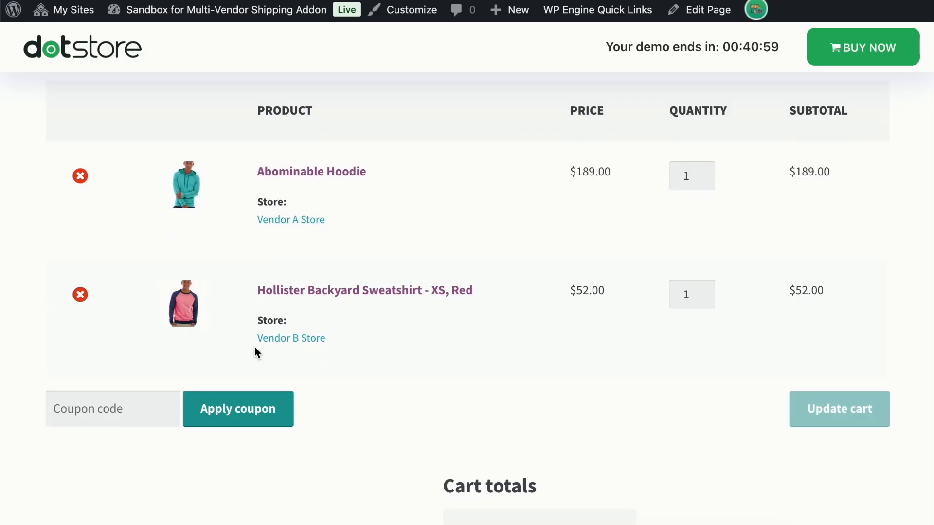
scroll(480, 334, "down", 5)
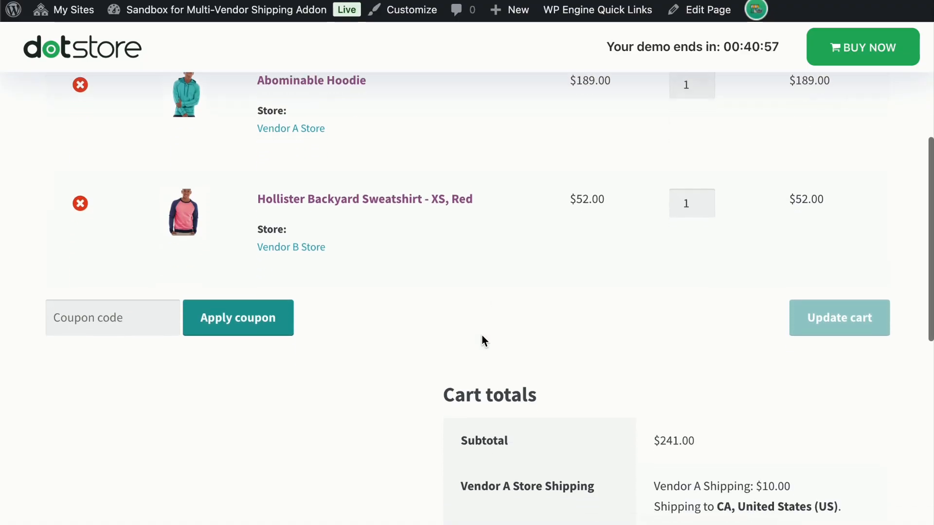
scroll(482, 336, "down", 10)
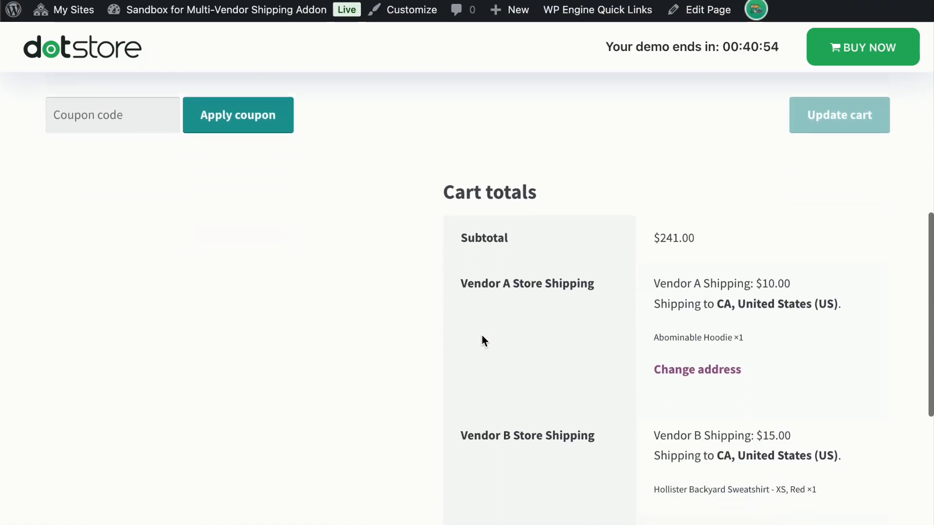
scroll(483, 341, "down", 1)
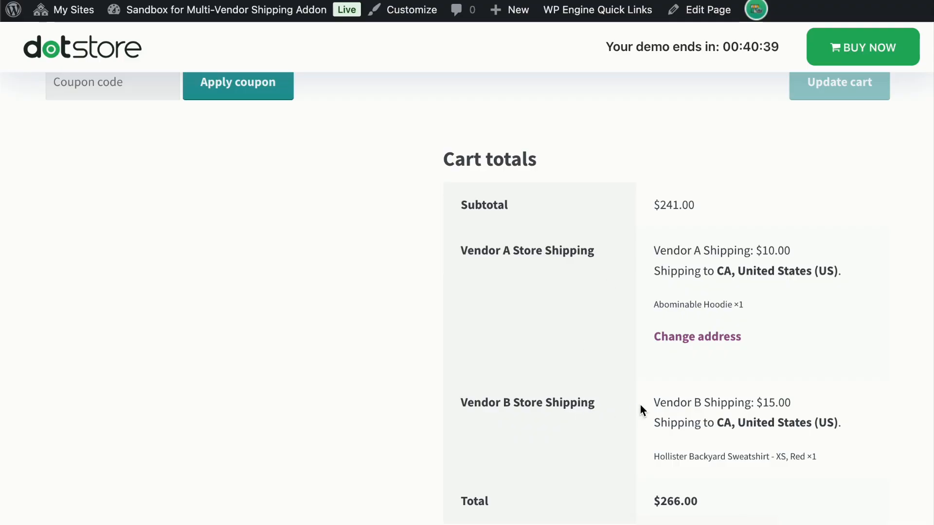
double_click(471, 250)
left_click_drag(472, 251, 562, 250)
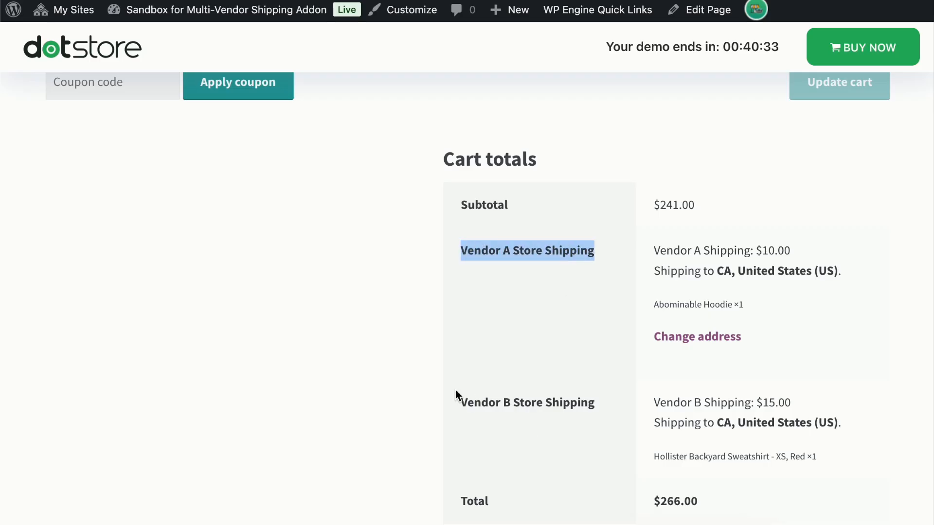
left_click(616, 413)
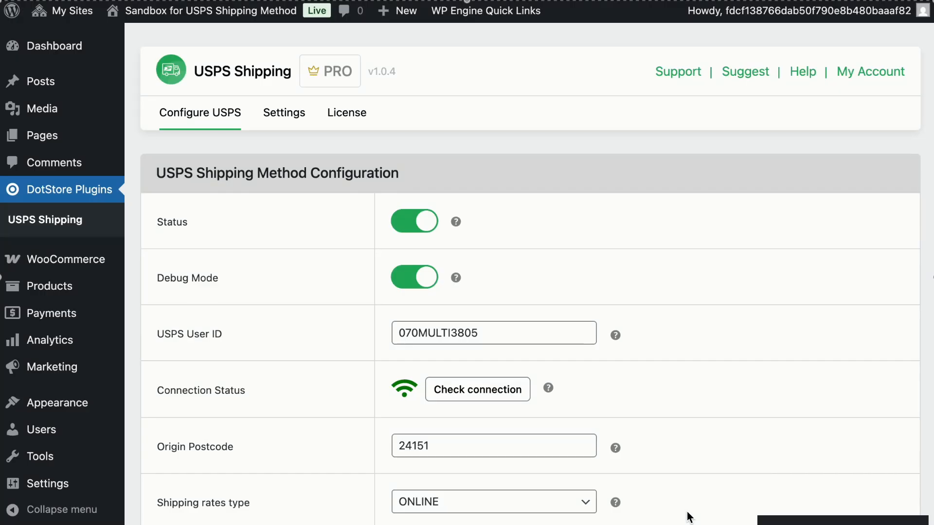
Step: Review the USPS shipping method configuration and the price adjustments of the USPS services, and save the changes
scroll(687, 517, "down", 3)
scroll(689, 516, "down", 1)
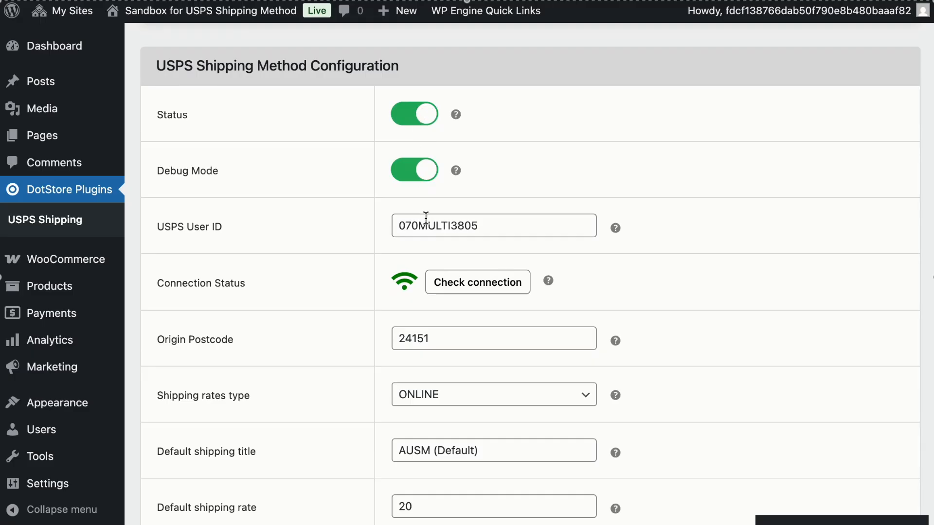
scroll(426, 217, "down", 5)
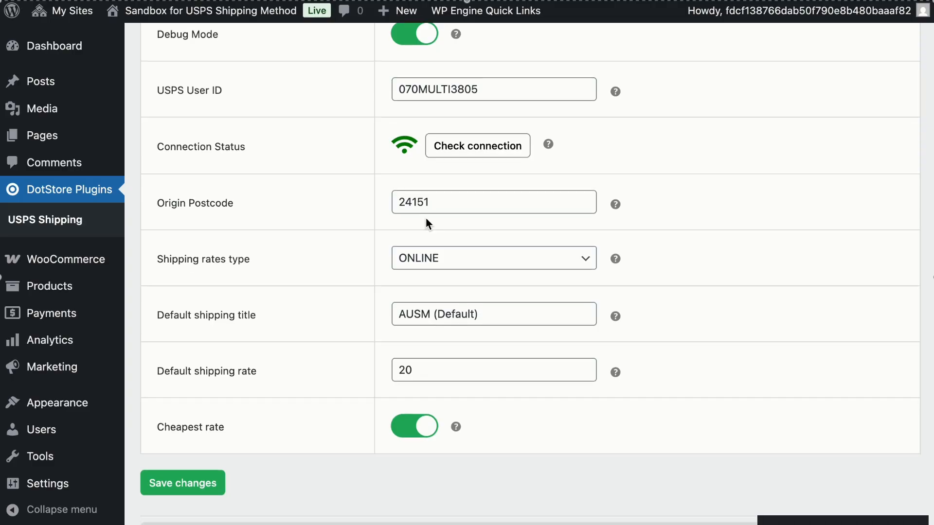
scroll(426, 223, "down", 5)
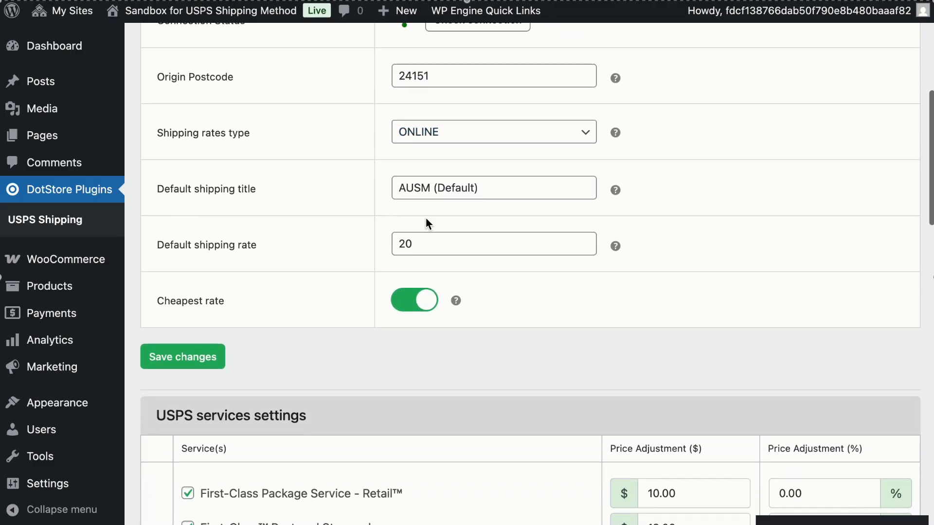
scroll(426, 223, "down", 9)
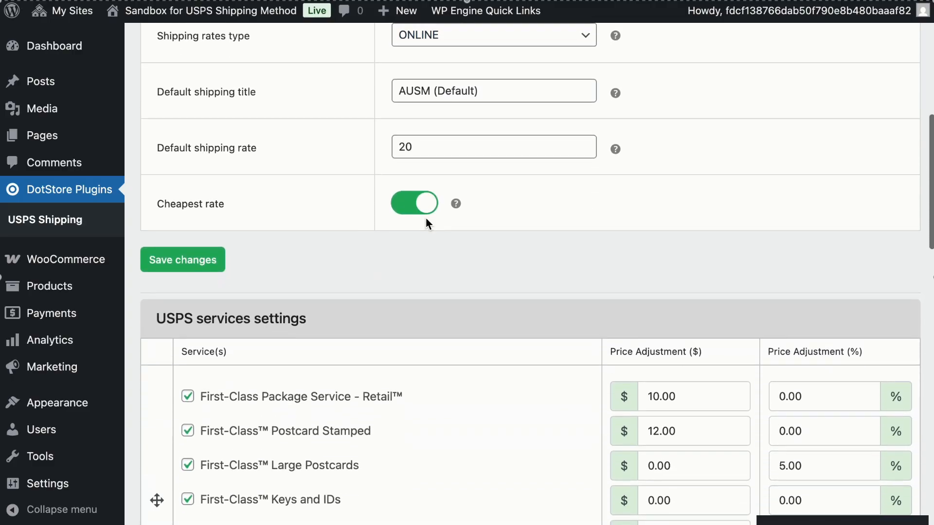
scroll(426, 224, "down", 2)
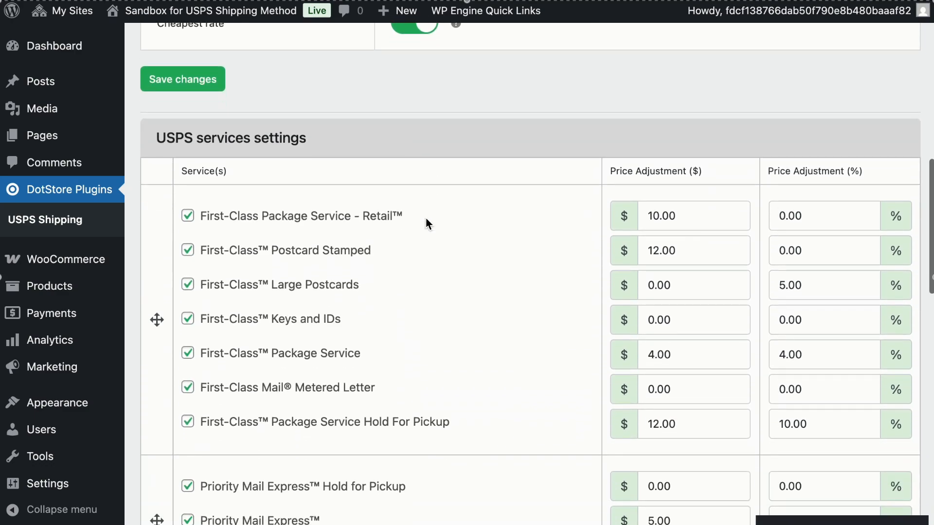
scroll(426, 223, "down", 3)
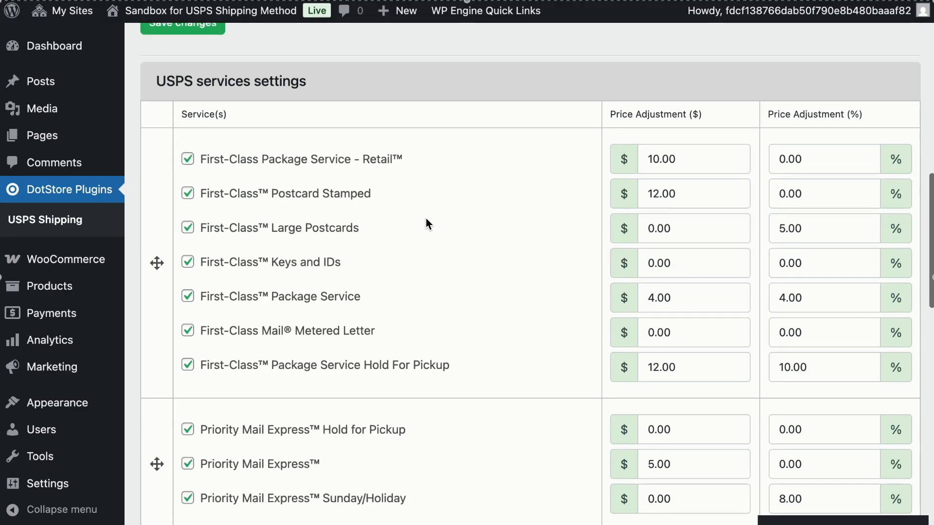
scroll(426, 224, "down", 20)
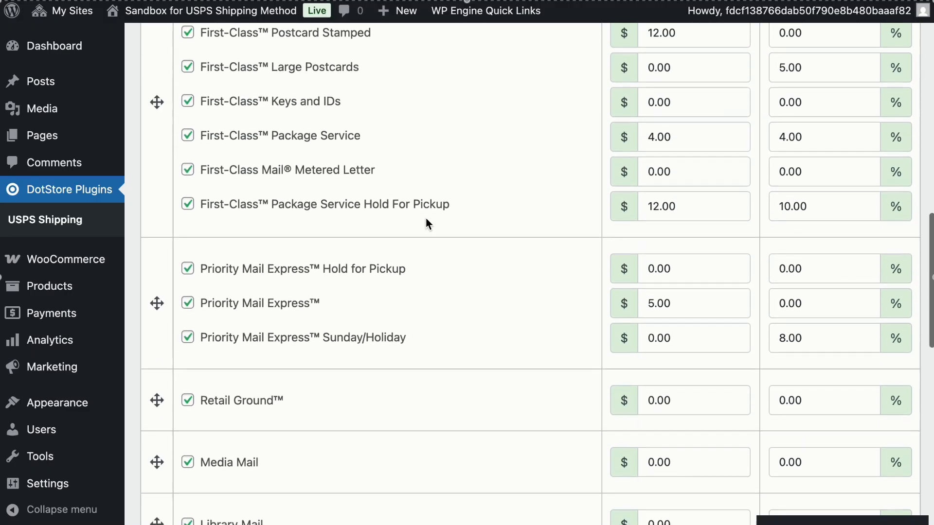
scroll(426, 224, "down", 15)
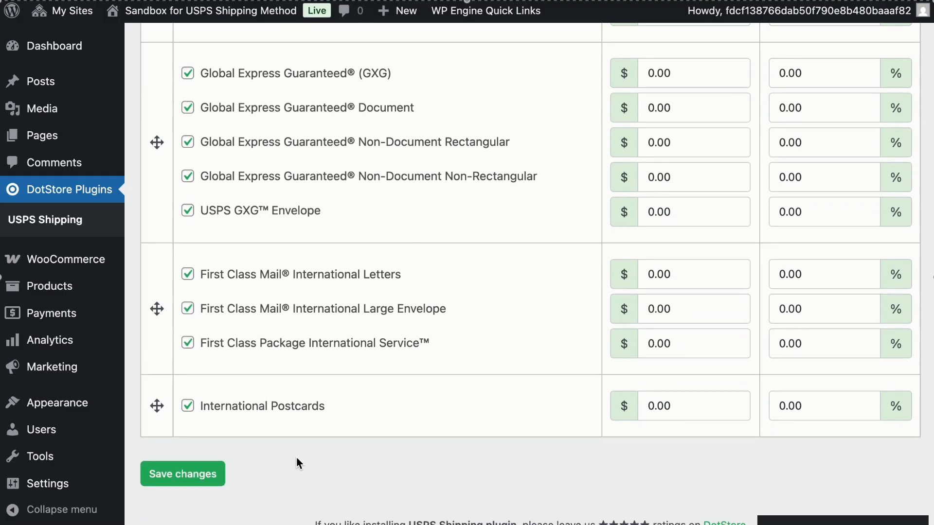
left_click(215, 478)
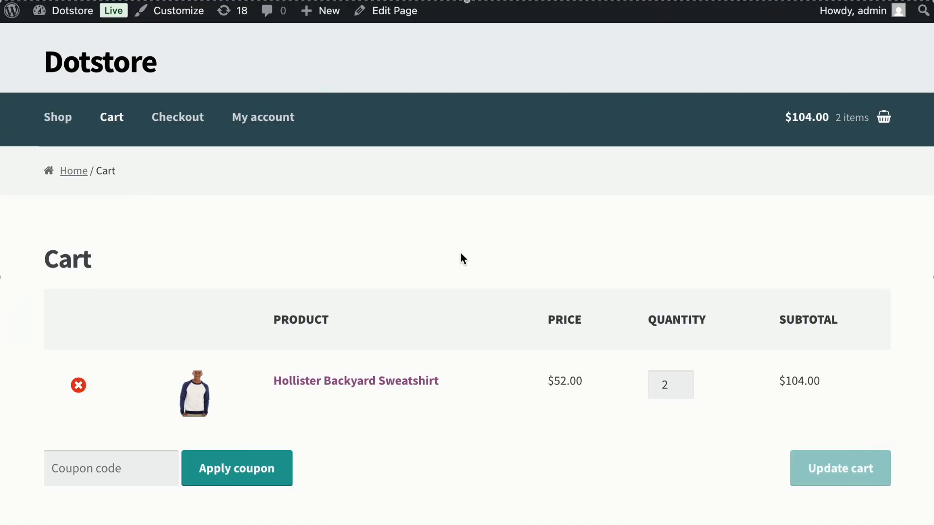
Step: In the Dotstore cart, look at the shipping address form and choose Library Mail as the shipping method
scroll(460, 253, "down", 5)
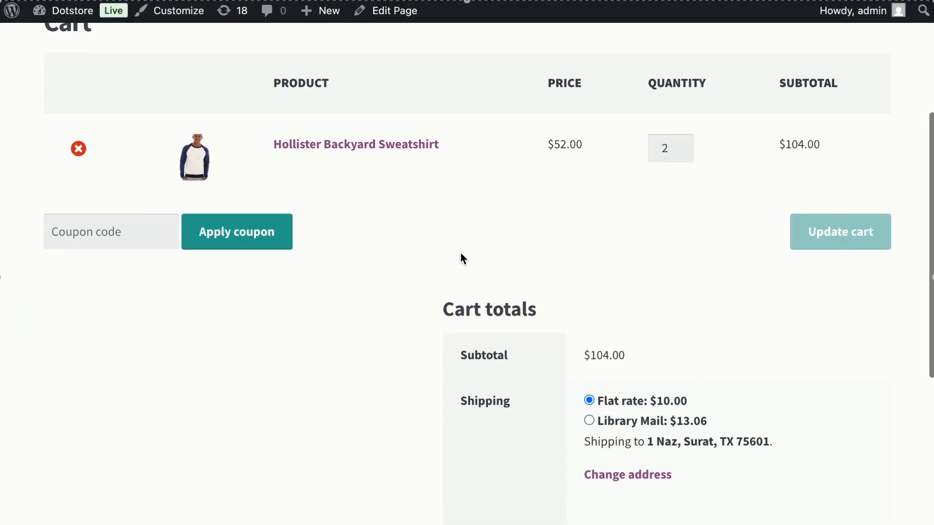
scroll(460, 253, "down", 2)
left_click(619, 348)
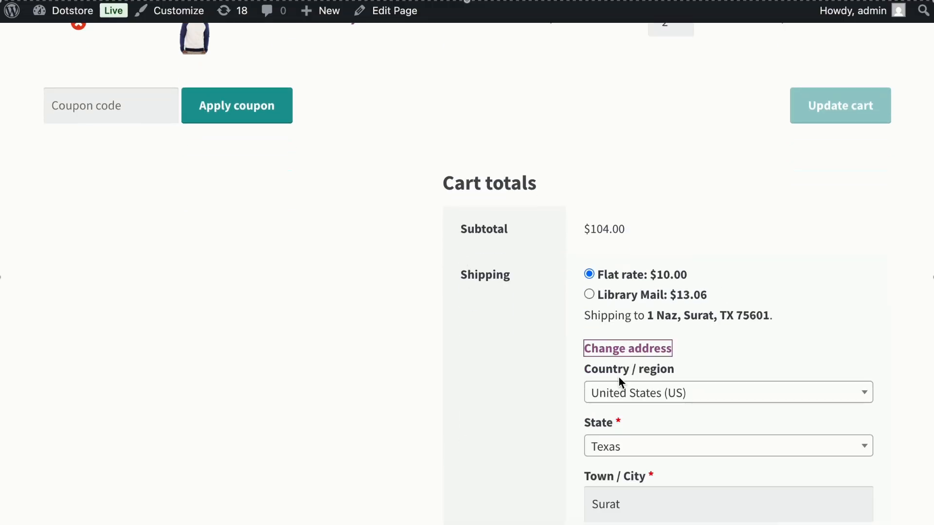
left_click(615, 349)
left_click(617, 296)
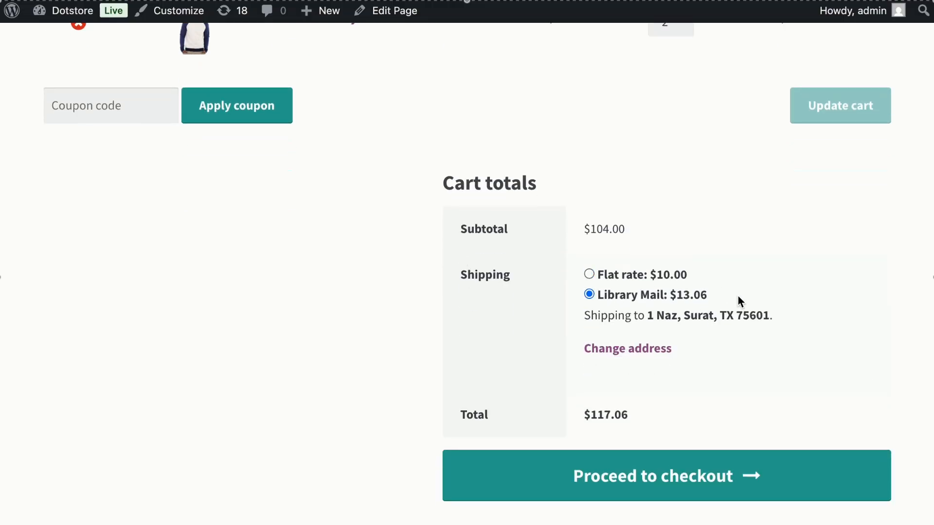
left_click_drag(737, 296, 594, 295)
left_click(617, 298)
Step: Set the sweatshirt quantity to 3, update the cart, and check the Library Mail rate in the cart totals
scroll(617, 306, "up", 3)
left_click(683, 130)
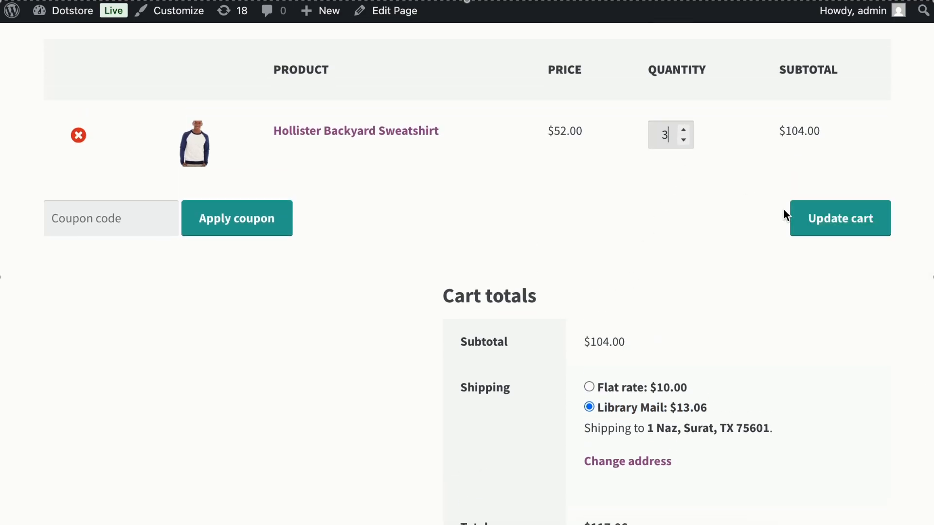
left_click(795, 213)
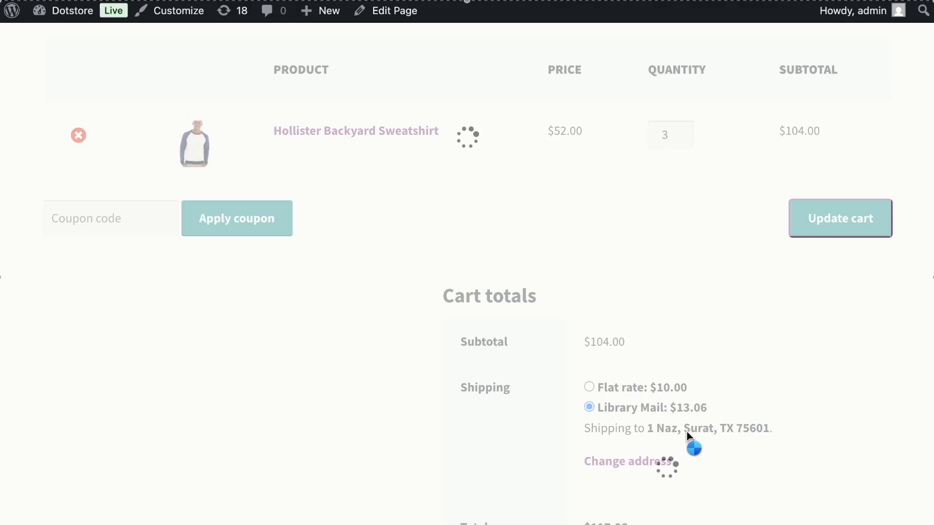
scroll(695, 465, "down", 2)
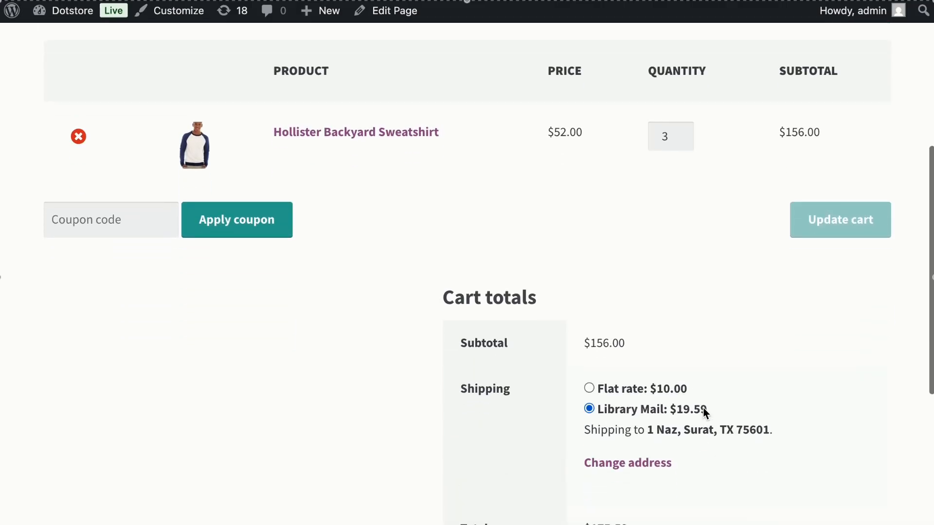
left_click_drag(706, 410, 619, 408)
left_click(705, 416)
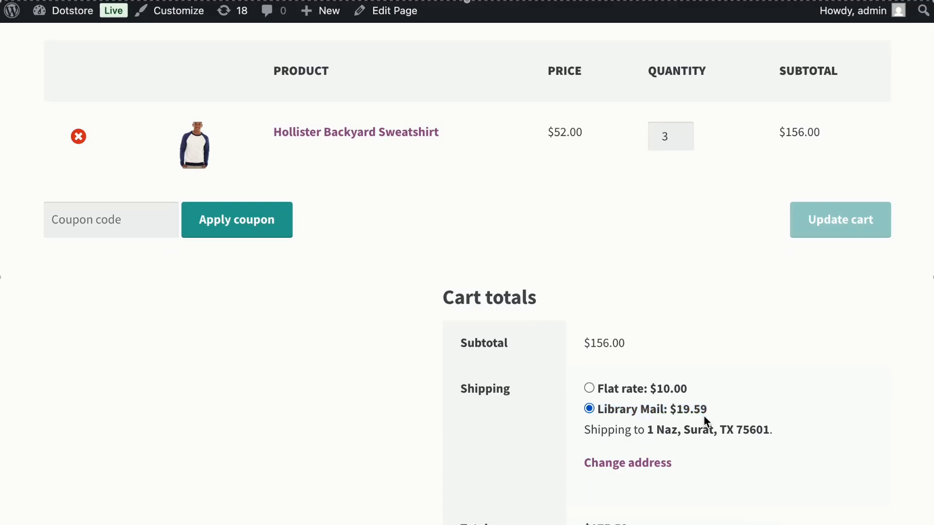